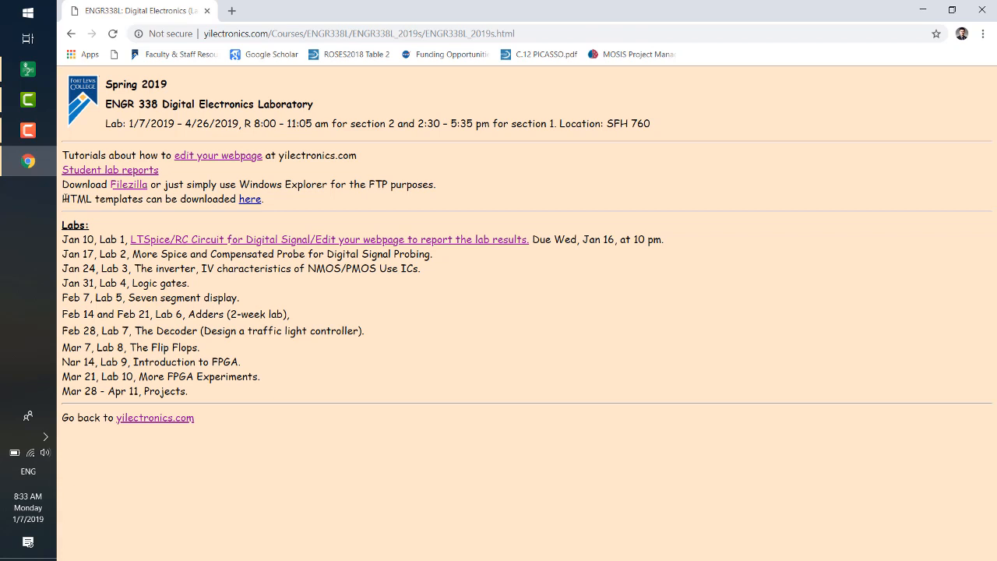
- Download the HTML templates archive from the ENGR 338 lab page and show it in its download folder
{"action": "left_click_drag", "start_coordinate": [62, 199], "coordinate": [145, 201]}
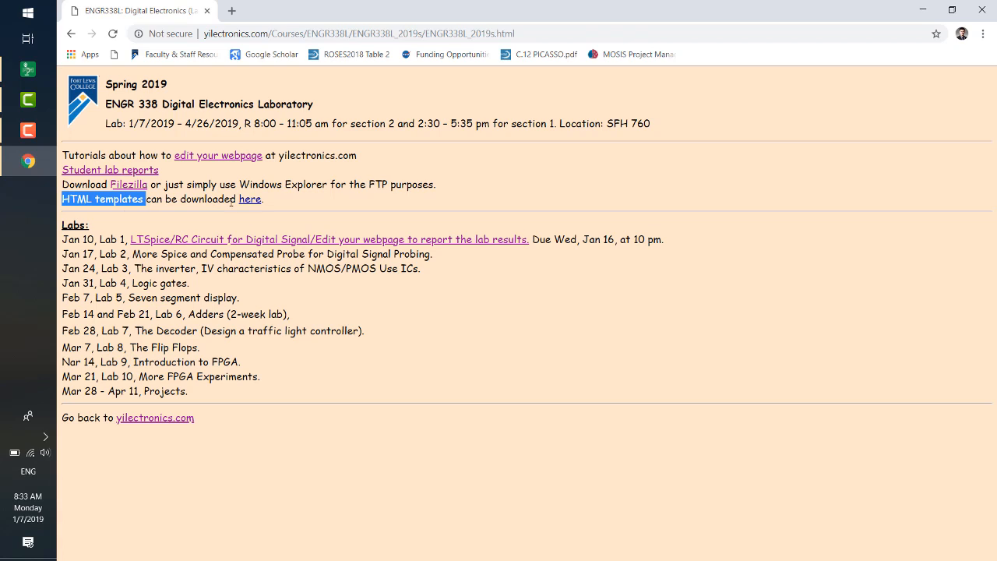
{"action": "left_click", "coordinate": [250, 201]}
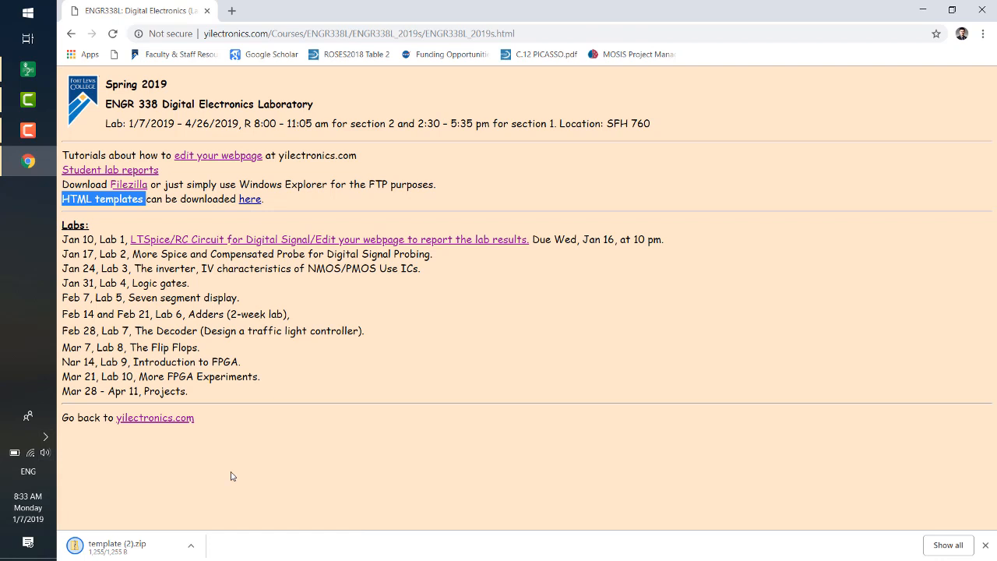
{"action": "left_click", "coordinate": [191, 547]}
{"action": "left_click", "coordinate": [214, 504]}
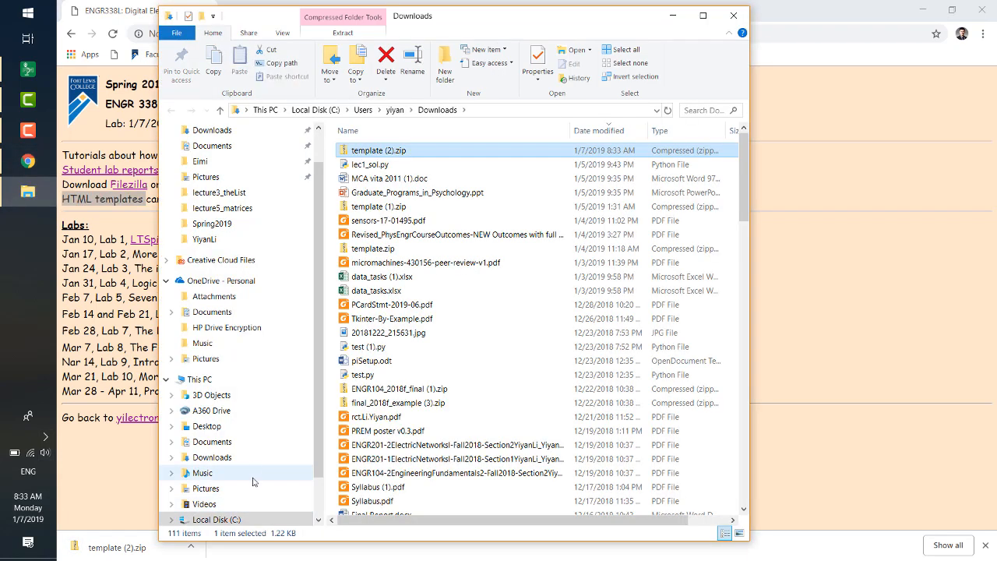
- Copy template (2).zip from the Downloads folder to the desktop
{"action": "key", "text": "ctrl+c"}
{"action": "key", "text": "super+d"}
{"action": "left_click", "coordinate": [362, 277]}
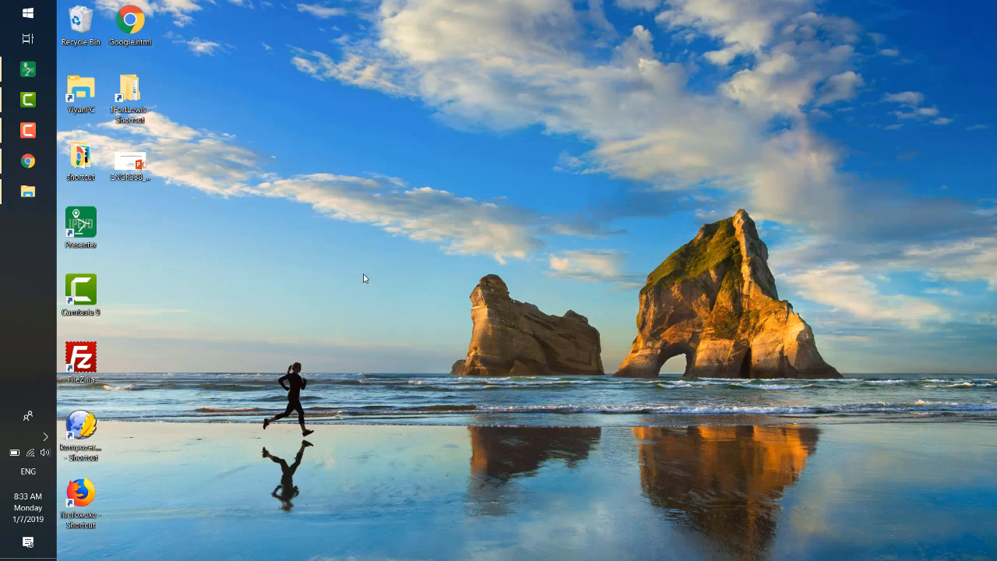
{"action": "key", "text": "ctrl+v"}
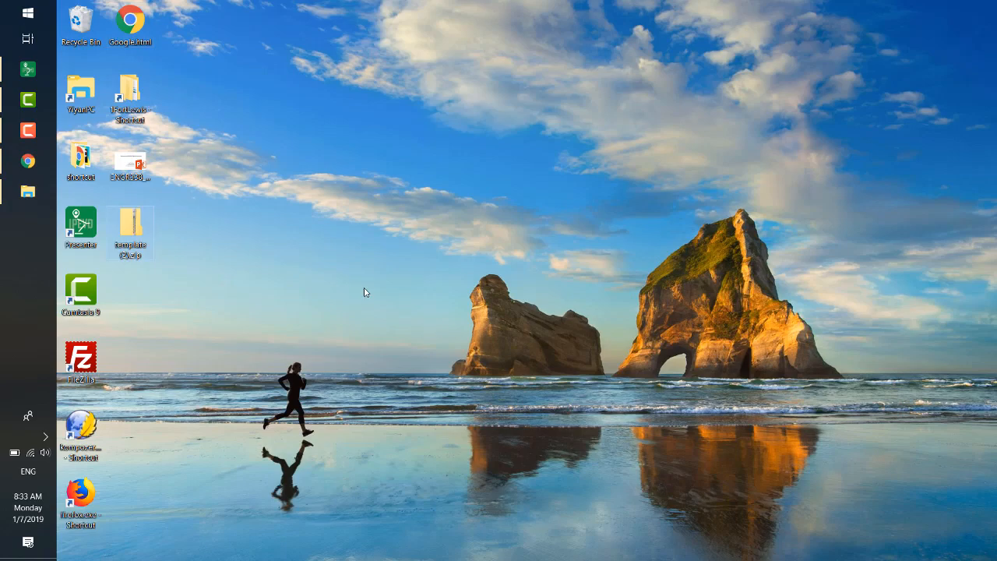
- Extract template (2).zip on the desktop and minimize the extracted folder's window
{"action": "right_click", "coordinate": [137, 211]}
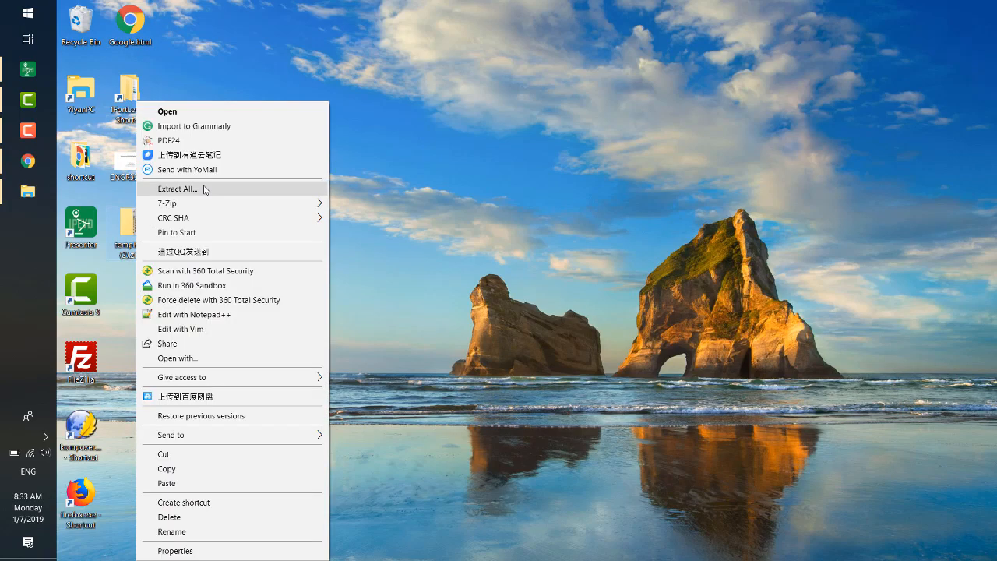
{"action": "left_click", "coordinate": [203, 188]}
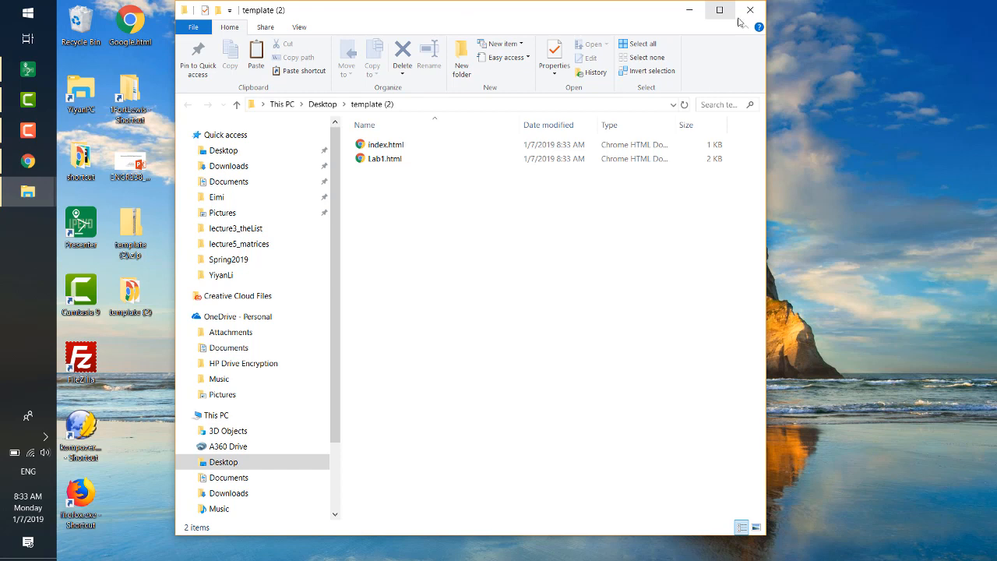
{"action": "left_click", "coordinate": [689, 9]}
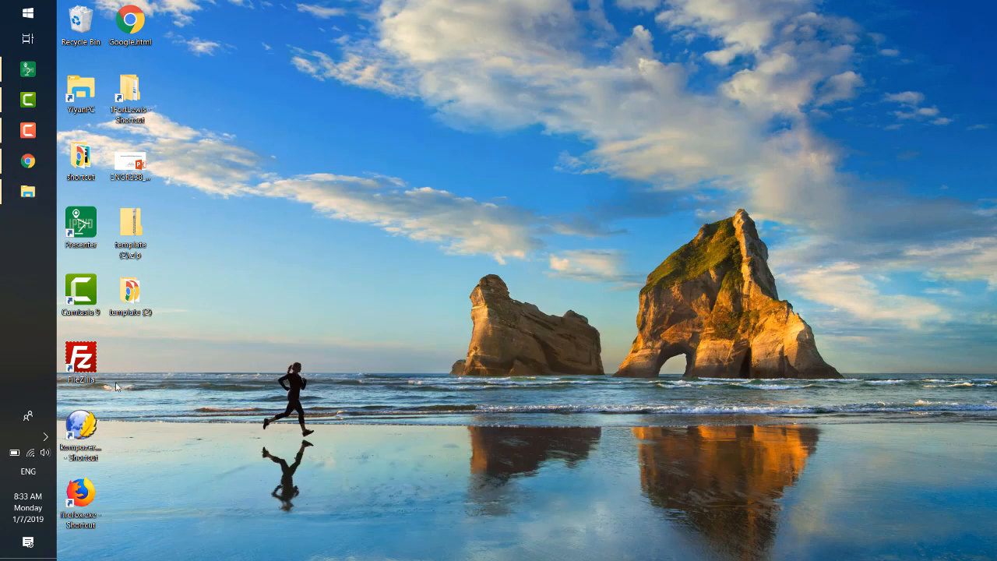
- View Lab1.html from the desktop's template (2) folder in the browser, examining its local file path and report outline
{"action": "double_click", "coordinate": [127, 296]}
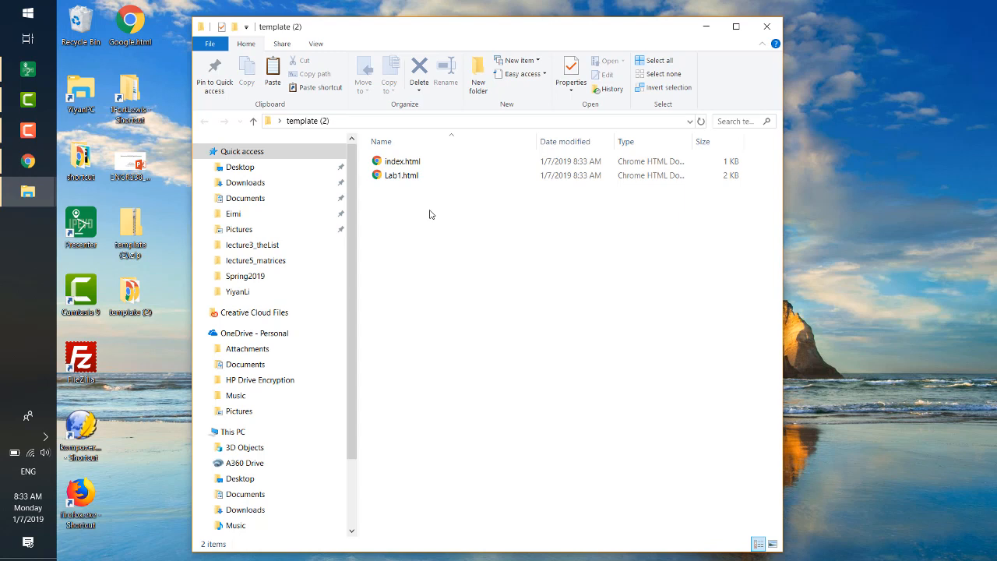
{"action": "double_click", "coordinate": [401, 175]}
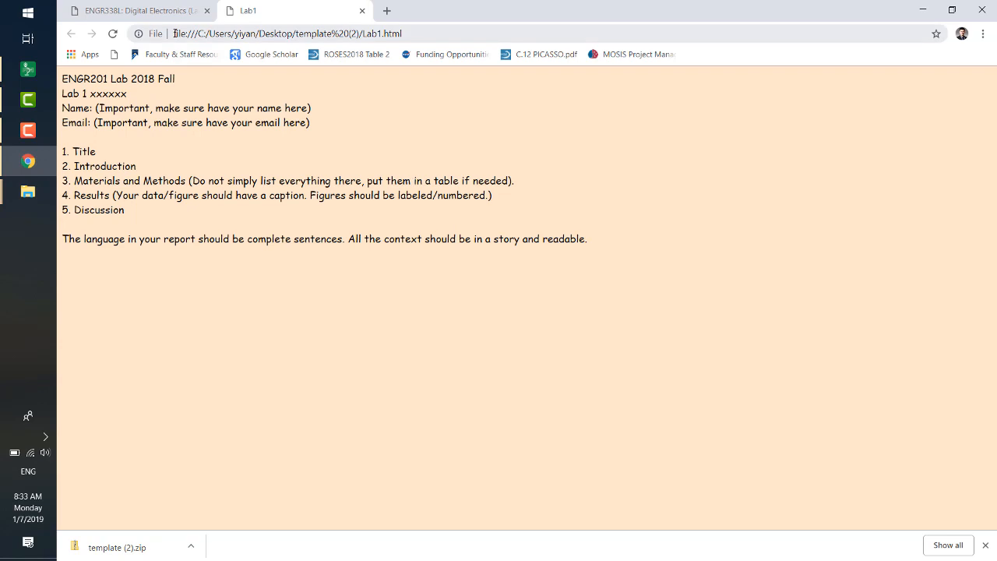
{"action": "left_click_drag", "start_coordinate": [175, 34], "coordinate": [382, 35]}
{"action": "left_click", "coordinate": [400, 292]}
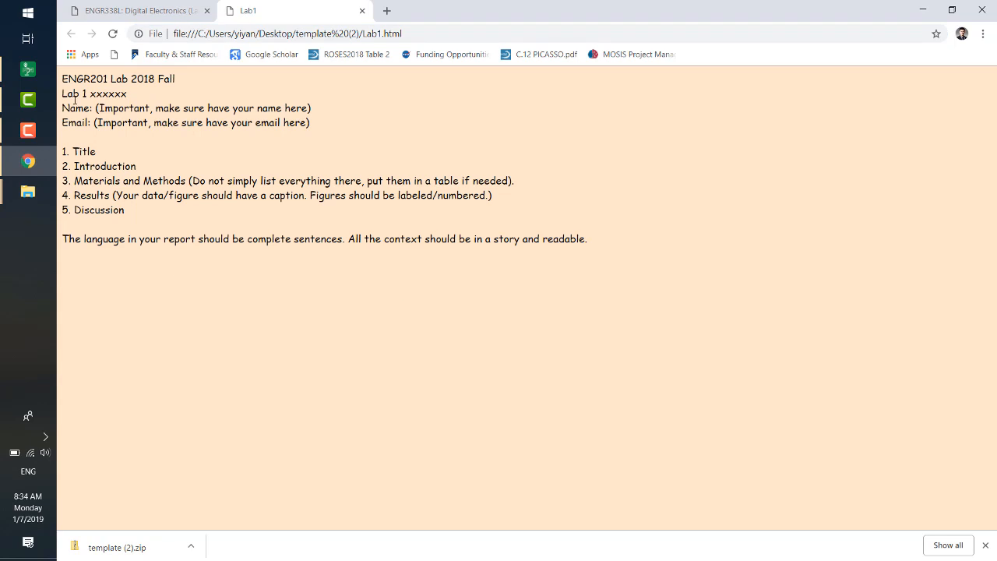
{"action": "left_click_drag", "start_coordinate": [64, 79], "coordinate": [710, 250]}
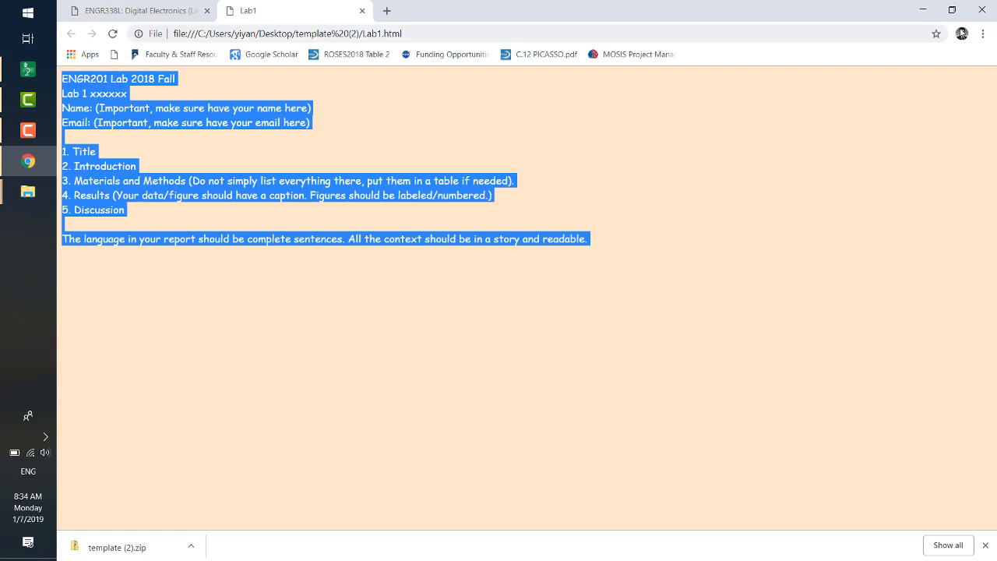
{"action": "left_click", "coordinate": [920, 6]}
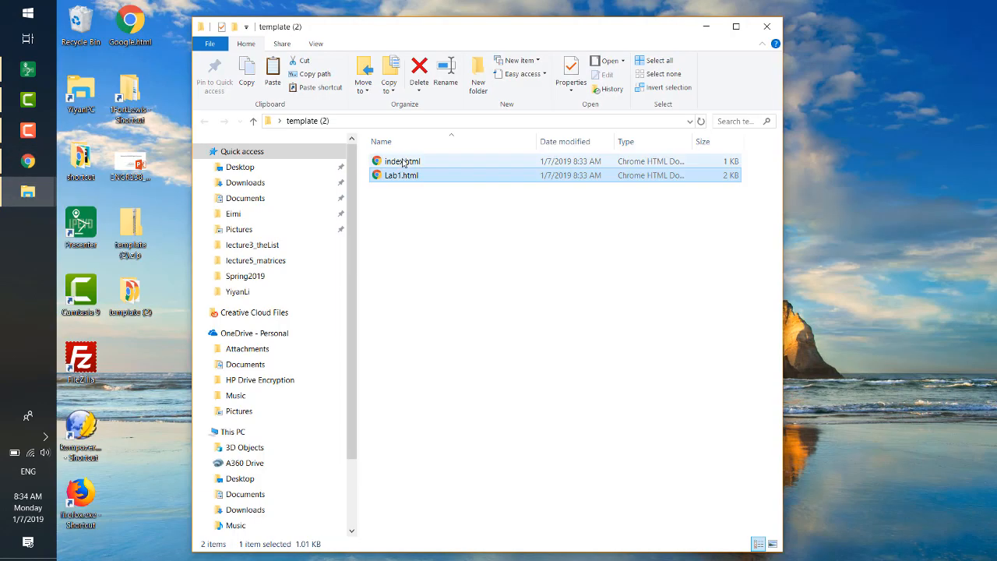
- View index.html from the template folder in the browser, then minimize the browser and folder windows
{"action": "left_click", "coordinate": [410, 161]}
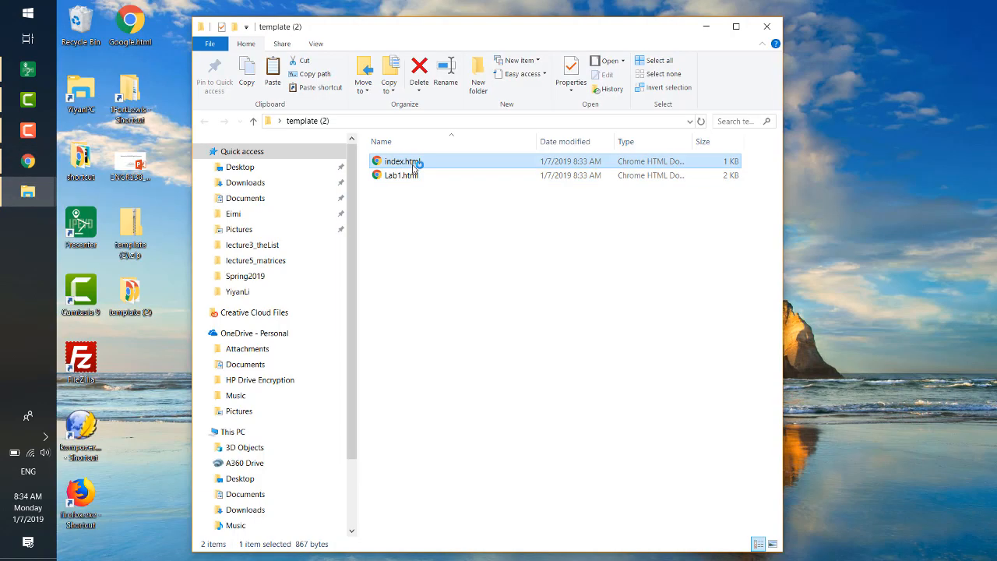
{"action": "double_click", "coordinate": [413, 163]}
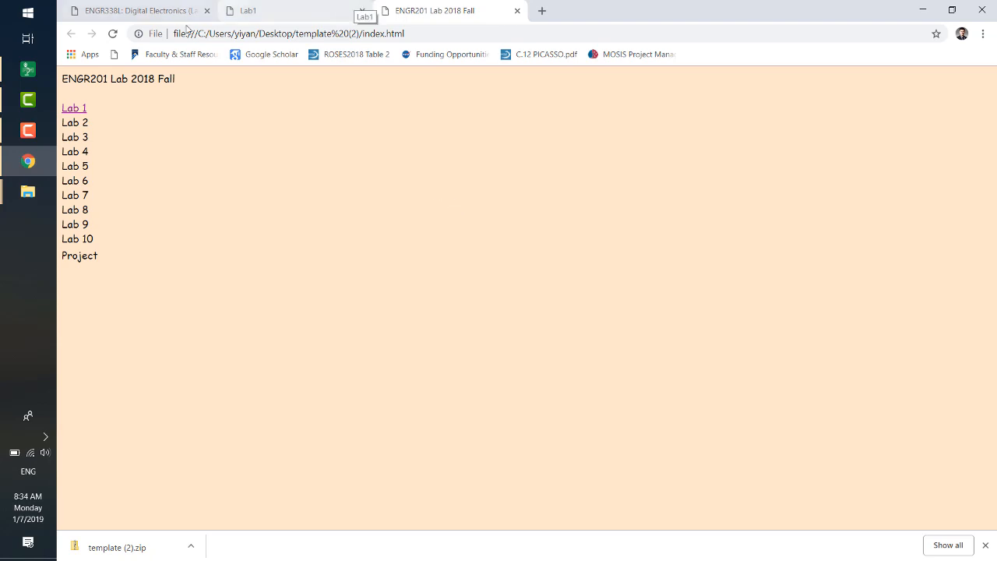
{"action": "left_click", "coordinate": [922, 9]}
{"action": "left_click", "coordinate": [711, 29]}
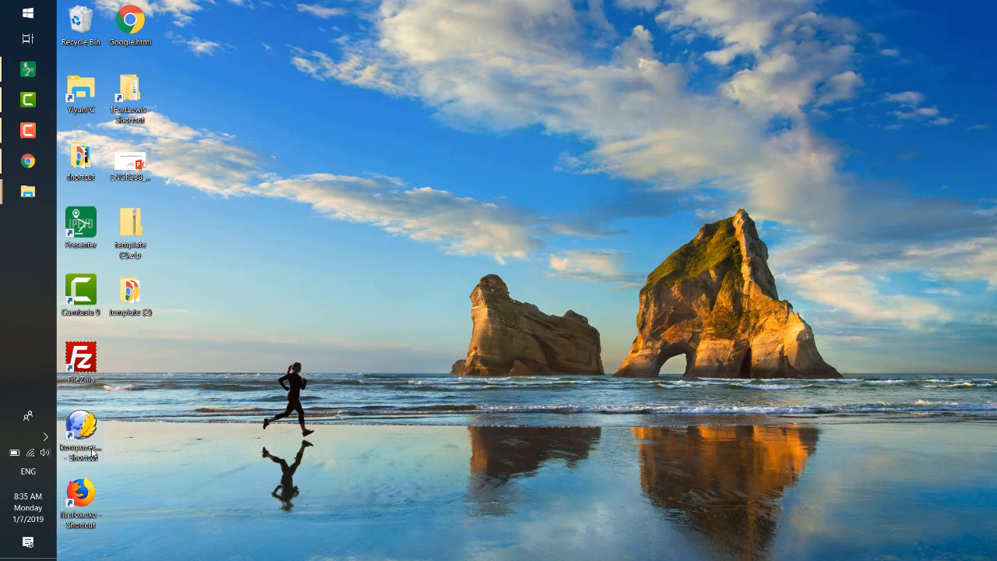
- Open Lab1.html from the desktop's template (2) folder in KompoZer, inspect its HTML source and return to the normal view
{"action": "double_click", "coordinate": [86, 431]}
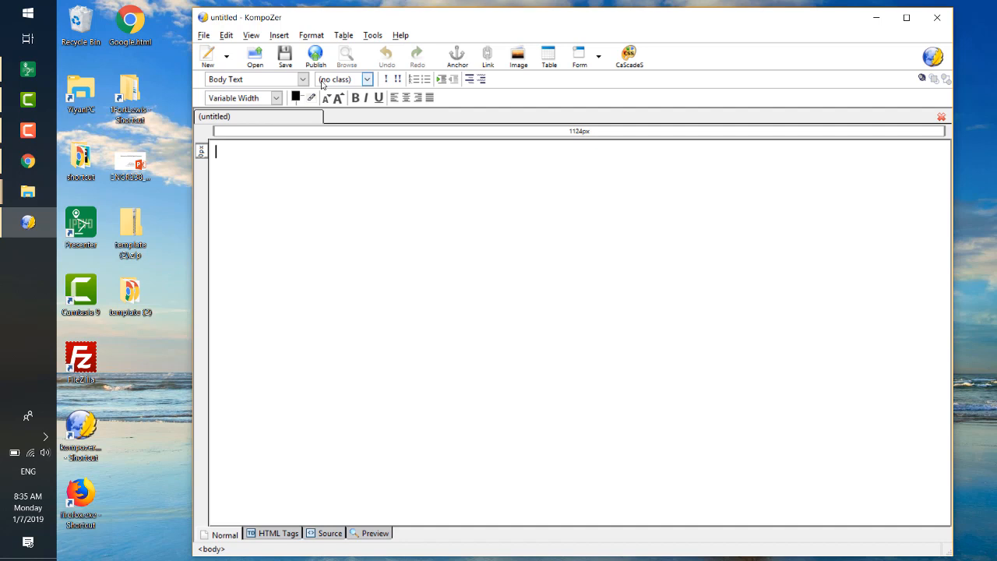
{"action": "left_click", "coordinate": [257, 61]}
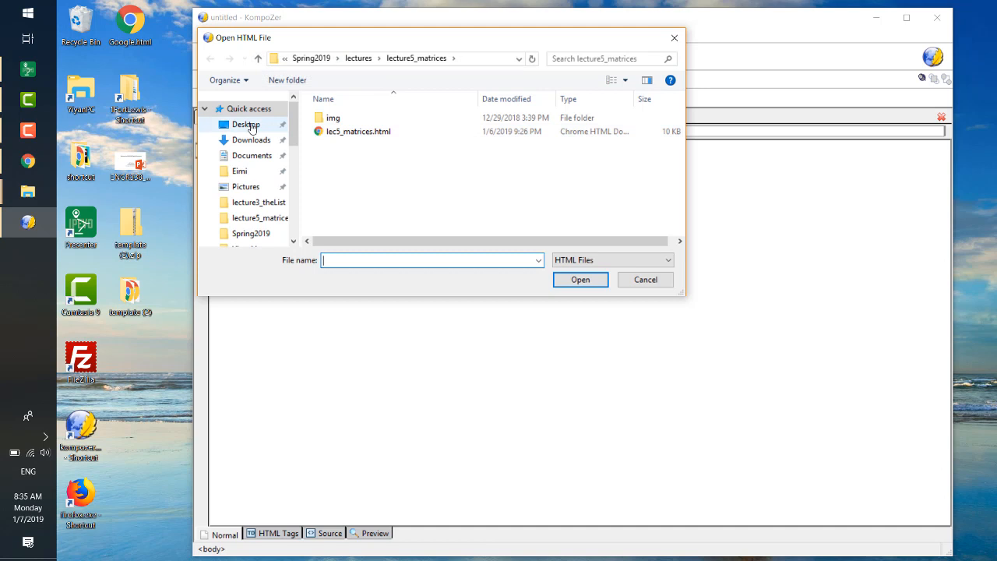
{"action": "left_click", "coordinate": [251, 126]}
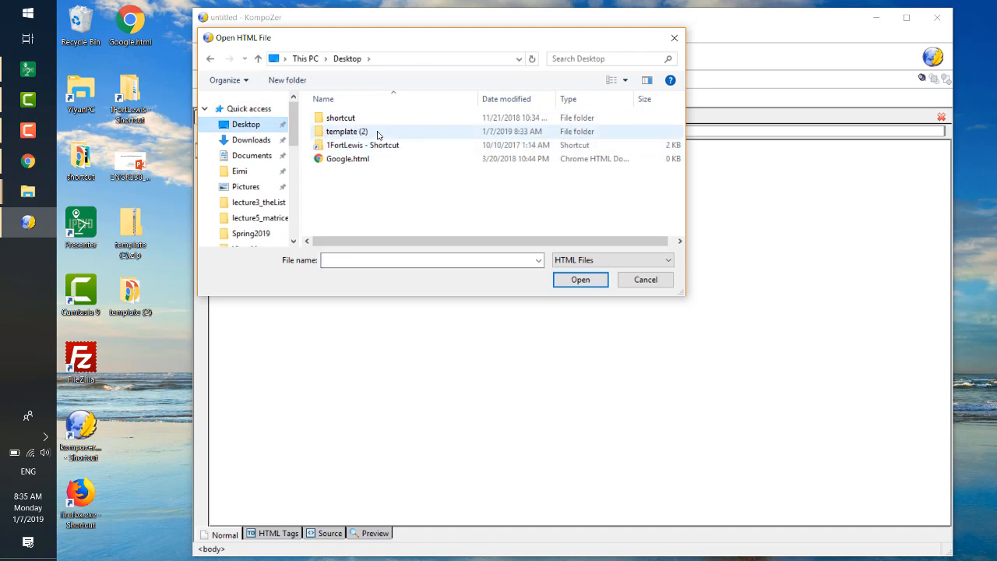
{"action": "double_click", "coordinate": [377, 134]}
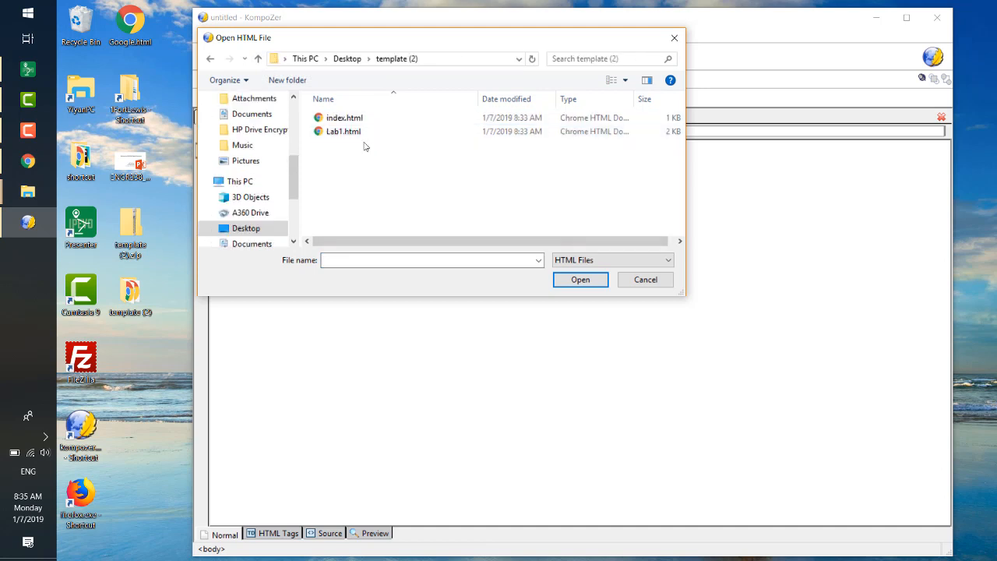
{"action": "double_click", "coordinate": [363, 137]}
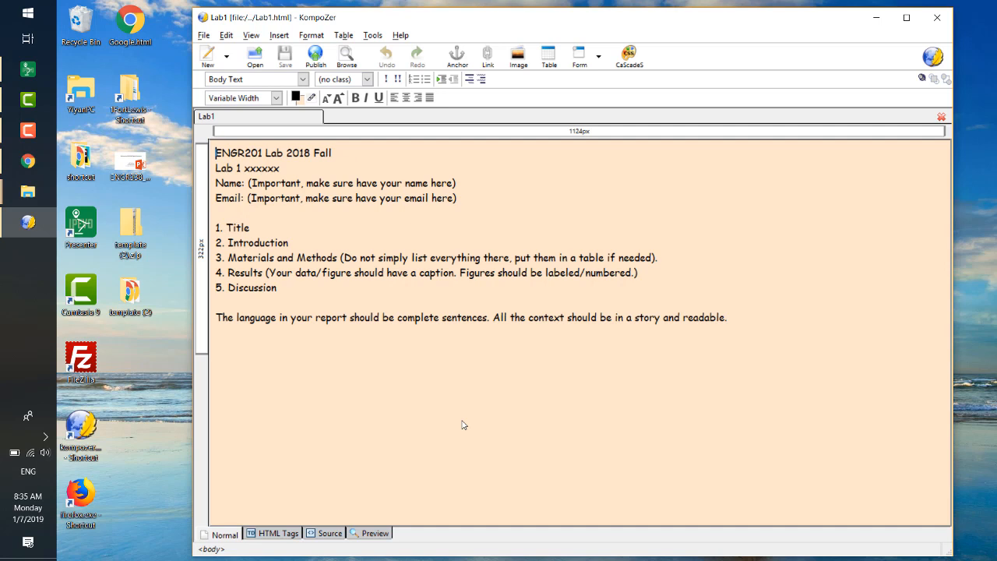
{"action": "left_click", "coordinate": [327, 534]}
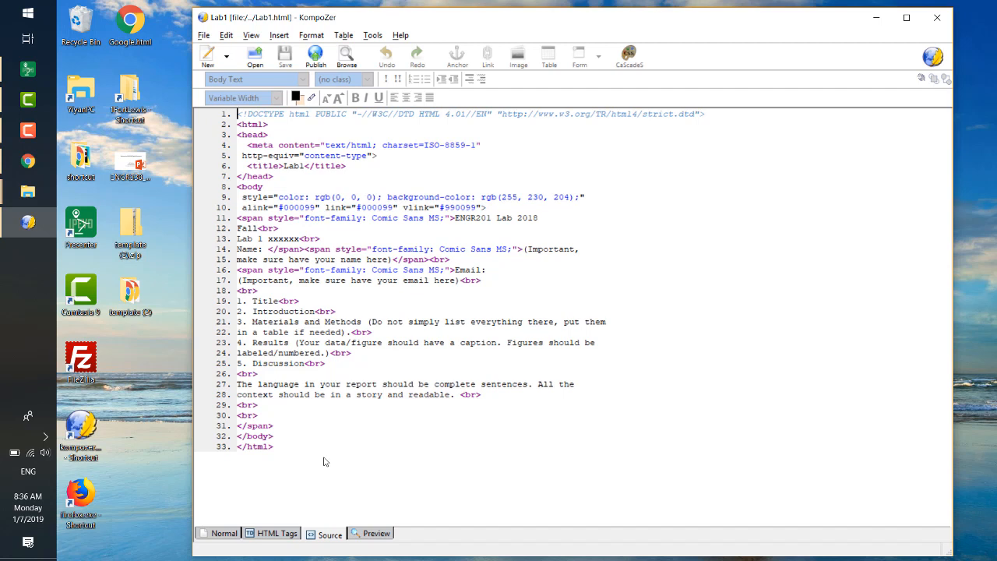
{"action": "left_click", "coordinate": [225, 534]}
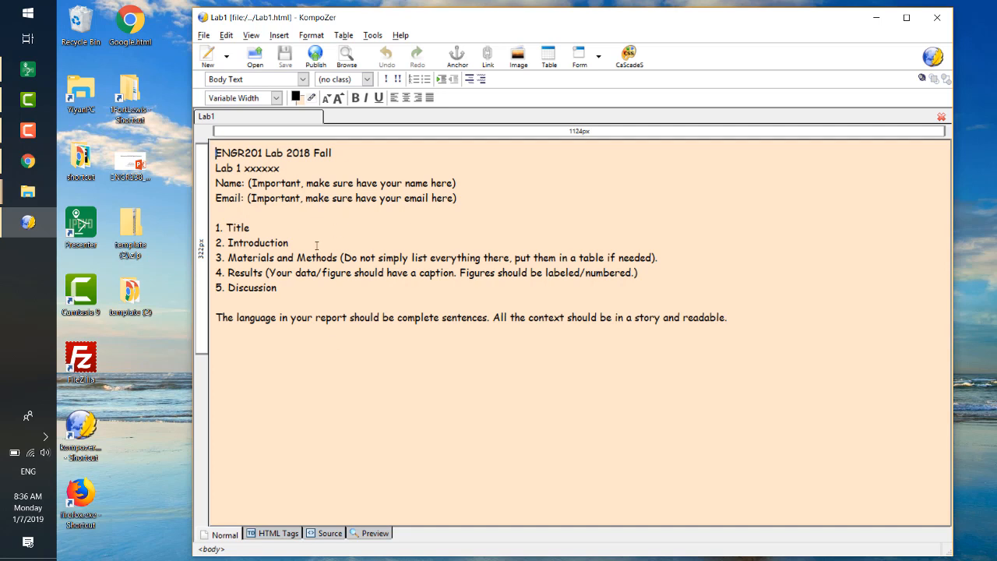
- Replace the xxxxxx placeholder after "Lab 1" with "LtSpice, circuit simulation" and save the page
{"action": "left_click", "coordinate": [297, 215]}
{"action": "key", "text": "BackSpace"}
{"action": "key", "text": "BackSpace"}
{"action": "key", "text": "BackSpace"}
{"action": "key", "text": "BackSpace"}
{"action": "key", "text": "BackSpace"}
{"action": "key", "text": "BackSpace"}
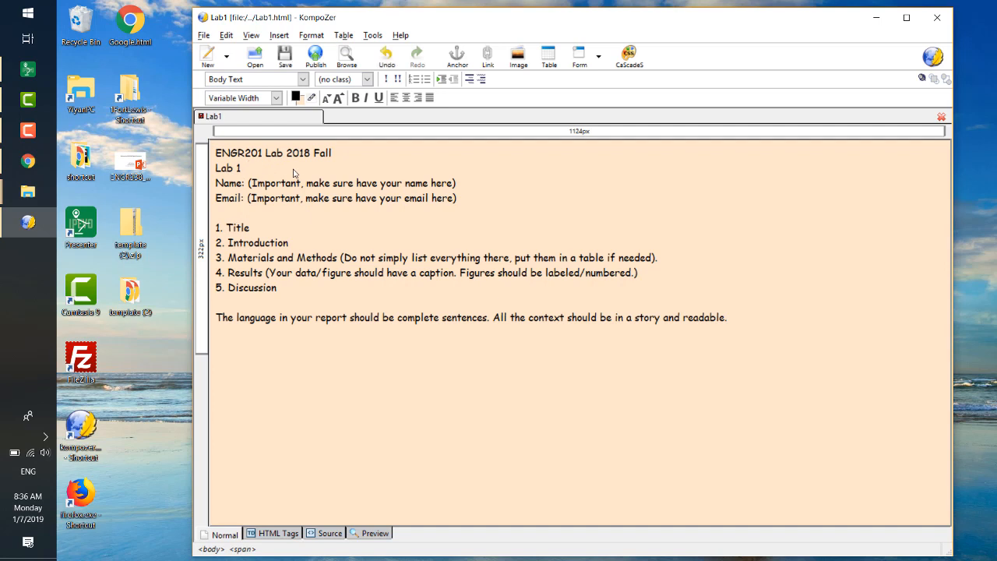
{"action": "type", "text": "LtSpice, circuit simulation"}
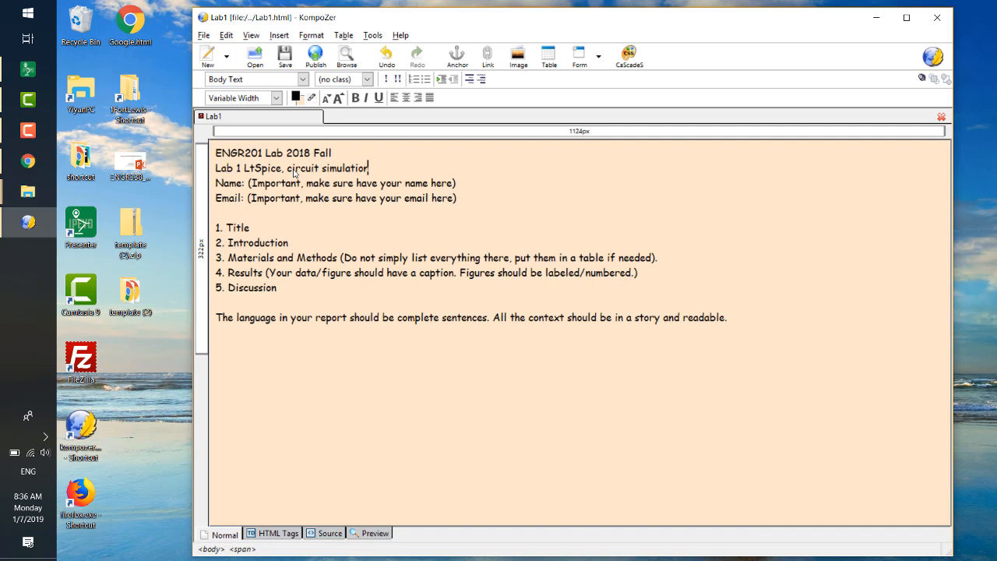
{"action": "key", "text": "ctrl+s"}
- Close the Lab1 page and KompoZer, and check the saved Lab1.html in the template (2) folder
{"action": "right_click", "coordinate": [268, 121]}
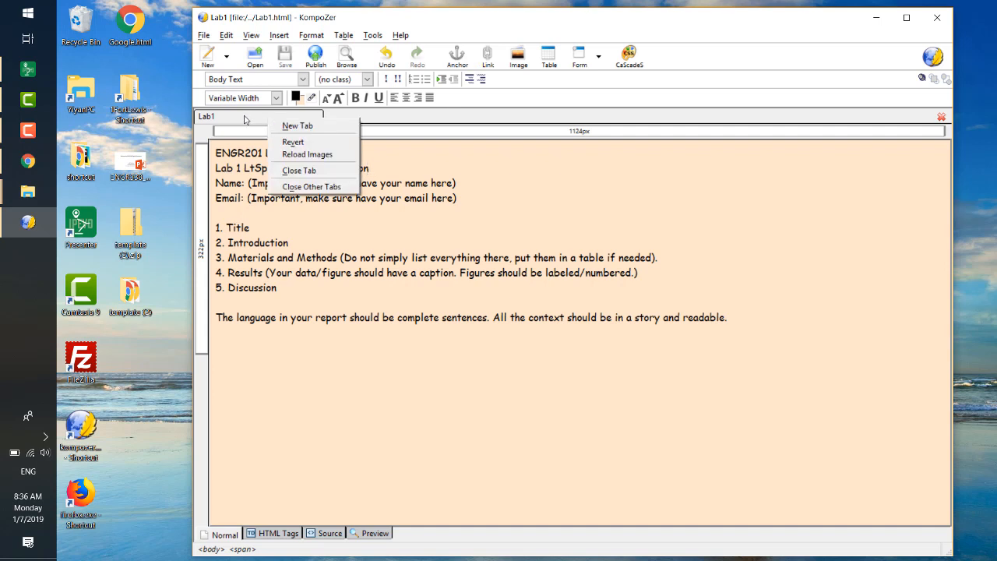
{"action": "left_click", "coordinate": [302, 171]}
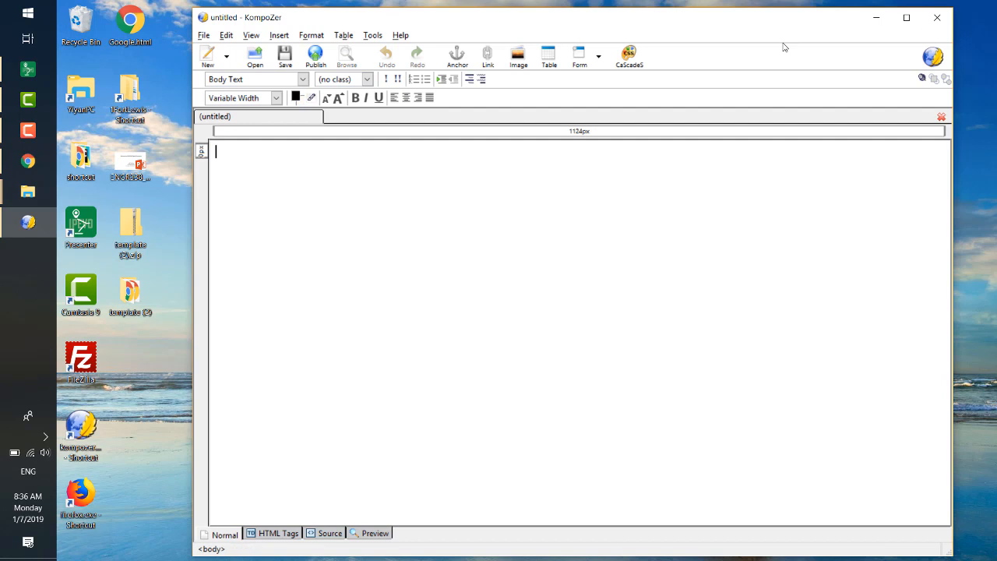
{"action": "left_click", "coordinate": [924, 17]}
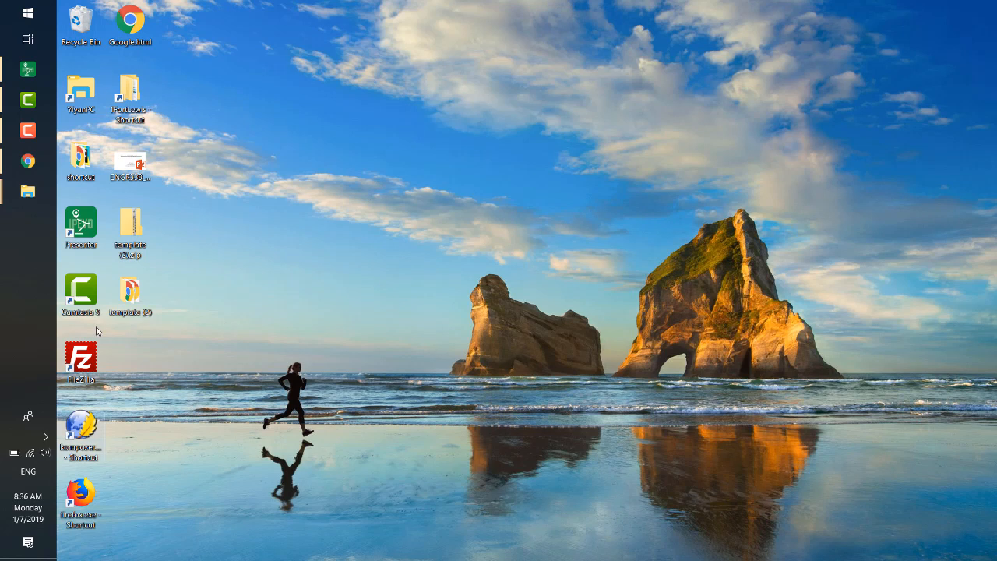
{"action": "double_click", "coordinate": [127, 293]}
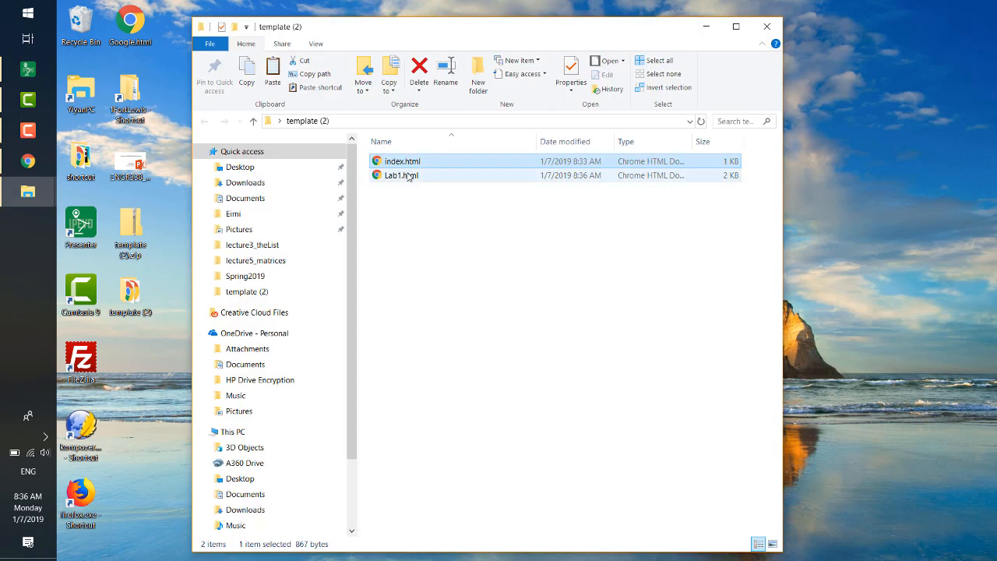
{"action": "left_click", "coordinate": [406, 176]}
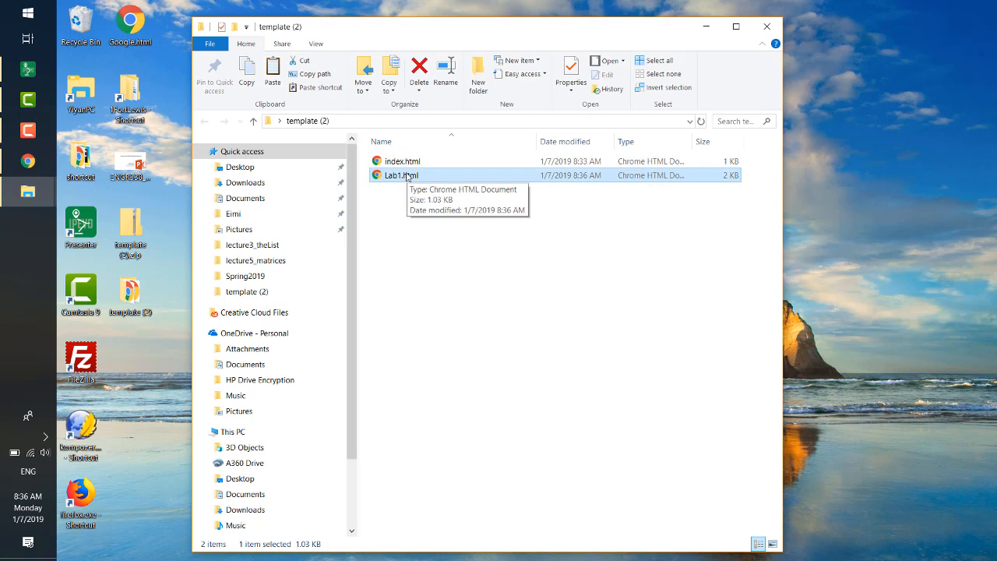
- Restart KompoZer and open index.html from the template (2) folder
{"action": "left_click", "coordinate": [81, 420]}
{"action": "double_click", "coordinate": [81, 420]}
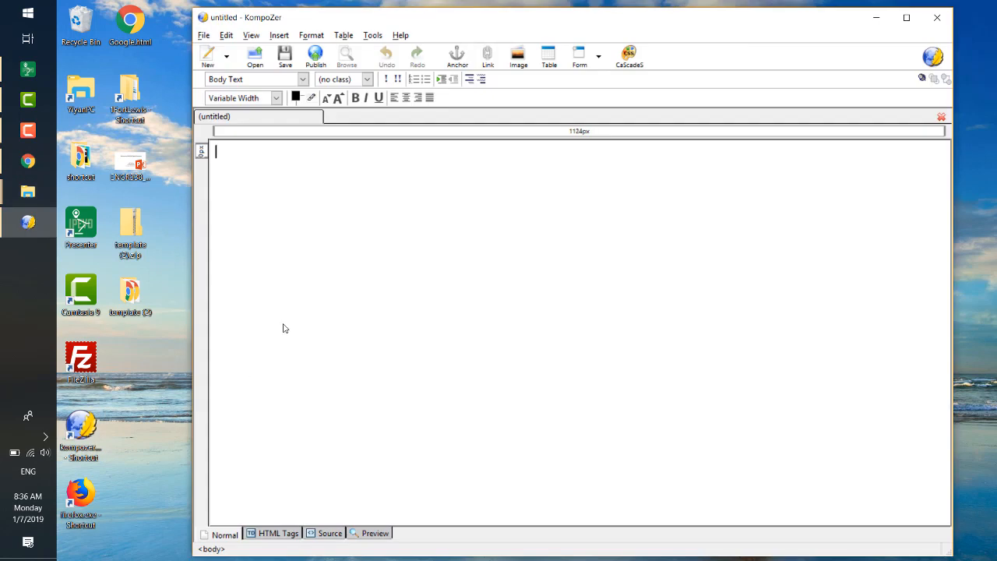
{"action": "left_click", "coordinate": [257, 66]}
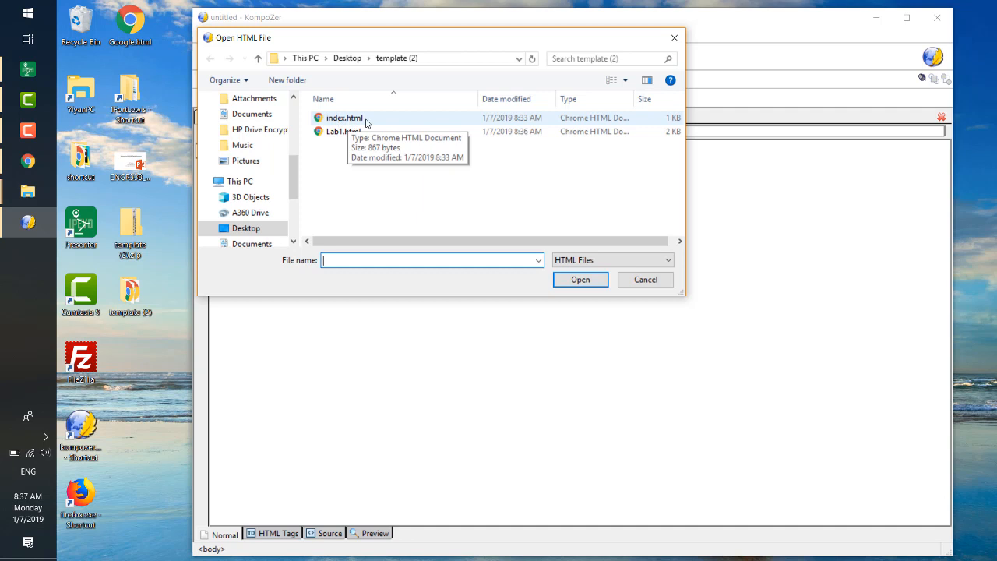
{"action": "double_click", "coordinate": [366, 120]}
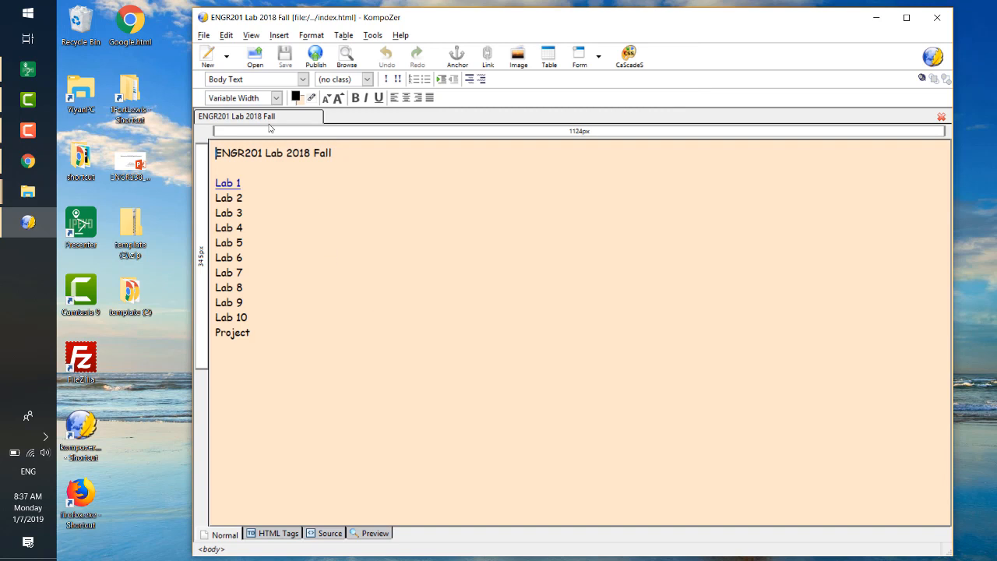
- Remove the existing hyperlink from the "Lab 1" text by clearing its link location
{"action": "left_click", "coordinate": [233, 182]}
{"action": "left_click_drag", "start_coordinate": [233, 182], "coordinate": [243, 183]}
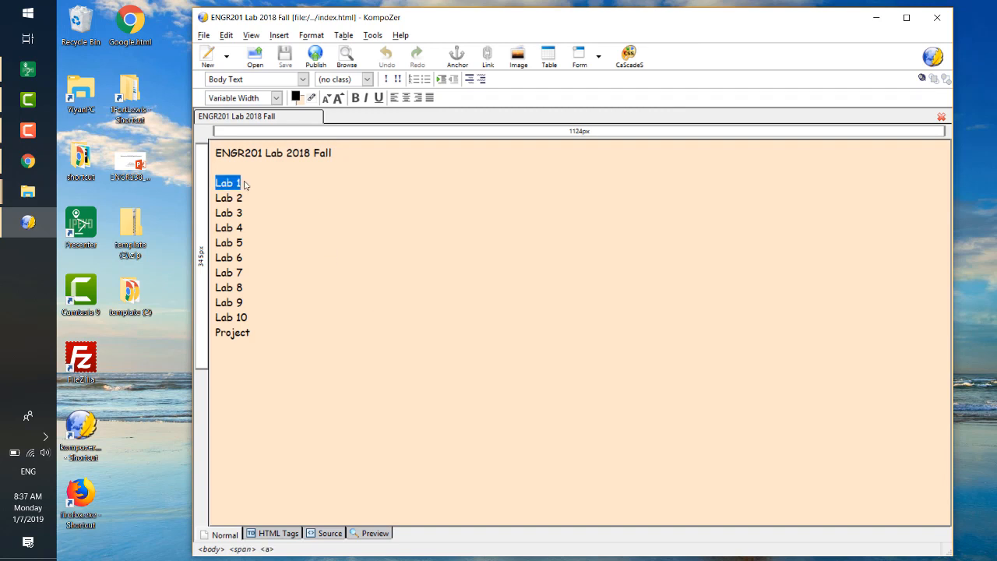
{"action": "left_click", "coordinate": [487, 57]}
{"action": "key", "text": "Delete"}
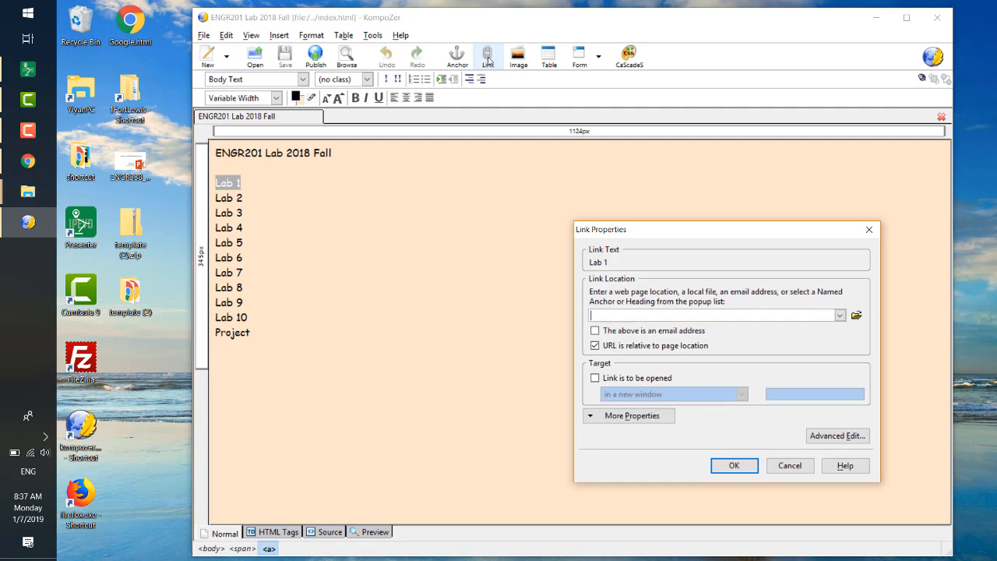
{"action": "key", "text": "Return"}
{"action": "left_click", "coordinate": [325, 253]}
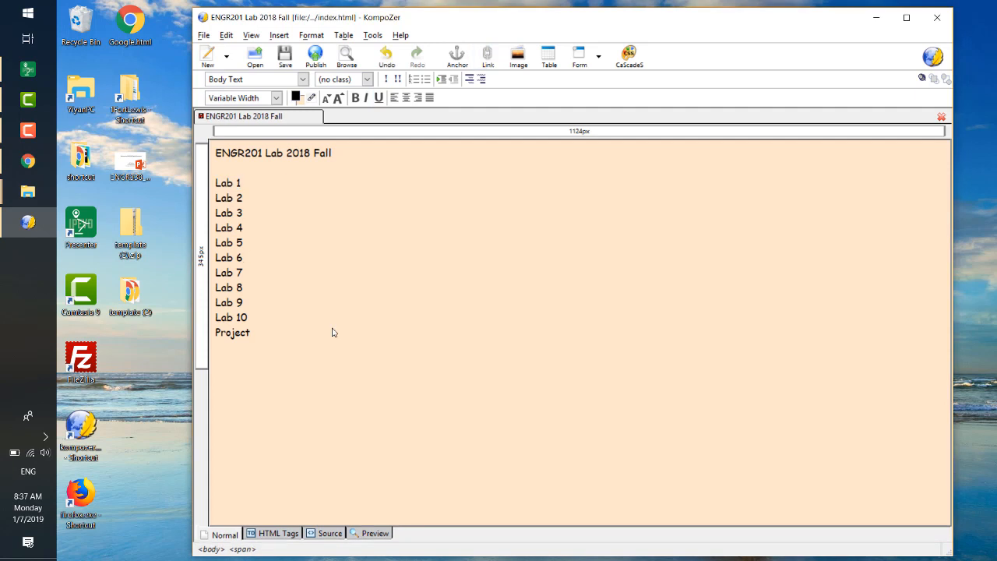
- Link the "Lab 1" text on the index page to Lab1.html and save the page
{"action": "left_click", "coordinate": [215, 182]}
{"action": "left_click_drag", "start_coordinate": [216, 182], "coordinate": [243, 185]}
{"action": "left_click", "coordinate": [489, 56]}
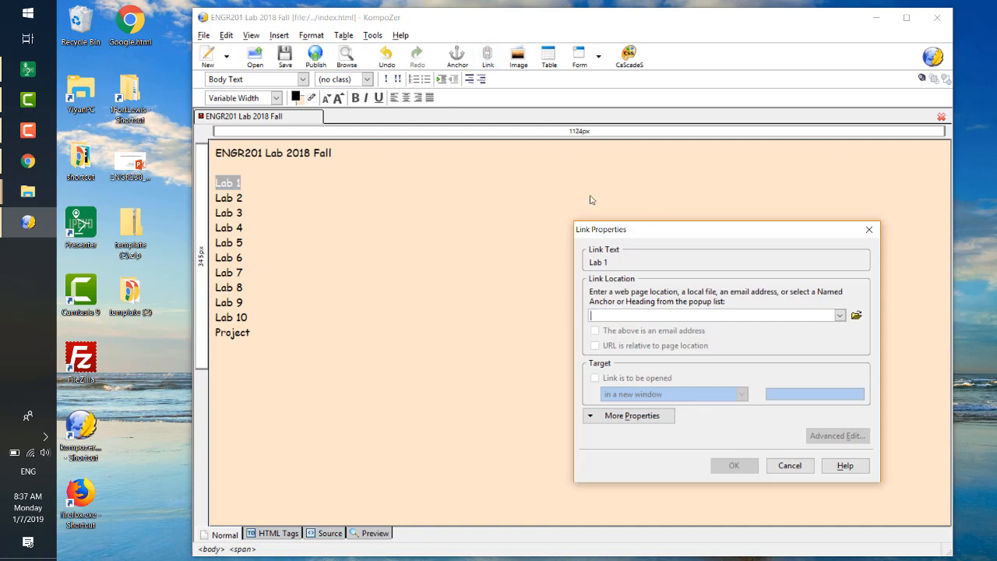
{"action": "left_click_drag", "start_coordinate": [657, 234], "coordinate": [583, 195]}
{"action": "type", "text": "L"}
{"action": "key", "text": "BackSpace"}
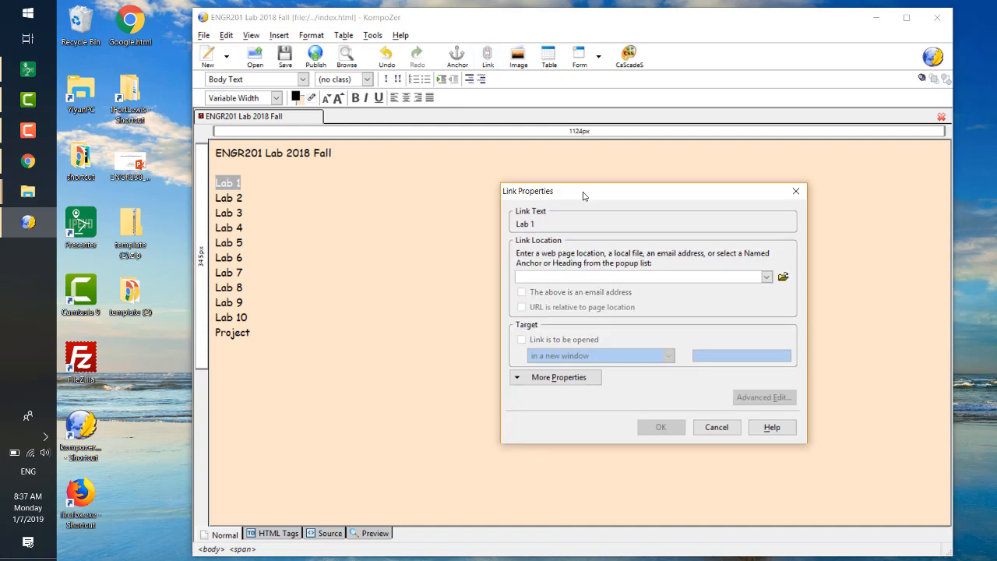
{"action": "type", "text": "Lab1."}
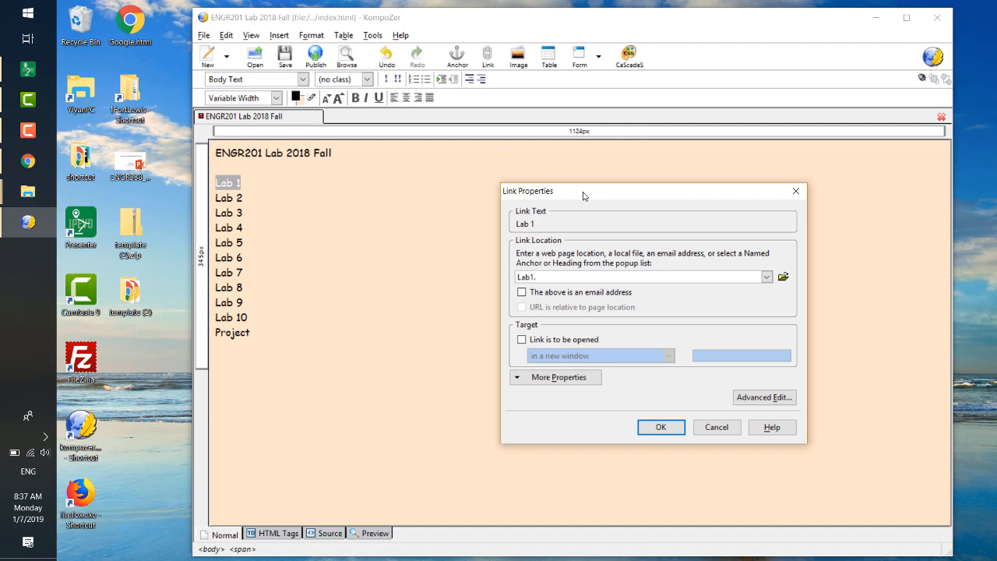
{"action": "type", "text": "html"}
{"action": "key", "text": "Return"}
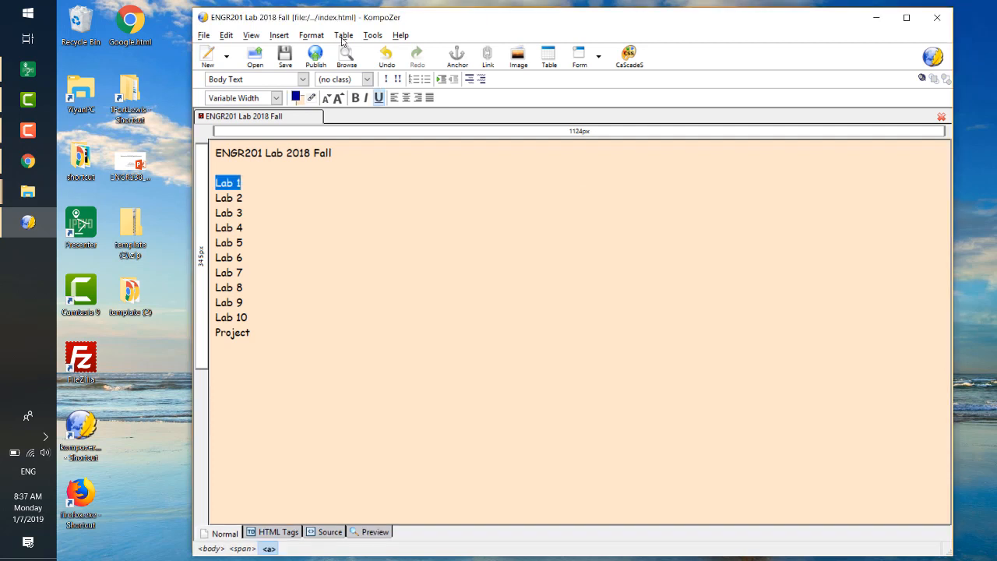
{"action": "left_click", "coordinate": [285, 56]}
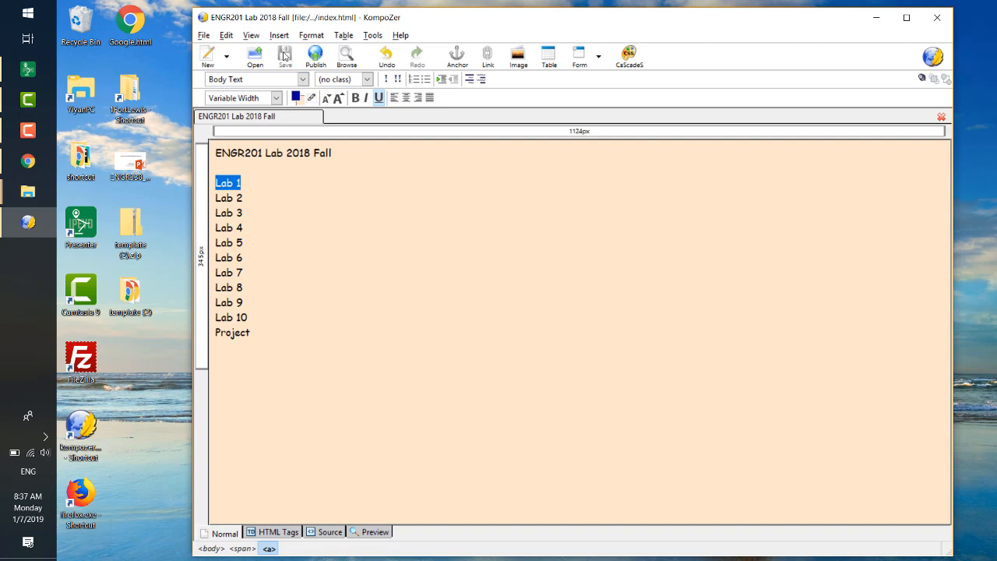
- Close the index page in KompoZer and open index.html from the desktop's template (2) folder in Chrome
{"action": "right_click", "coordinate": [300, 116]}
{"action": "left_click", "coordinate": [325, 172]}
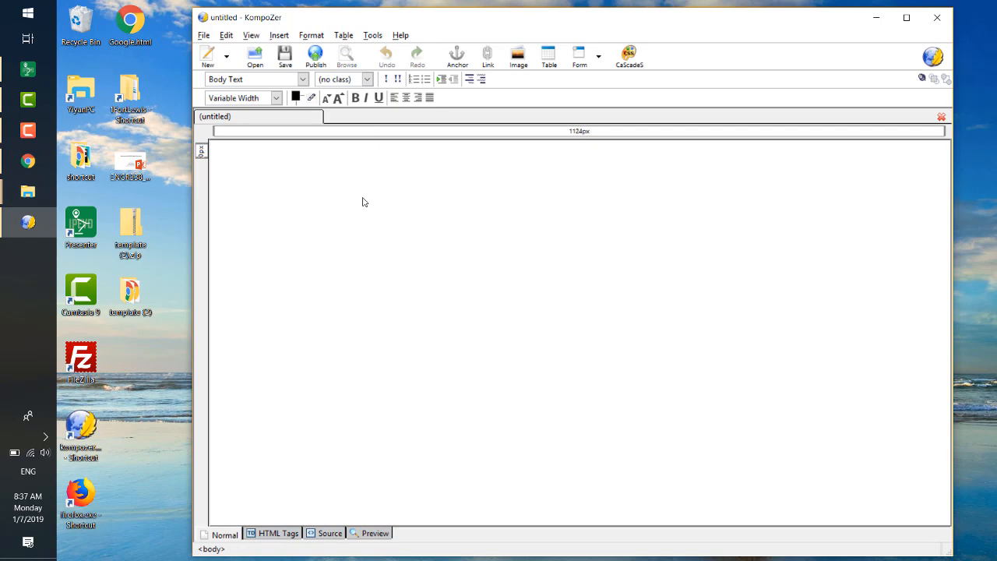
{"action": "double_click", "coordinate": [130, 292]}
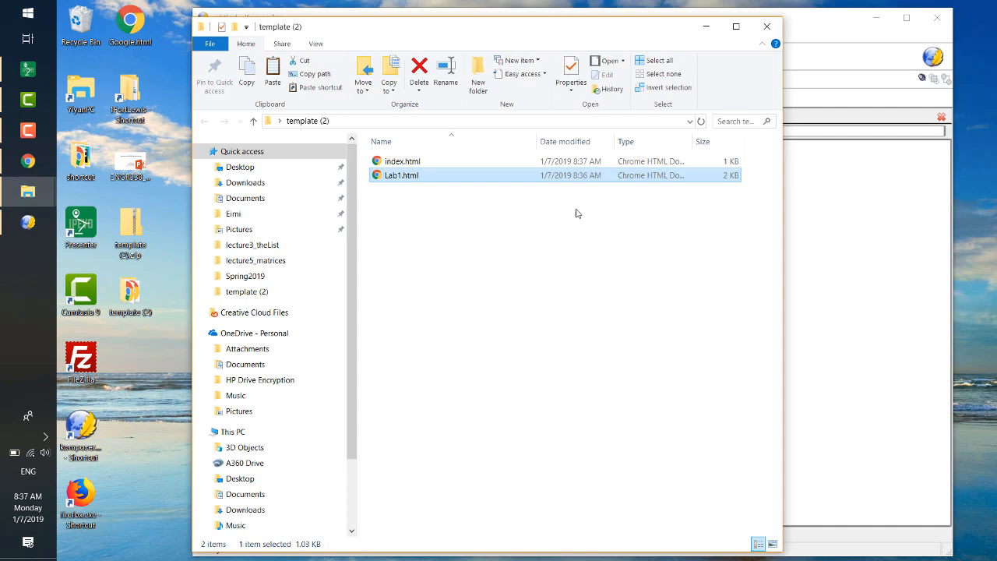
{"action": "left_click", "coordinate": [488, 244]}
{"action": "double_click", "coordinate": [430, 165]}
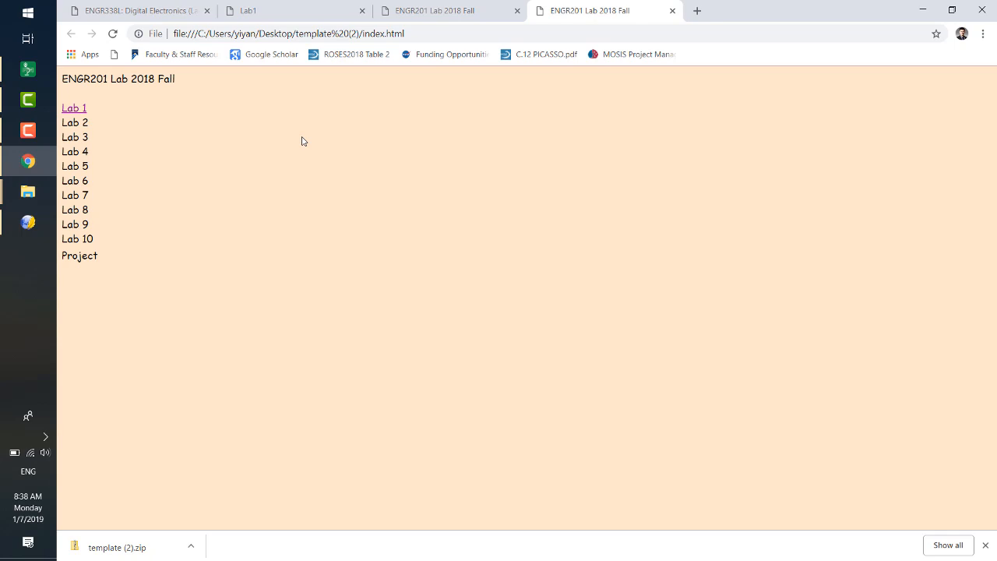
- Test the Lab 1 link and the back and forward navigation, then close the page's tab and minimize Chrome
{"action": "left_click", "coordinate": [74, 108]}
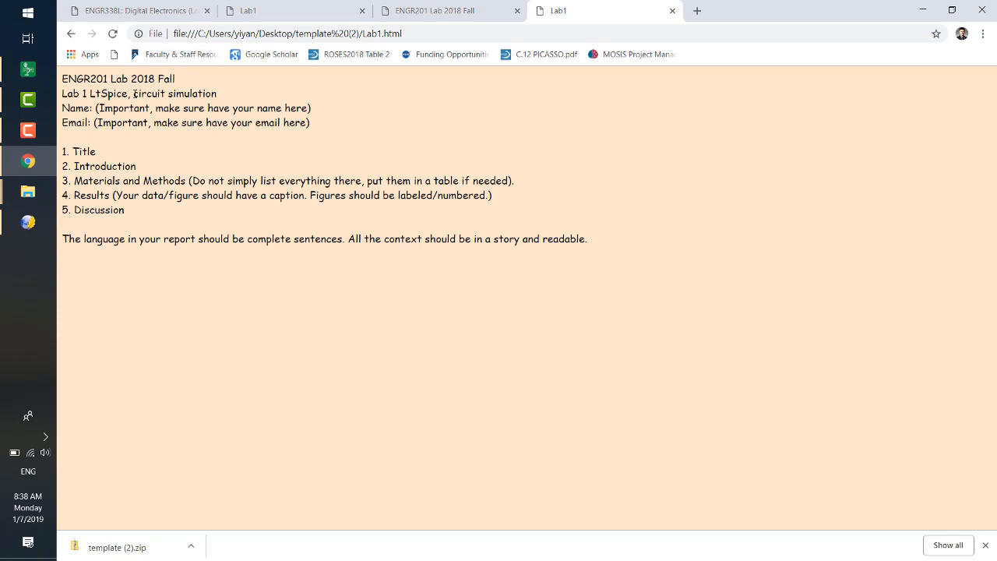
{"action": "left_click_drag", "start_coordinate": [134, 93], "coordinate": [208, 94]}
{"action": "left_click", "coordinate": [209, 94]}
{"action": "left_click", "coordinate": [70, 33]}
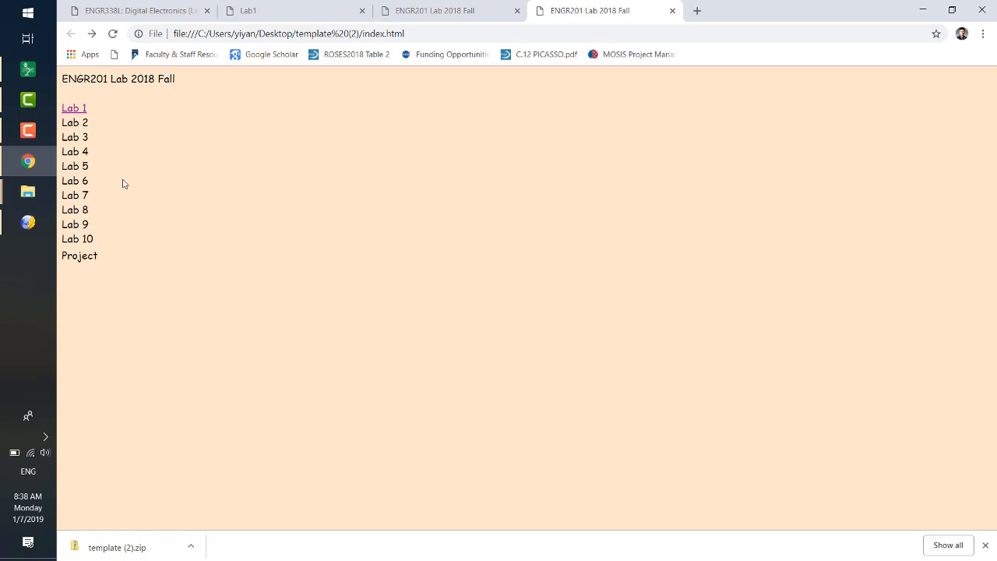
{"action": "left_click", "coordinate": [91, 34]}
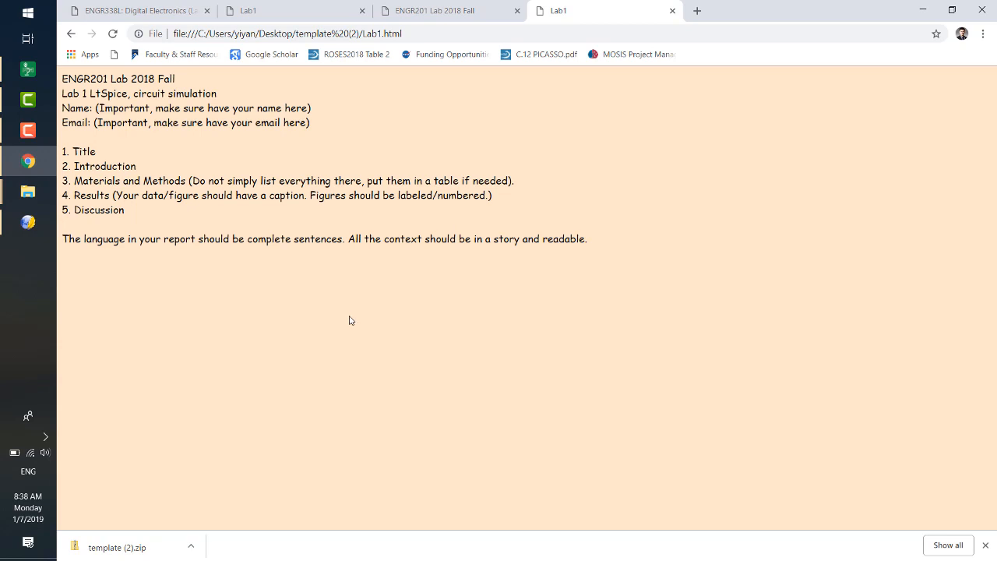
{"action": "left_click", "coordinate": [672, 10]}
{"action": "left_click", "coordinate": [923, 9]}
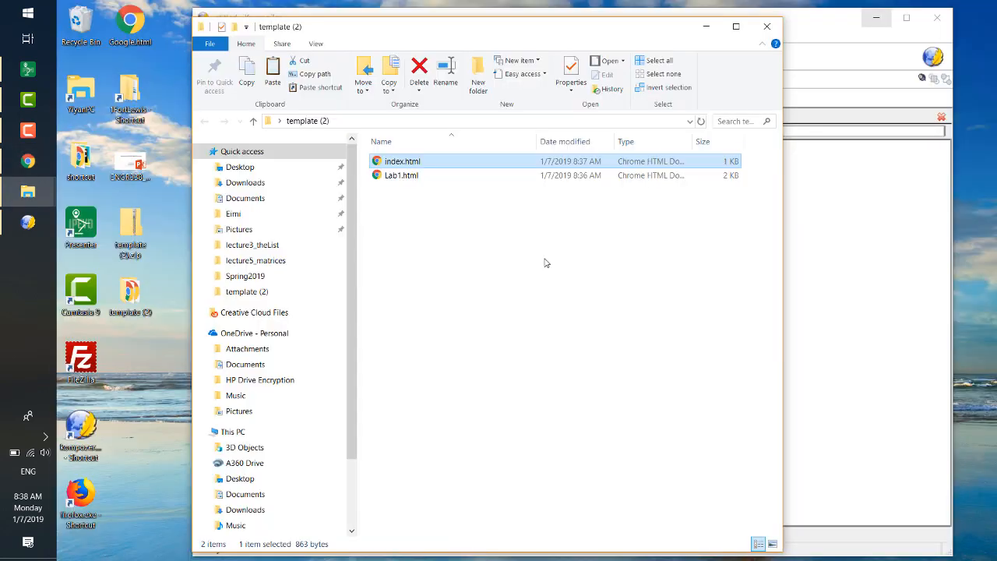
- Create a folder named Lab1 inside the template (2) folder
{"action": "left_click", "coordinate": [546, 261]}
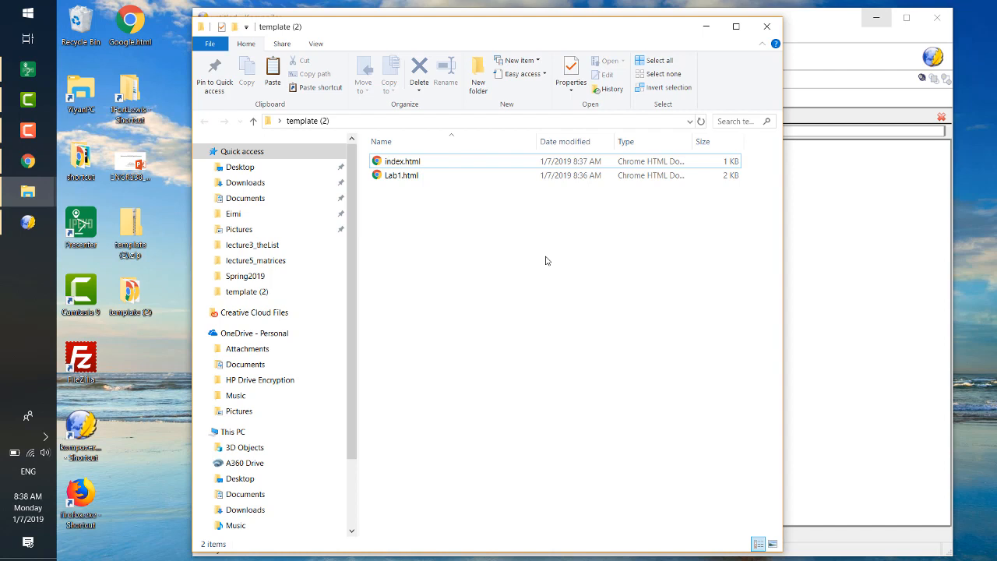
{"action": "left_click", "coordinate": [236, 27]}
{"action": "type", "text": "Lab1"}
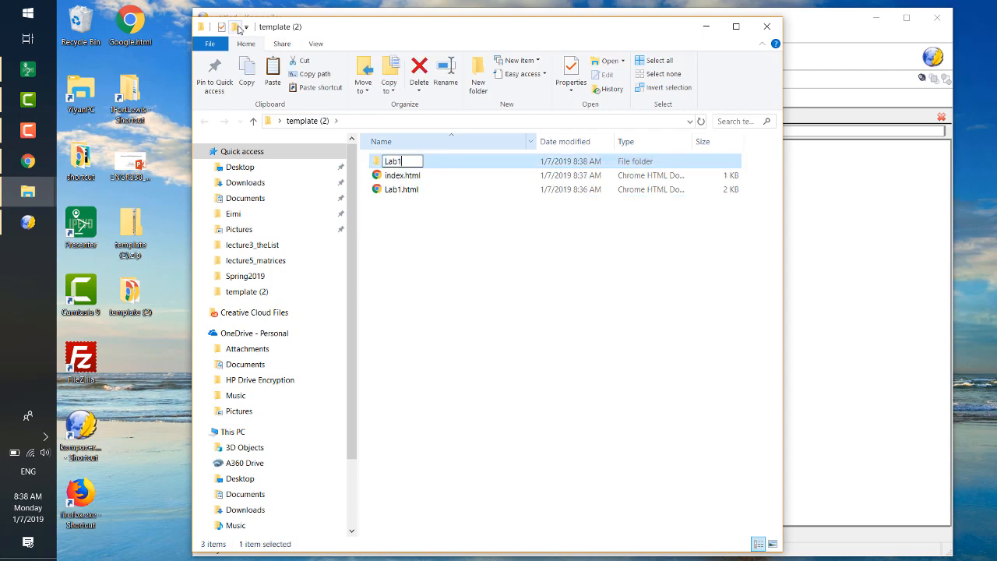
{"action": "key", "text": "Return"}
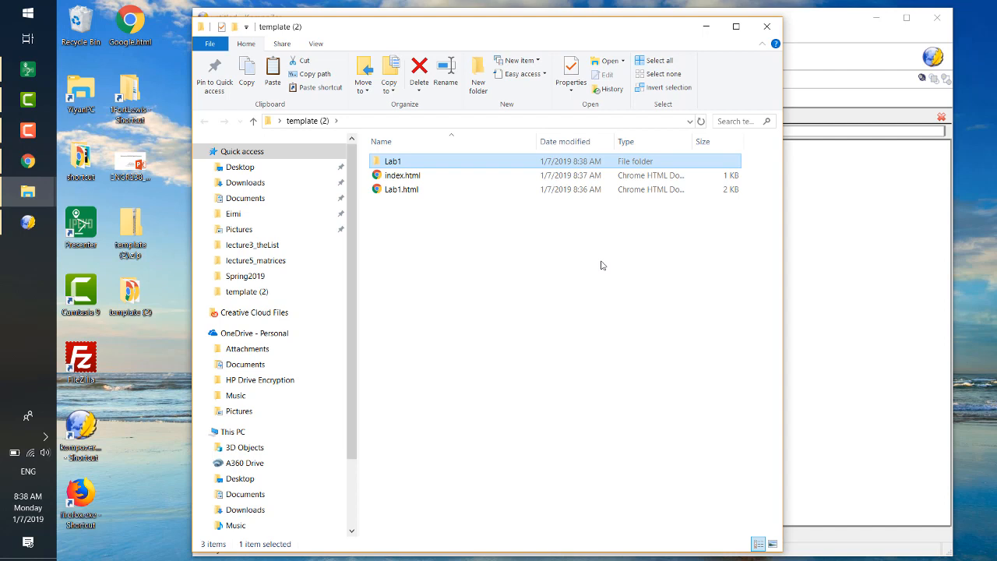
- Move Lab1.html into the Lab1 folder and open that folder
{"action": "left_click", "coordinate": [397, 193]}
{"action": "left_click_drag", "start_coordinate": [431, 201], "coordinate": [432, 163]}
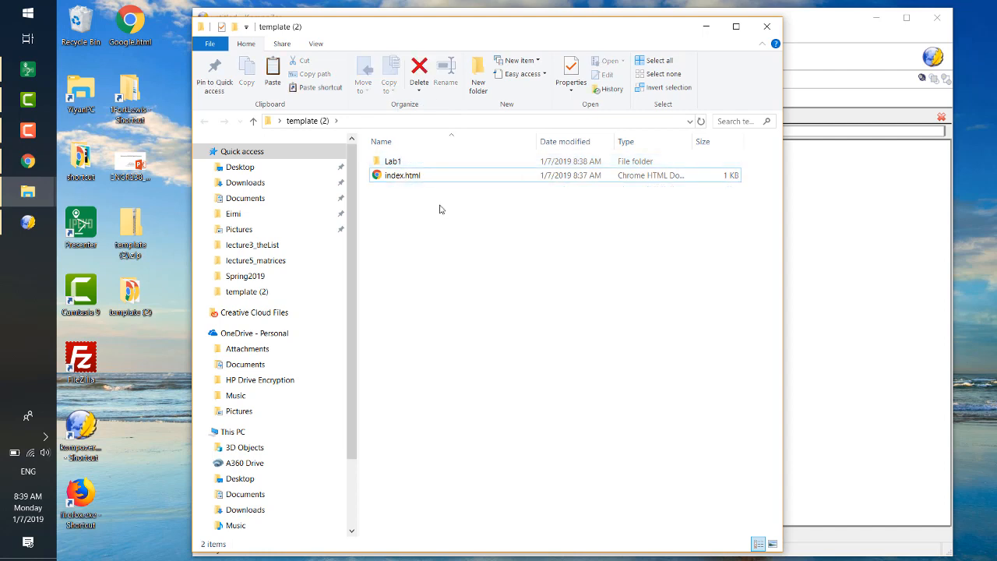
{"action": "double_click", "coordinate": [423, 164]}
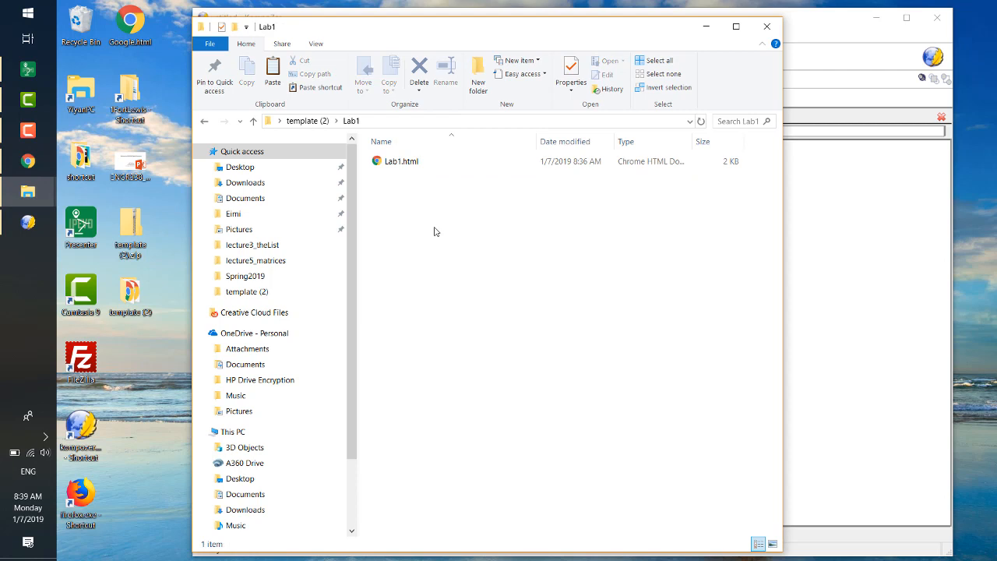
{"action": "left_click", "coordinate": [397, 166]}
- Launch Snipping Tool and capture a rectangular snip covering the upper part of the Lab1 folder window
{"action": "key", "text": "super"}
{"action": "type", "text": "snip"}
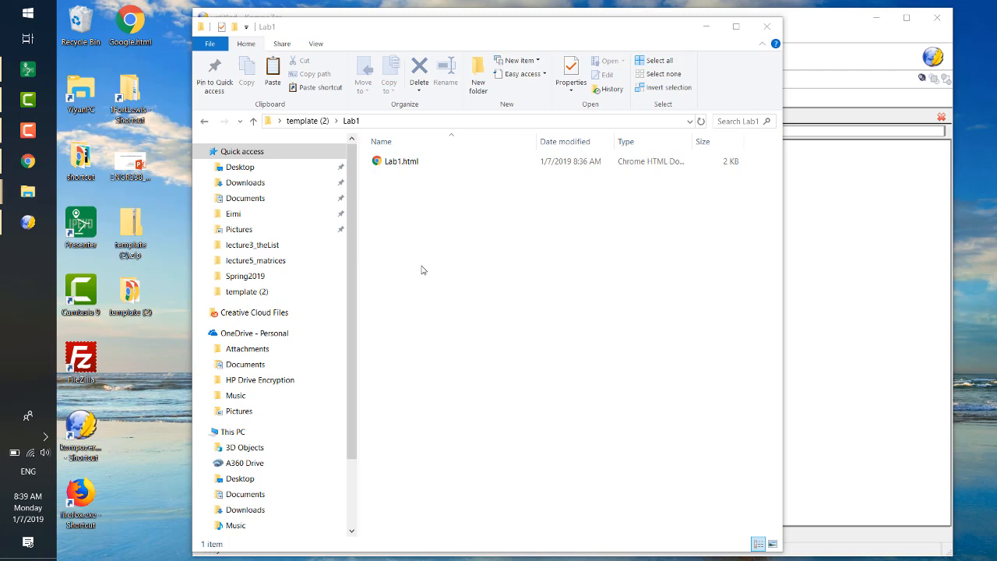
{"action": "key", "text": "Return"}
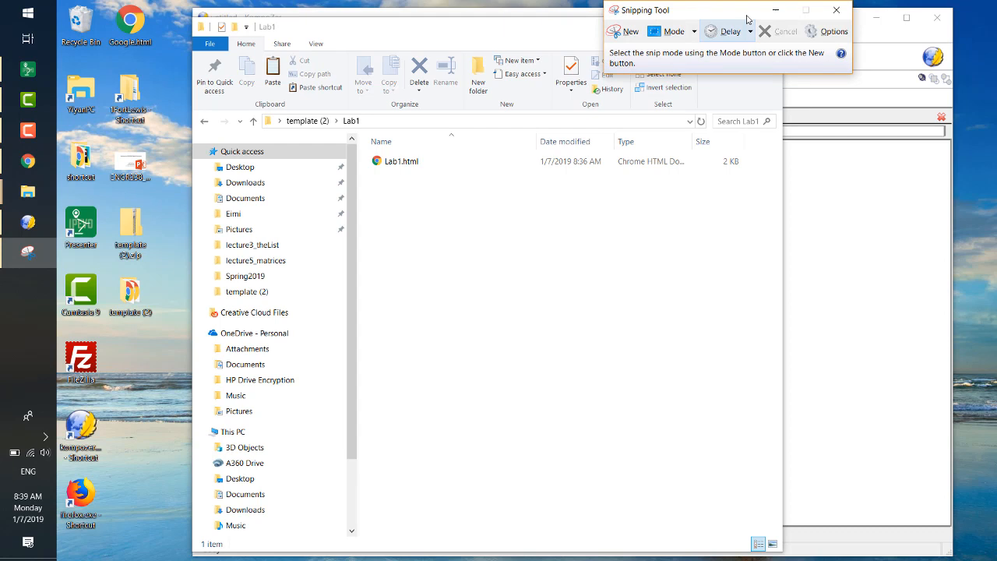
{"action": "left_click_drag", "start_coordinate": [798, 16], "coordinate": [744, 39]}
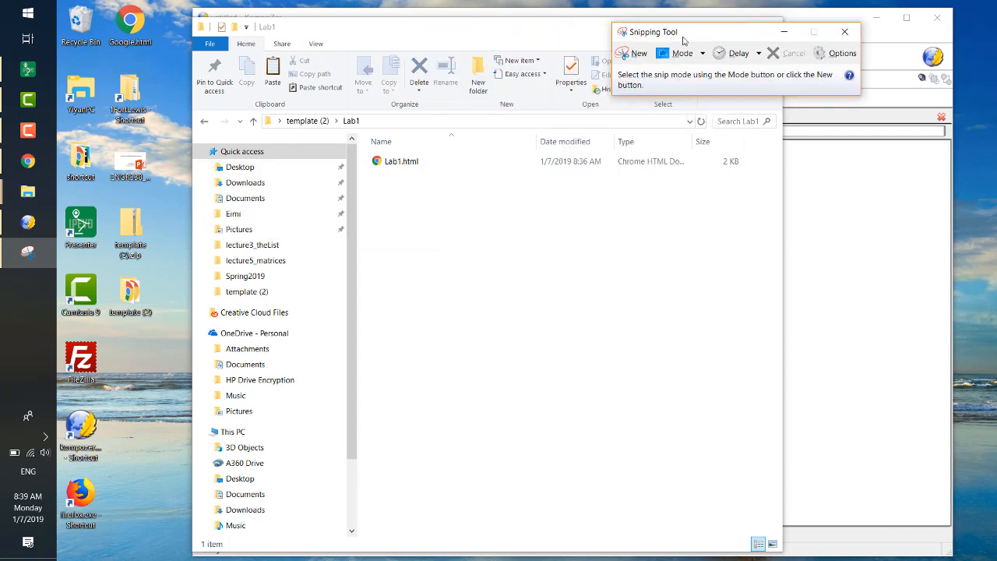
{"action": "left_click", "coordinate": [633, 53]}
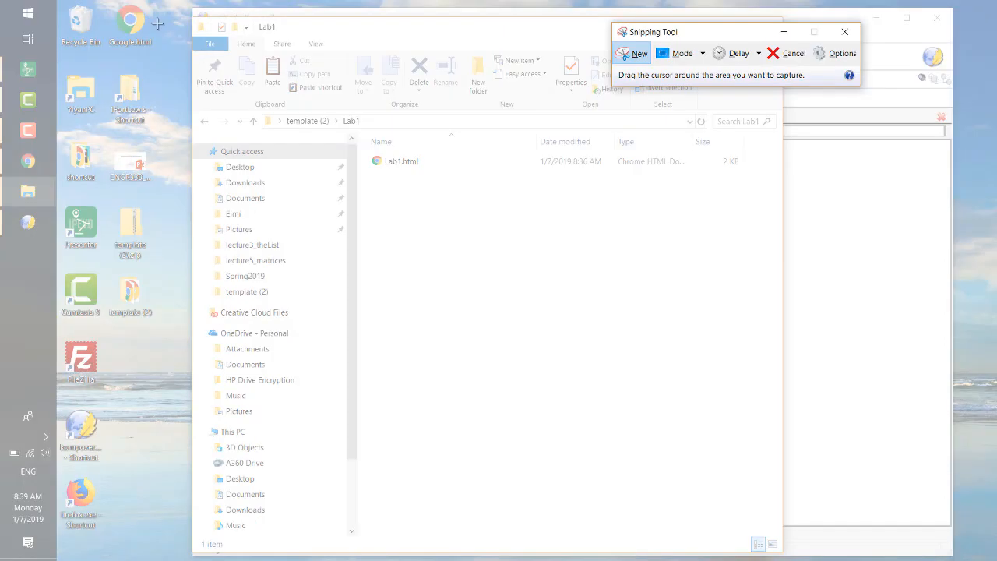
{"action": "left_click_drag", "start_coordinate": [159, 24], "coordinate": [551, 330]}
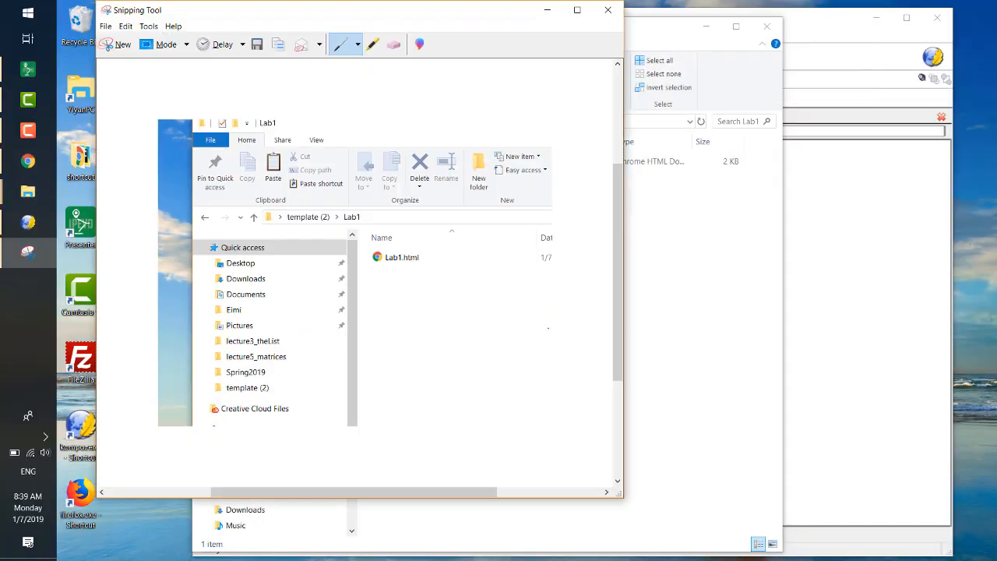
- Begin saving the snip as a JPEG file and choose Desktop > template (2) > Lab1 as its location
{"action": "left_click", "coordinate": [113, 28]}
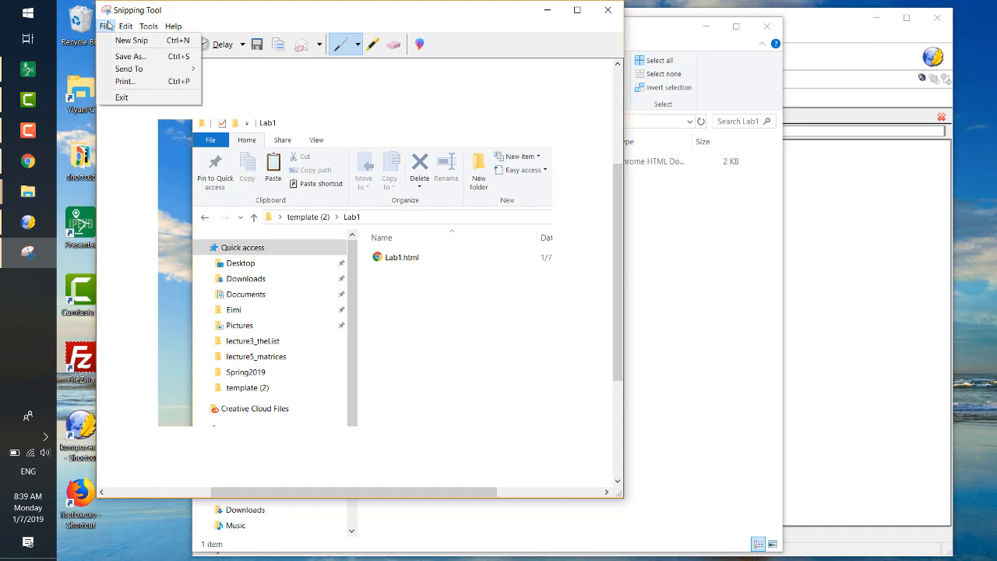
{"action": "left_click", "coordinate": [122, 60]}
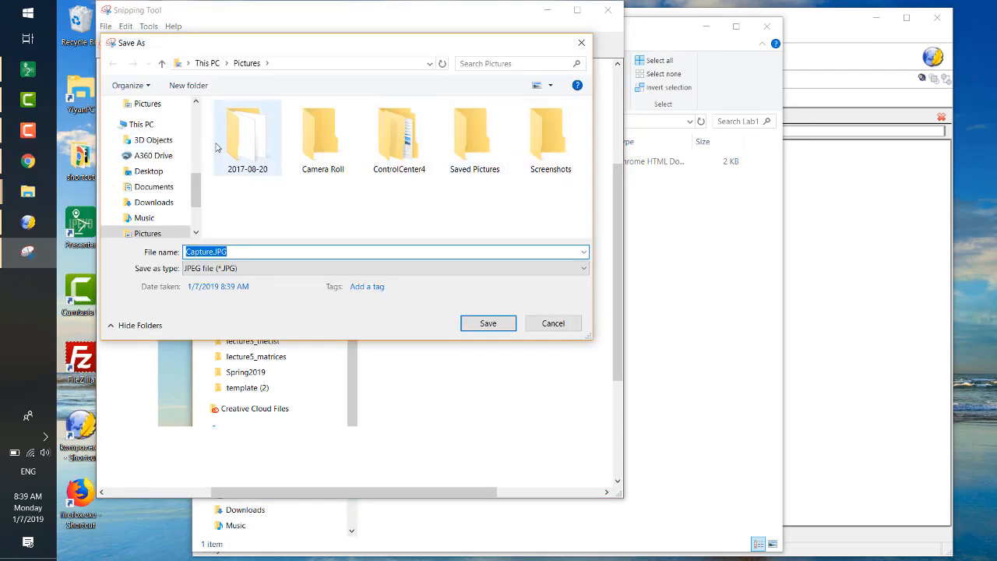
{"action": "left_click", "coordinate": [150, 171]}
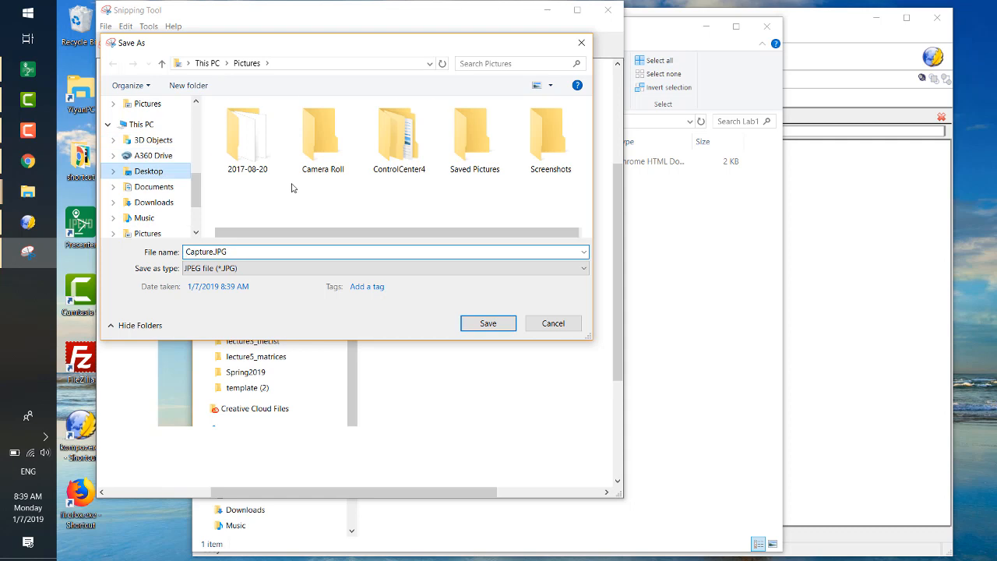
{"action": "left_click", "coordinate": [286, 137]}
{"action": "double_click", "coordinate": [286, 137]}
{"action": "double_click", "coordinate": [283, 125]}
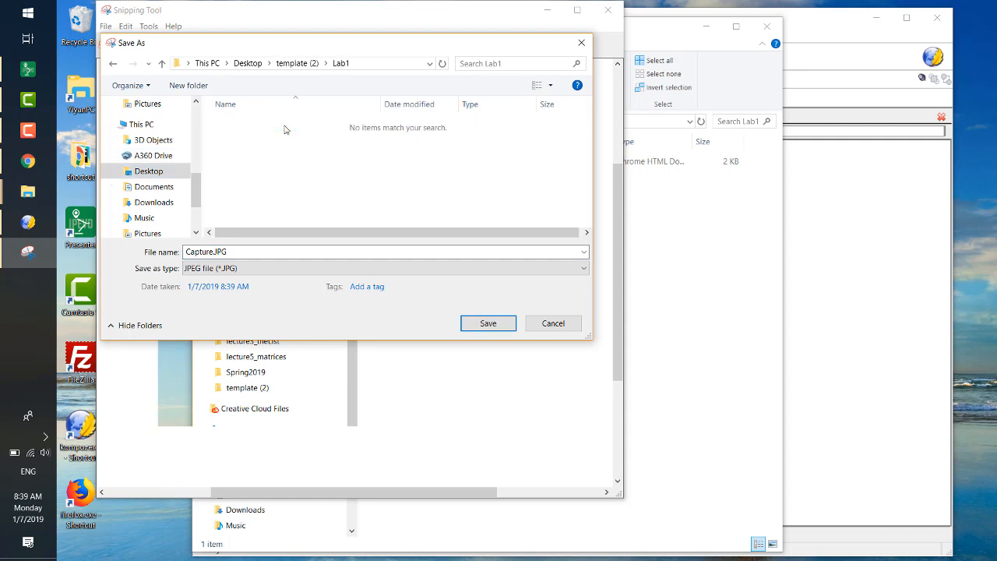
- Name the snip f1.jpg, save it and minimize Snipping Tool
{"action": "left_click", "coordinate": [270, 250]}
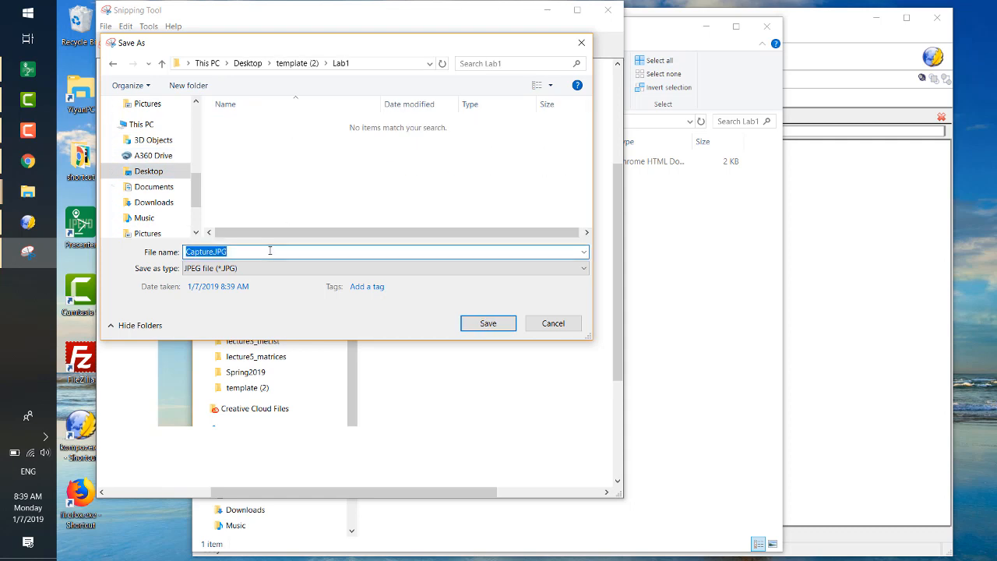
{"action": "type", "text": "f1.jpg"}
{"action": "key", "text": "BackSpace"}
{"action": "key", "text": "BackSpace"}
{"action": "key", "text": "BackSpace"}
{"action": "type", "text": "JPG"}
{"action": "key", "text": "BackSpace"}
{"action": "key", "text": "BackSpace"}
{"action": "key", "text": "BackSpace"}
{"action": "type", "text": "jpg"}
{"action": "key", "text": "Return"}
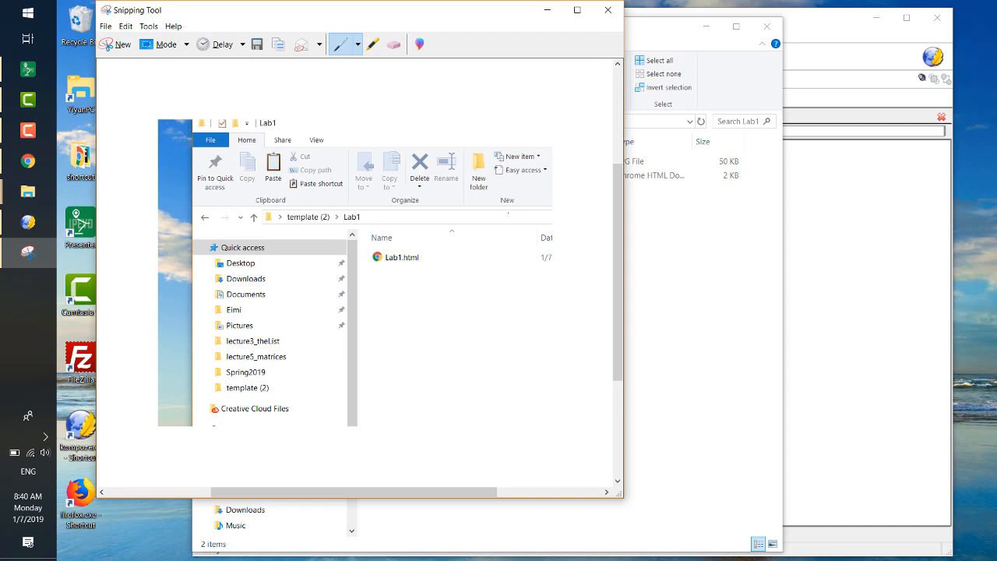
{"action": "left_click", "coordinate": [548, 8]}
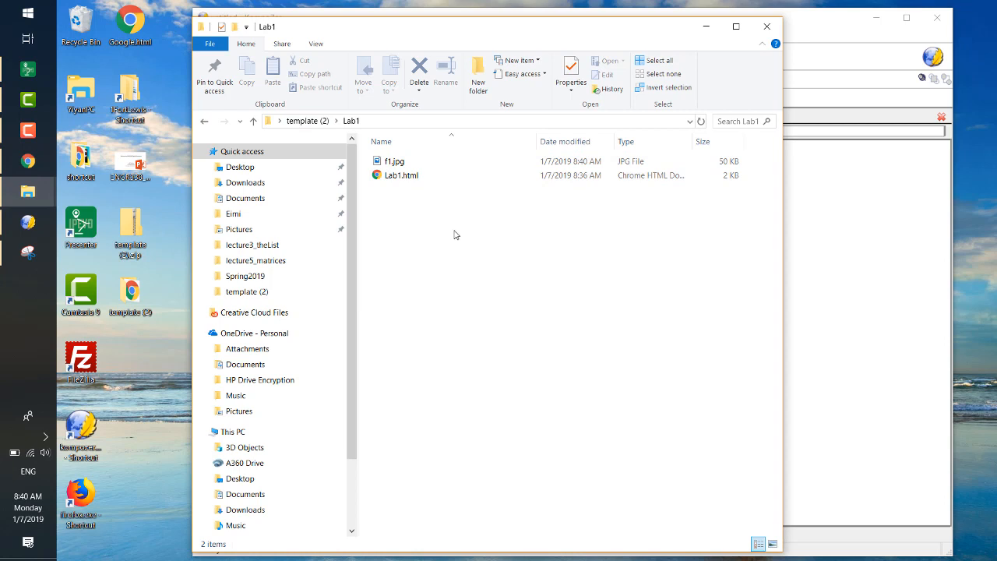
- Create a folder named img inside the Lab1 folder and move f1.jpg into it
{"action": "left_click", "coordinate": [236, 27]}
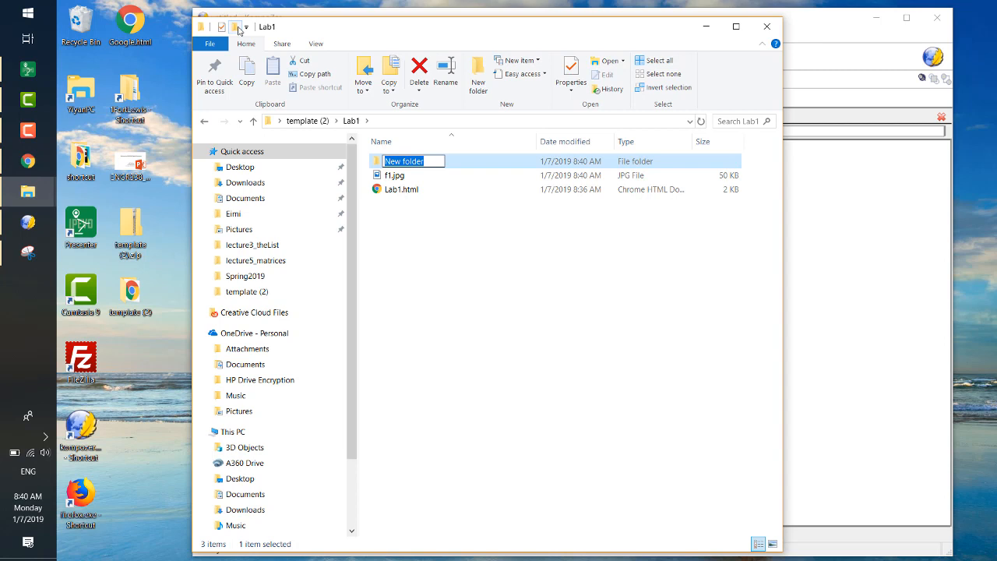
{"action": "type", "text": "i"}
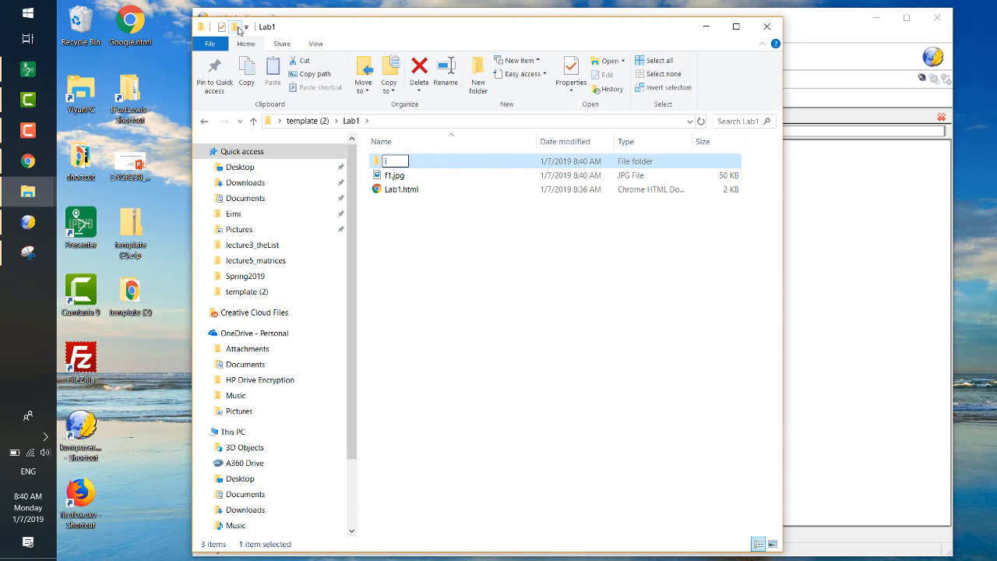
{"action": "type", "text": "mg"}
{"action": "key", "text": "Return"}
{"action": "left_click", "coordinate": [412, 178]}
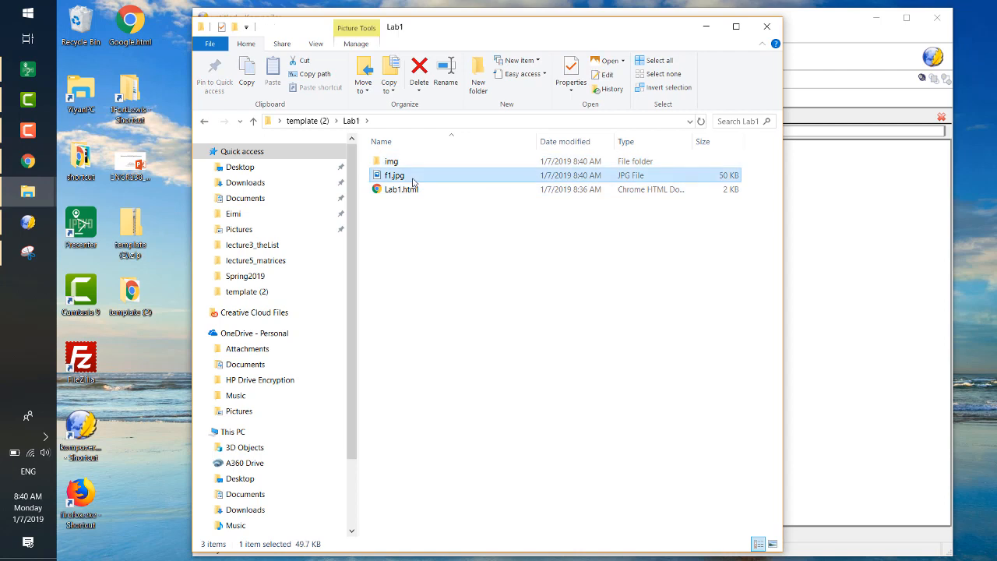
{"action": "left_click_drag", "start_coordinate": [412, 179], "coordinate": [394, 162]}
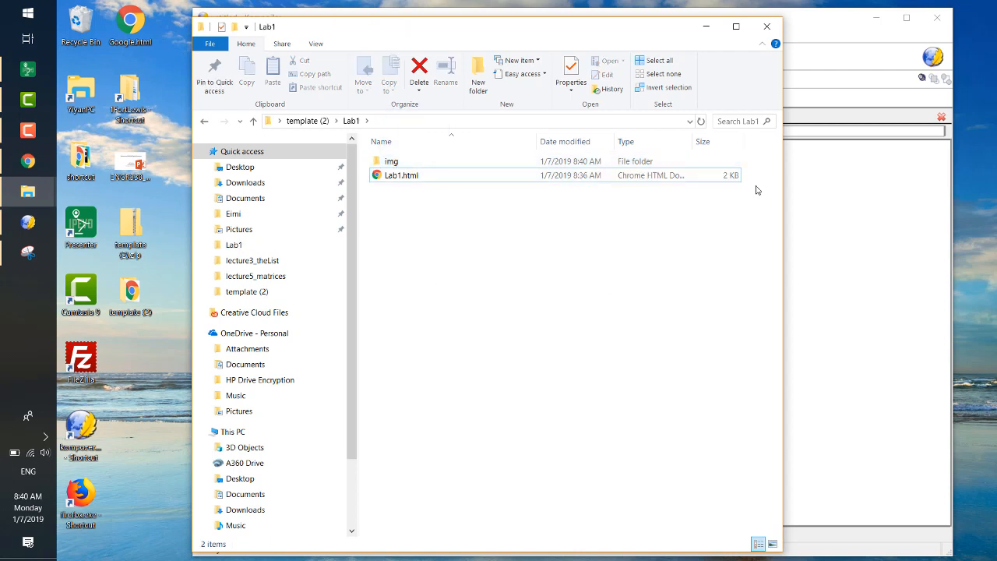
- Open index.html from the template (2) folder in the browser, test its Lab 1 link, then close the page and minimize the browser
{"action": "left_click", "coordinate": [130, 292]}
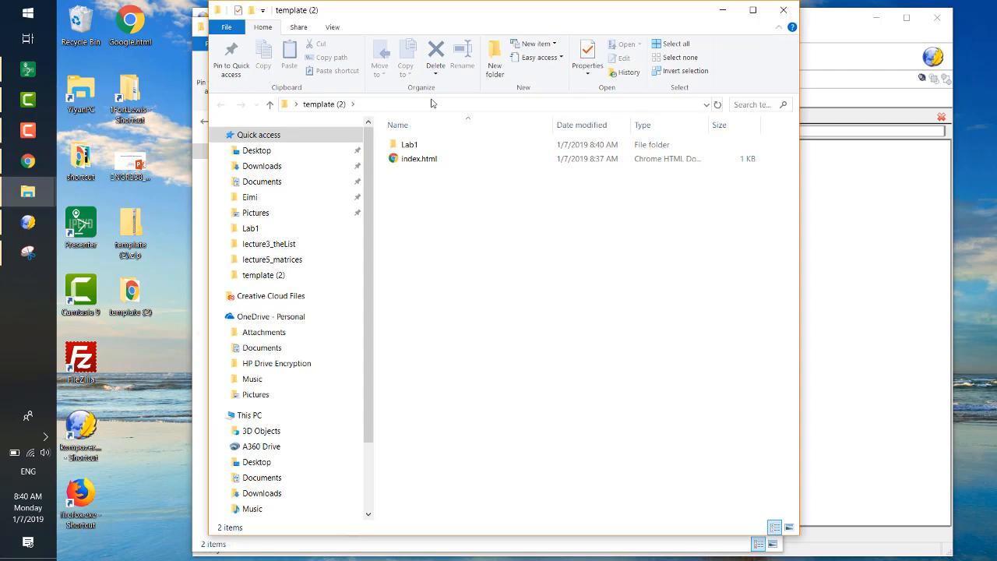
{"action": "left_click", "coordinate": [437, 160]}
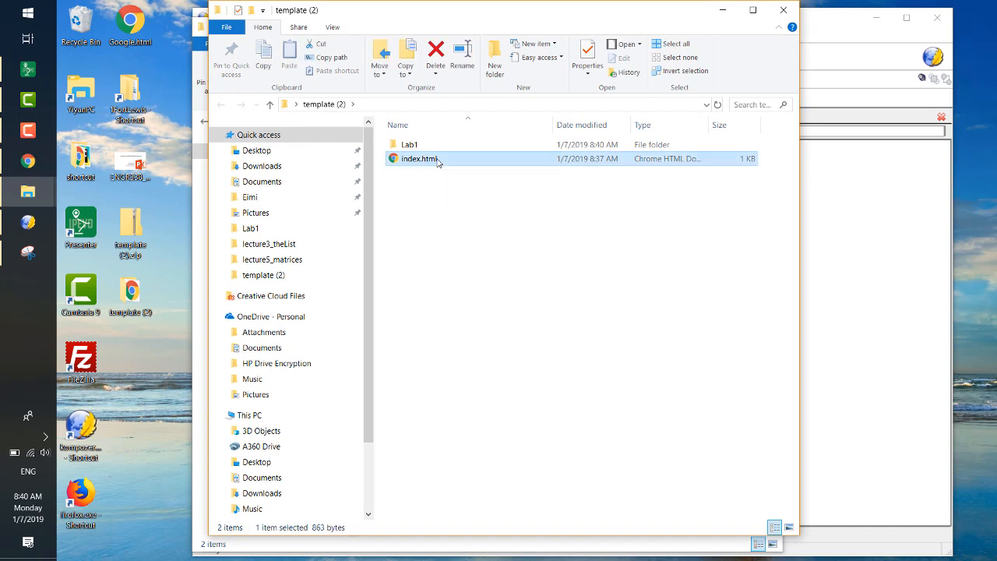
{"action": "double_click", "coordinate": [437, 161]}
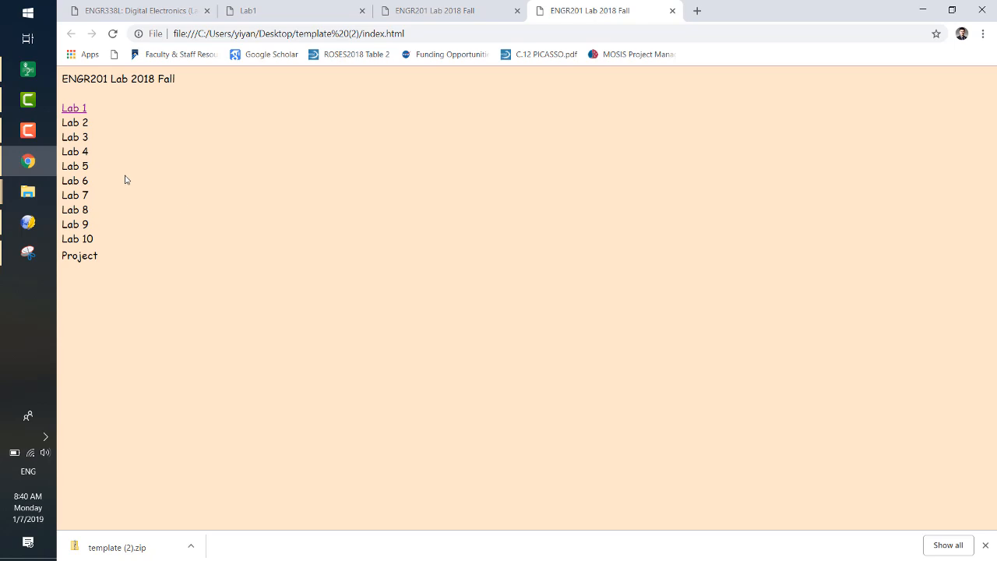
{"action": "left_click", "coordinate": [68, 113]}
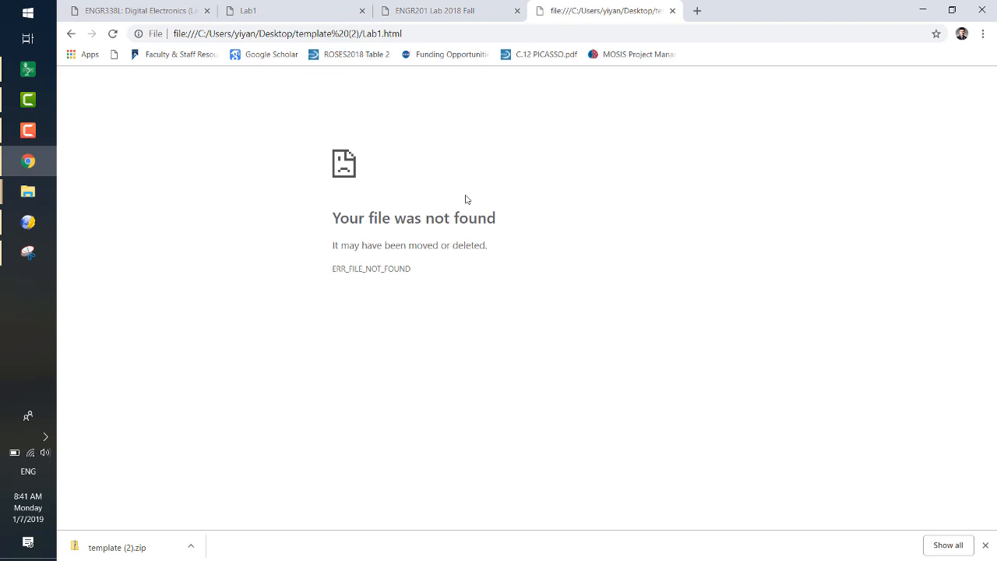
{"action": "left_click", "coordinate": [672, 11]}
{"action": "left_click", "coordinate": [923, 10]}
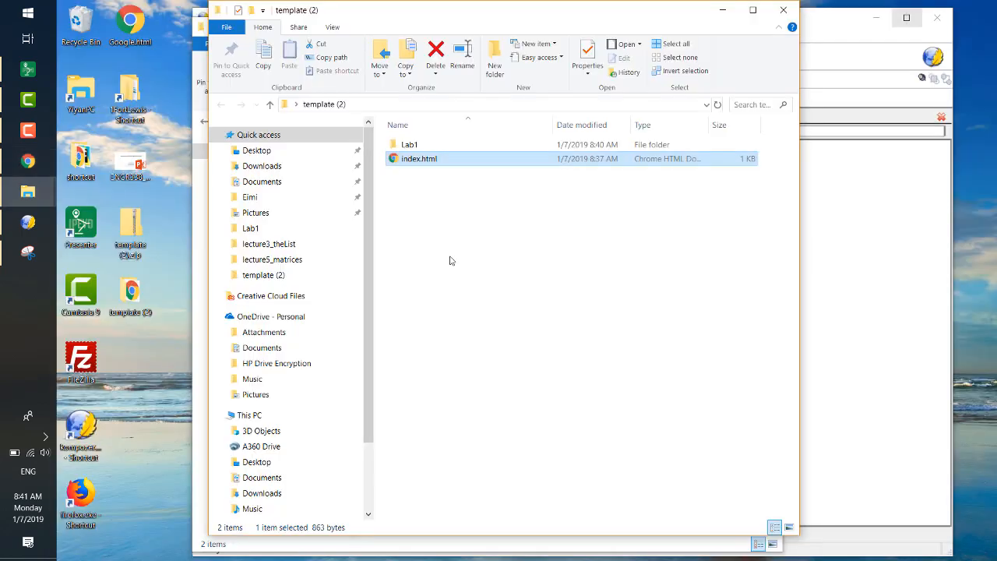
- Switch to KompoZer and open index.html from the template (2) folder for editing
{"action": "left_click", "coordinate": [25, 223]}
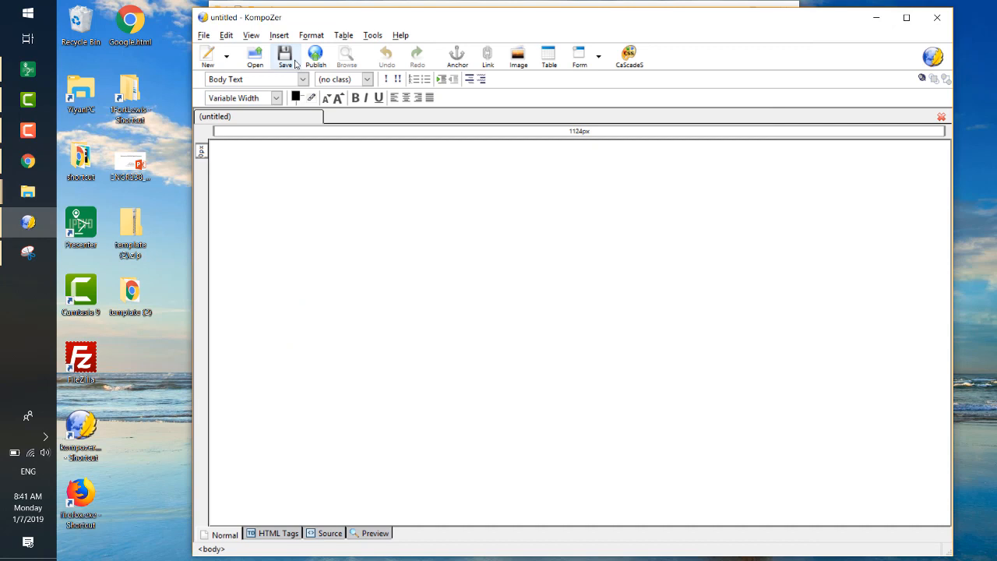
{"action": "left_click", "coordinate": [255, 56]}
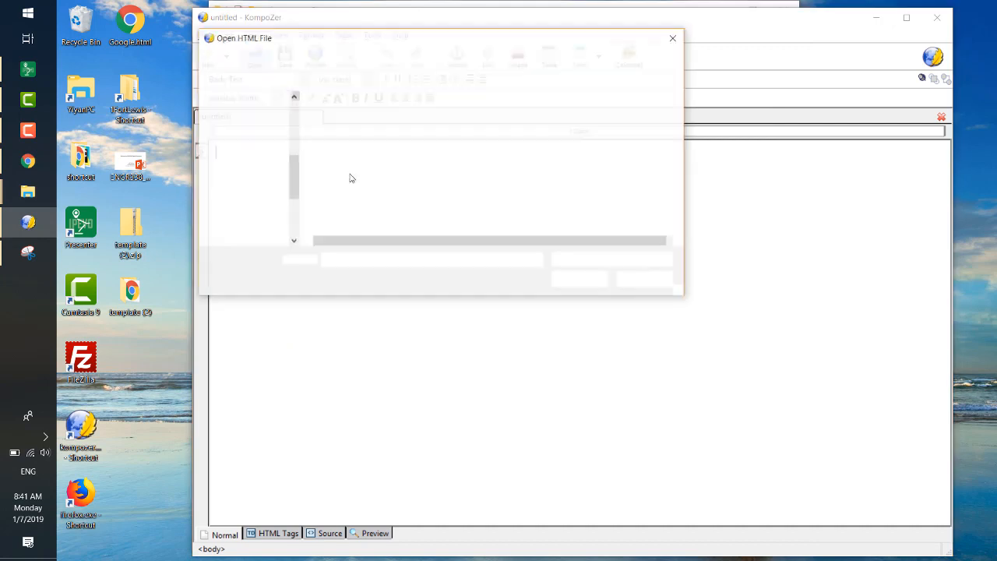
{"action": "double_click", "coordinate": [367, 134]}
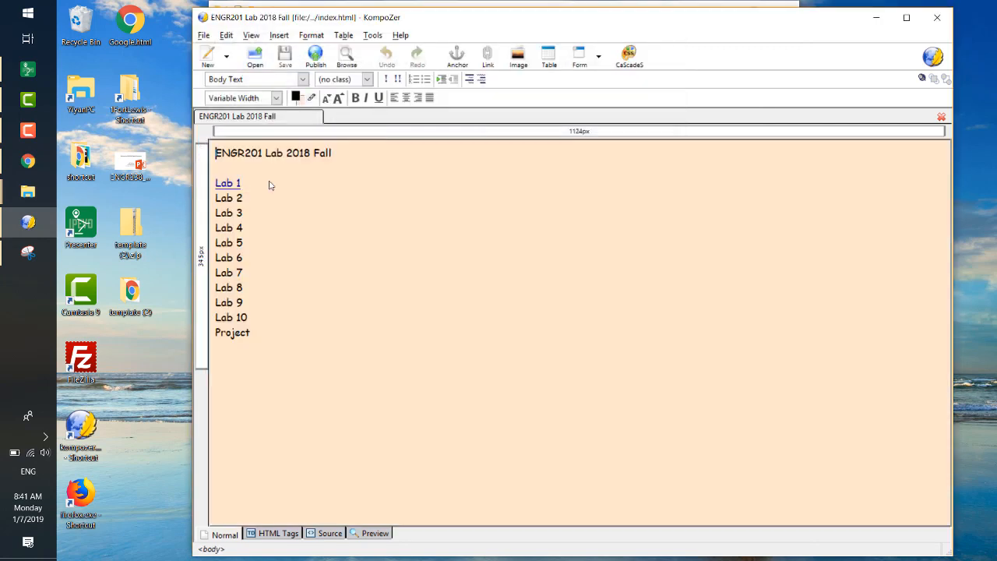
- Set the Lab 1 link's location to Lab1/Lab1.html on the index page and save the page
{"action": "left_click_drag", "start_coordinate": [240, 182], "coordinate": [215, 183]}
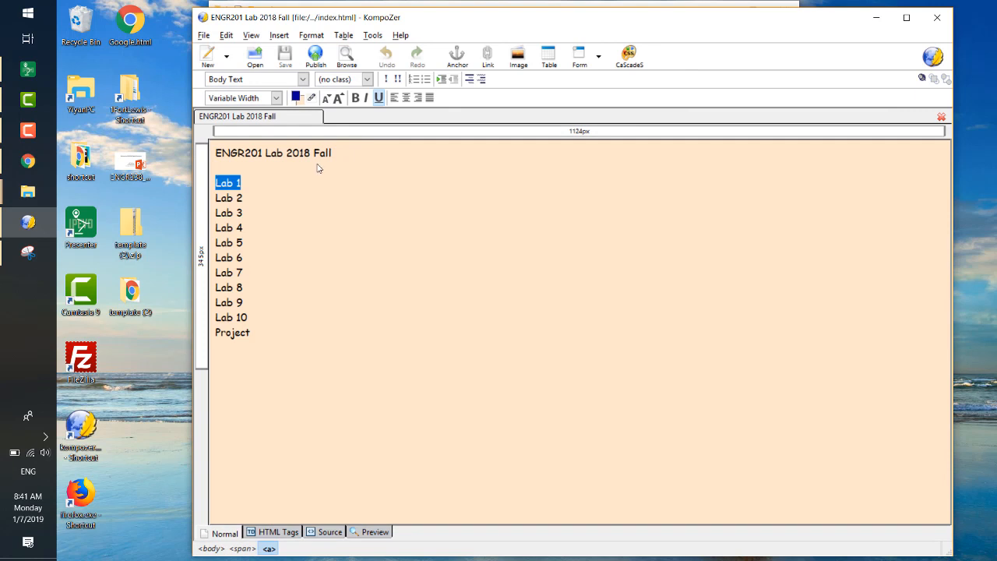
{"action": "left_click", "coordinate": [498, 58]}
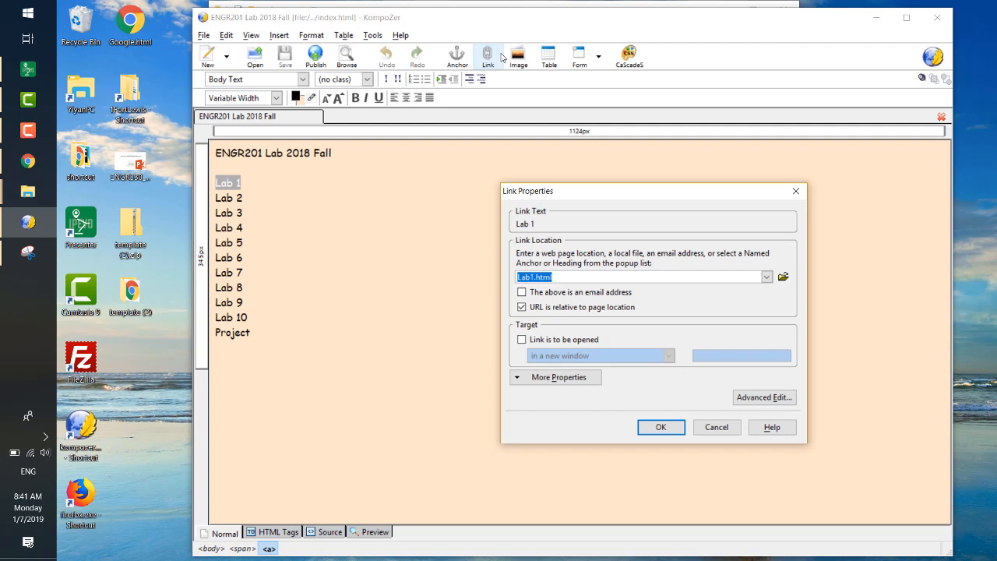
{"action": "type", "text": "Lab1/Lab1.html"}
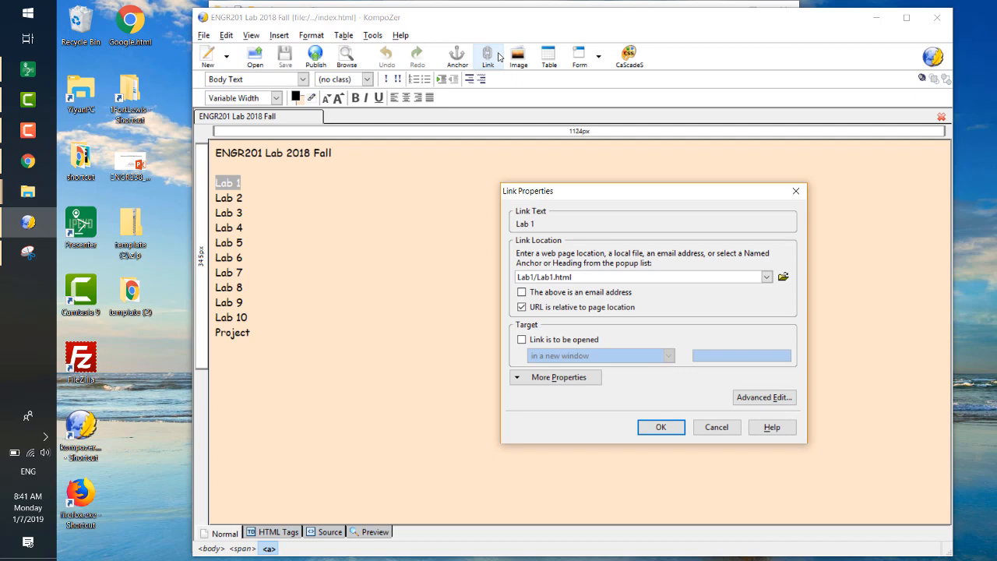
{"action": "left_click", "coordinate": [537, 277]}
{"action": "left_click_drag", "start_coordinate": [538, 276], "coordinate": [574, 275]}
{"action": "left_click", "coordinate": [550, 276]}
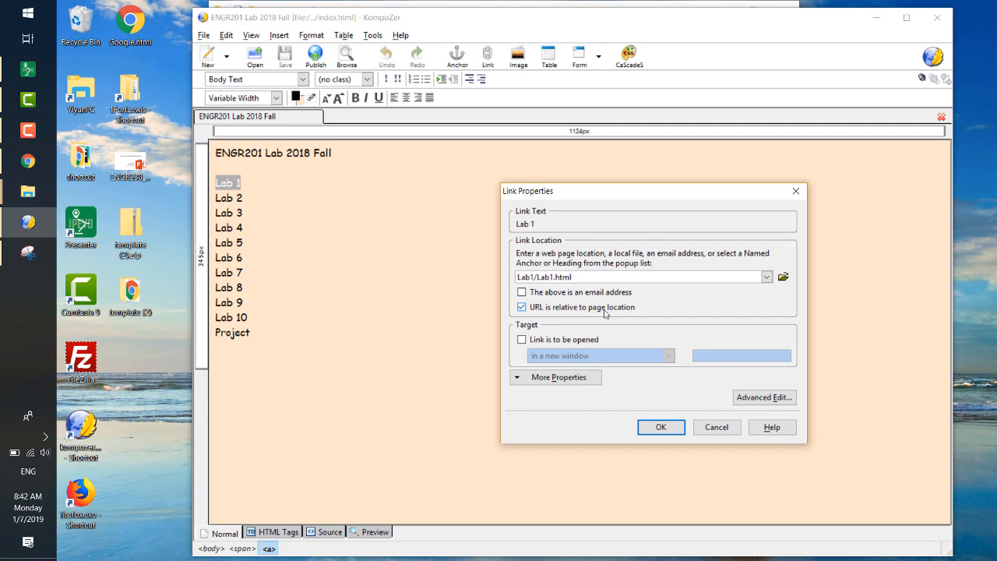
{"action": "left_click", "coordinate": [653, 427]}
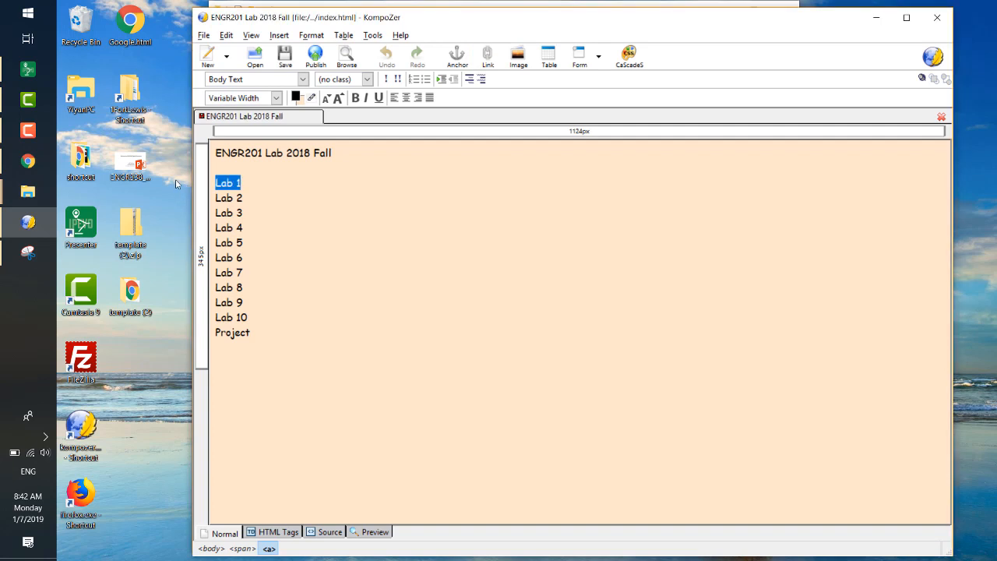
{"action": "left_click", "coordinate": [288, 63]}
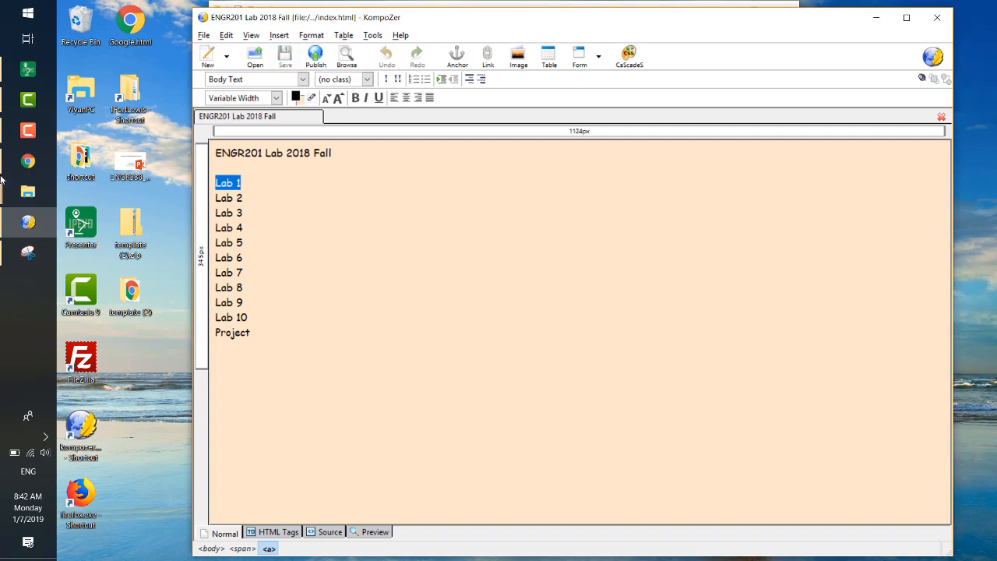
- Open the saved index.html from the template (2) folder in the browser, test its Lab 1 link, then close the page and minimize the browser
{"action": "left_click", "coordinate": [35, 192]}
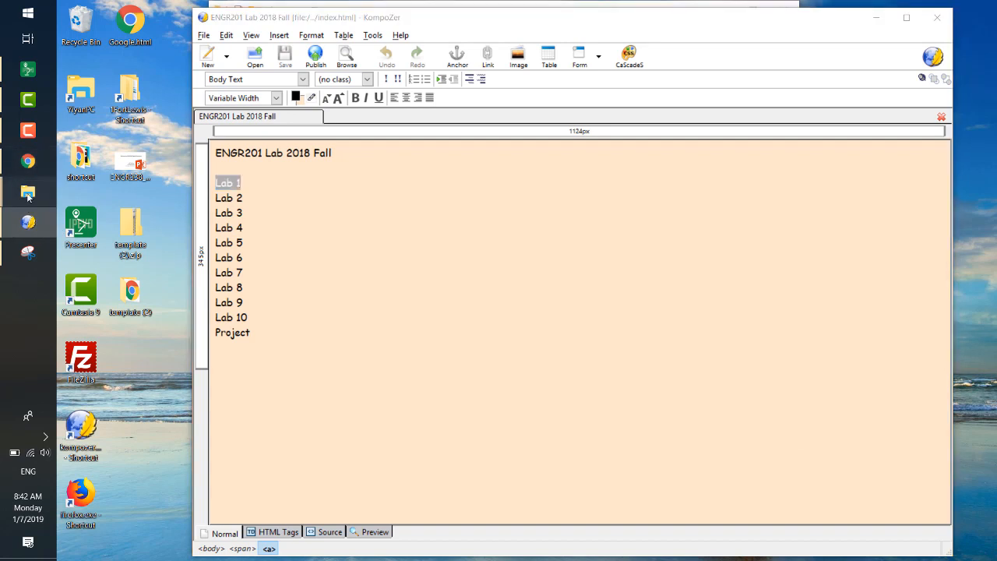
{"action": "left_click", "coordinate": [149, 215]}
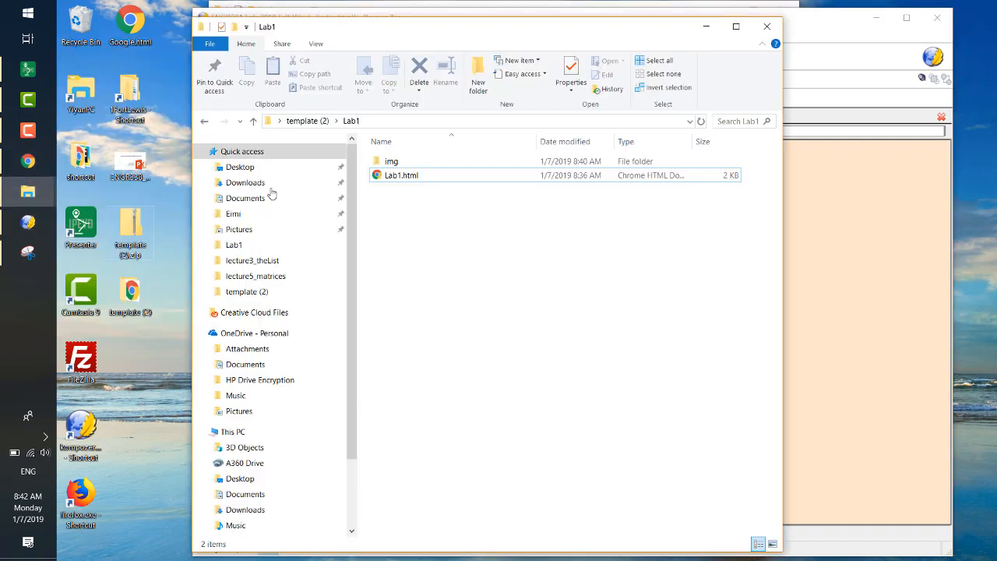
{"action": "left_click", "coordinate": [253, 121]}
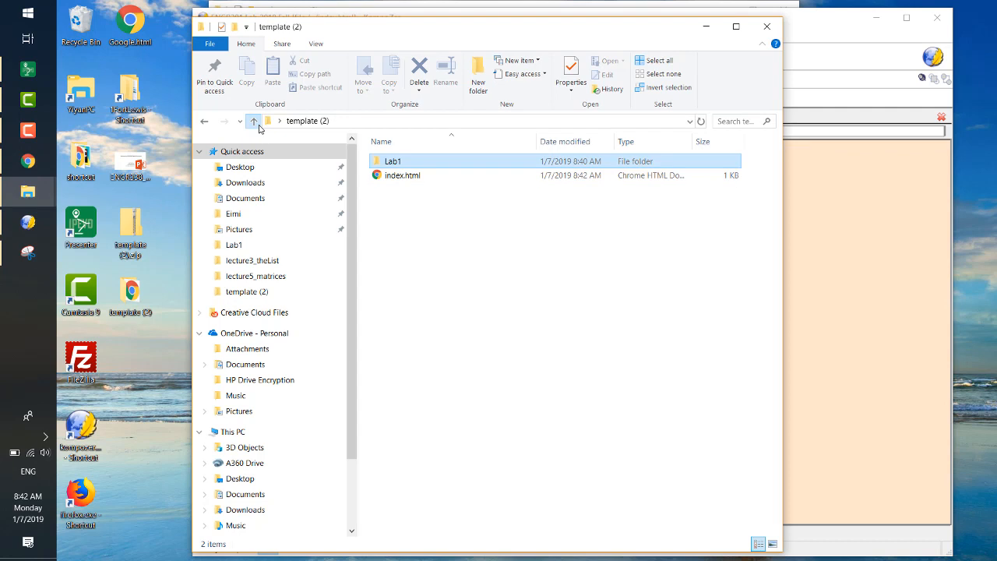
{"action": "double_click", "coordinate": [414, 185]}
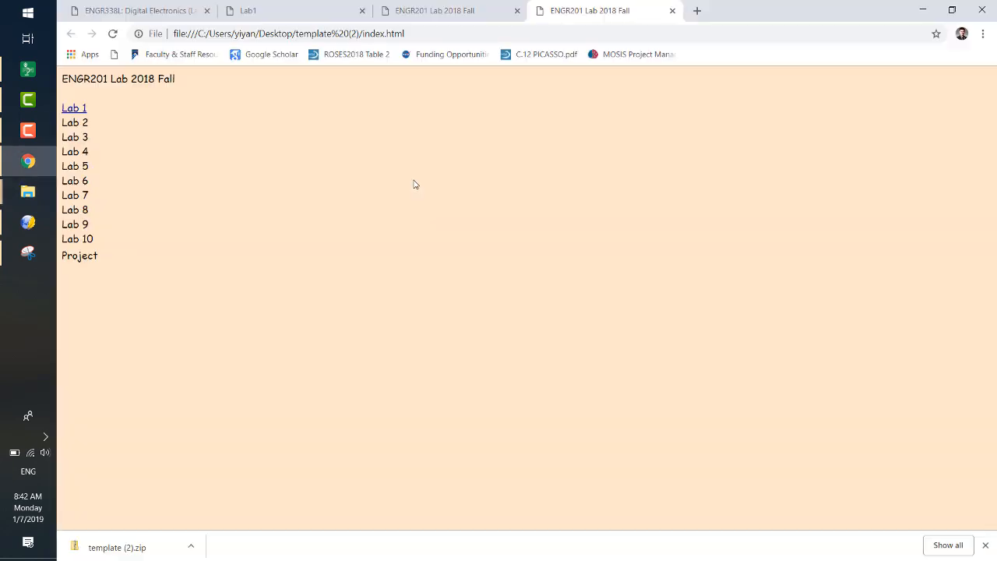
{"action": "left_click", "coordinate": [73, 110]}
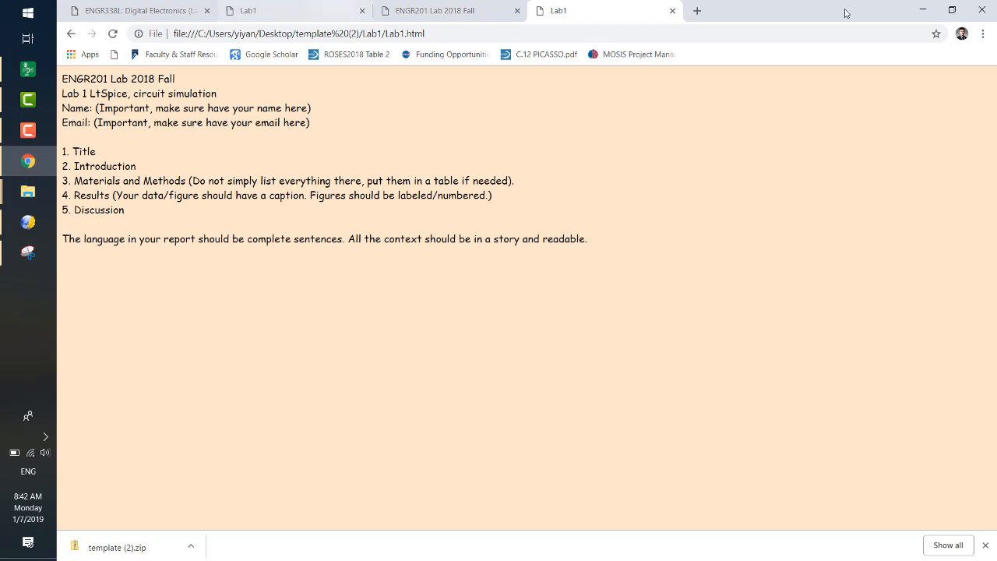
{"action": "left_click", "coordinate": [673, 11]}
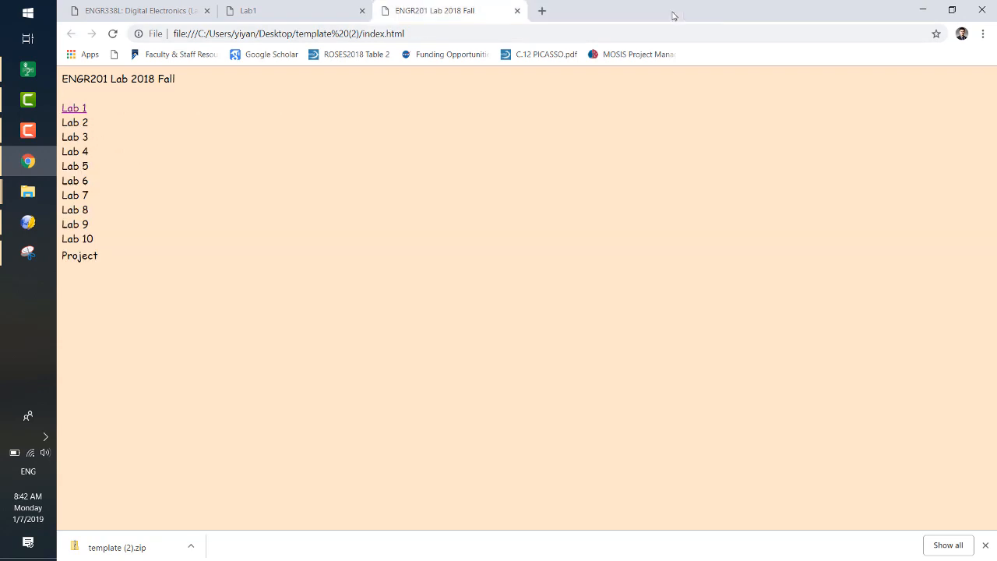
{"action": "left_click", "coordinate": [922, 9]}
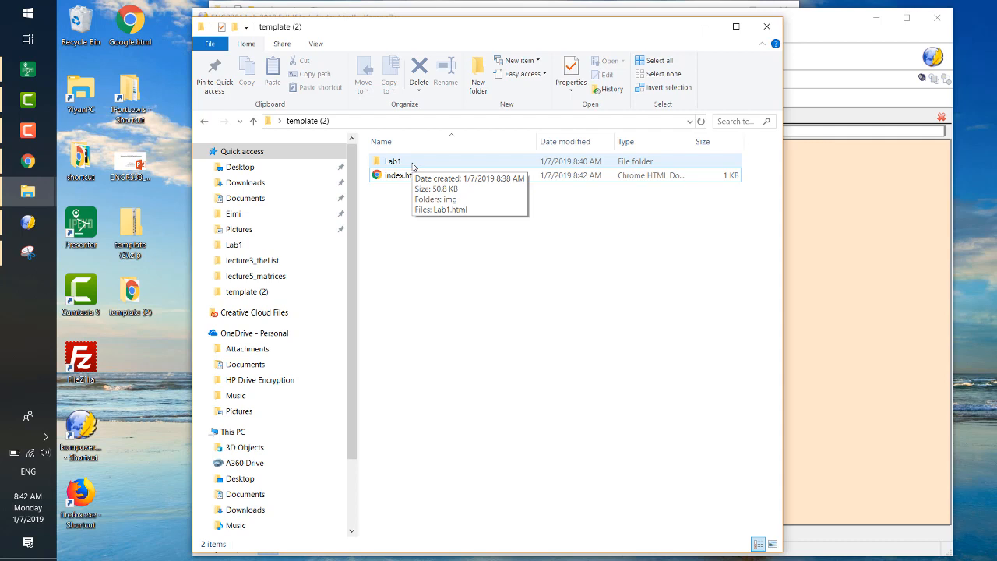
- View index.html in the browser once more and close its page
{"action": "left_click", "coordinate": [399, 179]}
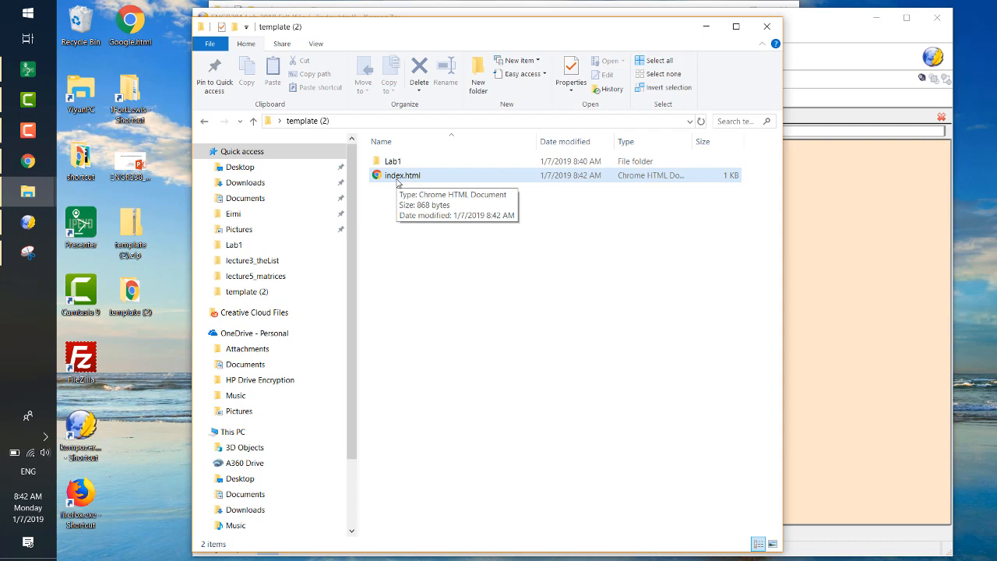
{"action": "double_click", "coordinate": [398, 176]}
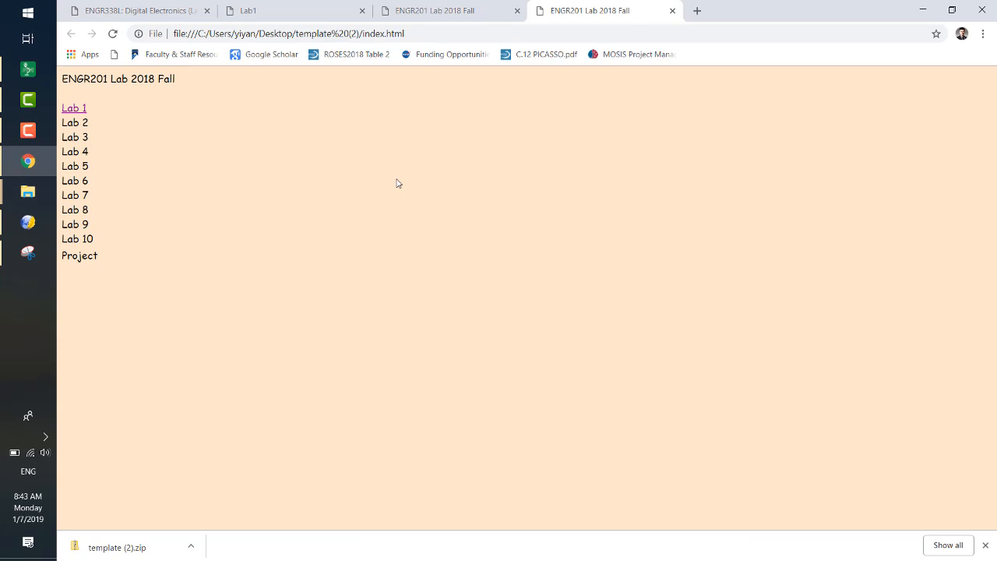
{"action": "left_click", "coordinate": [673, 10]}
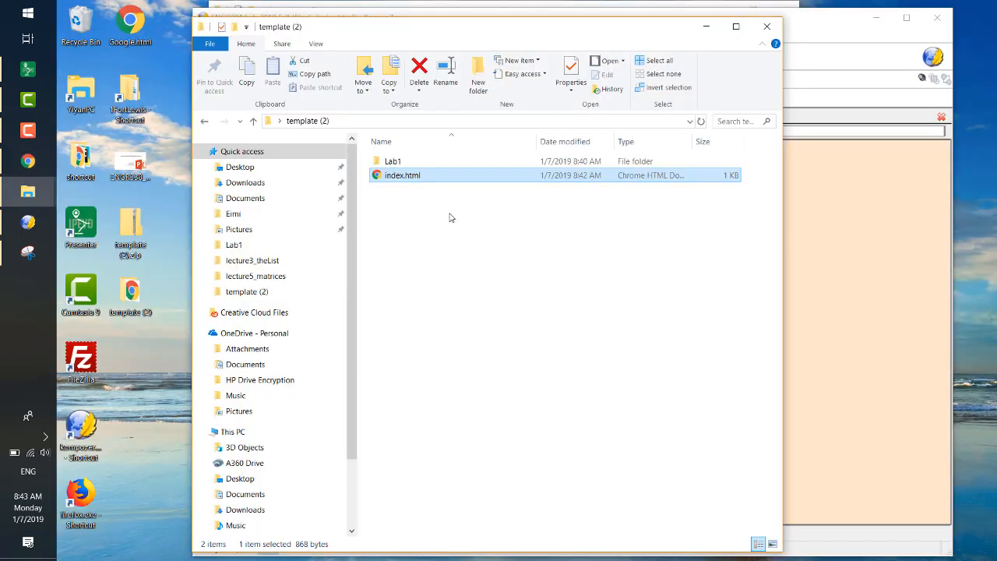
- Return to KompoZer, close the index page and open Lab1.html from the Lab1 folder
{"action": "left_click", "coordinate": [814, 226]}
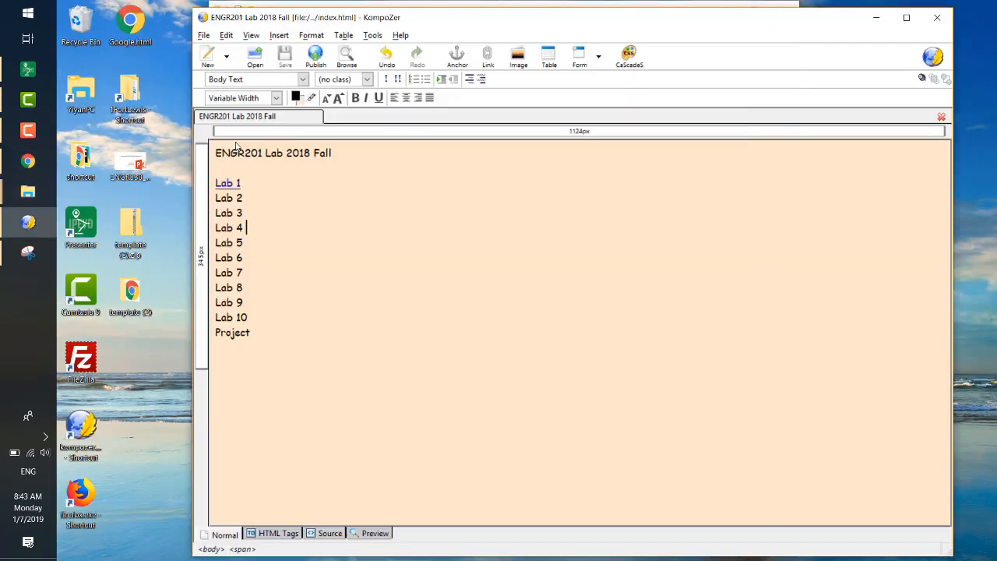
{"action": "right_click", "coordinate": [266, 119]}
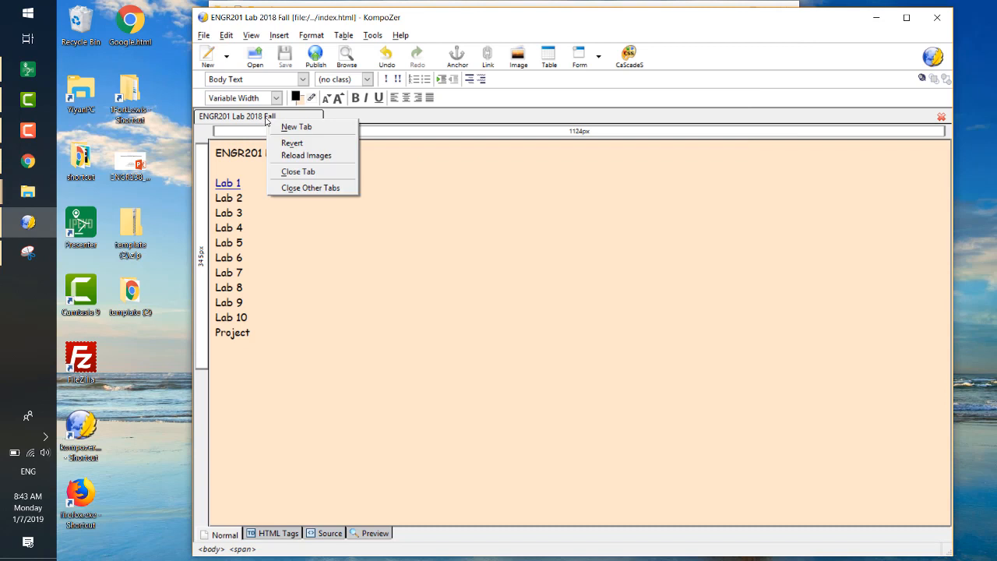
{"action": "left_click", "coordinate": [291, 171]}
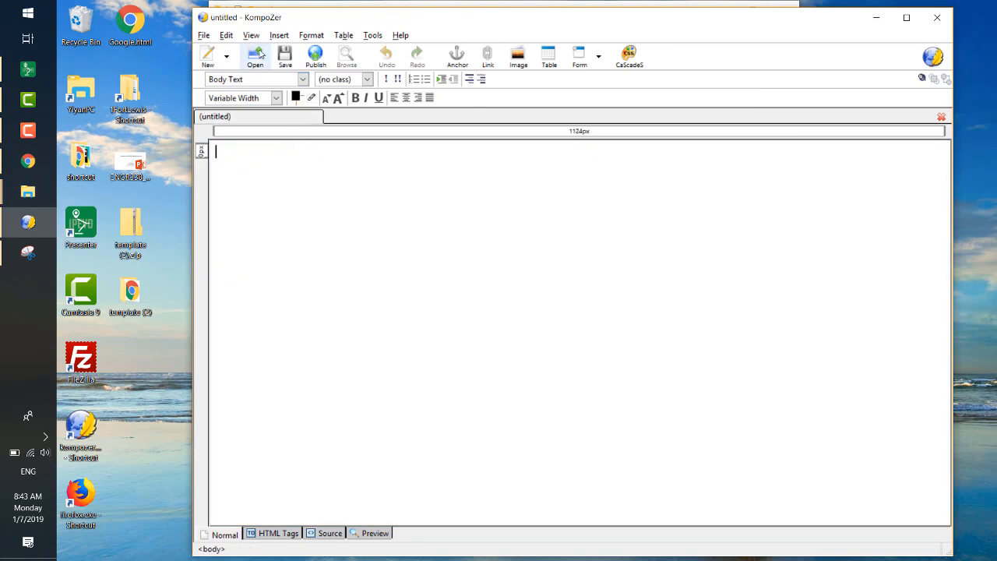
{"action": "left_click", "coordinate": [255, 55]}
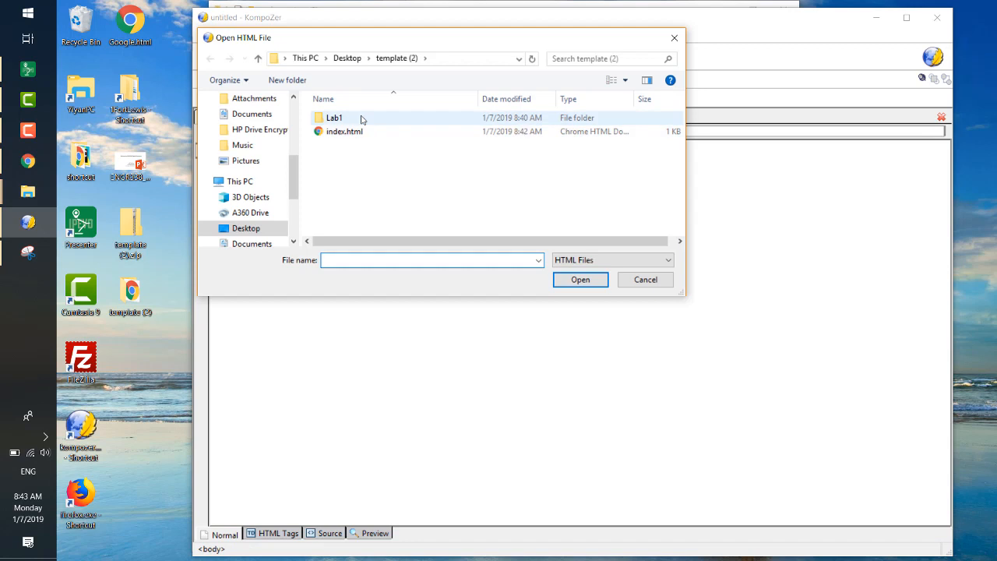
{"action": "double_click", "coordinate": [363, 118]}
{"action": "double_click", "coordinate": [356, 131]}
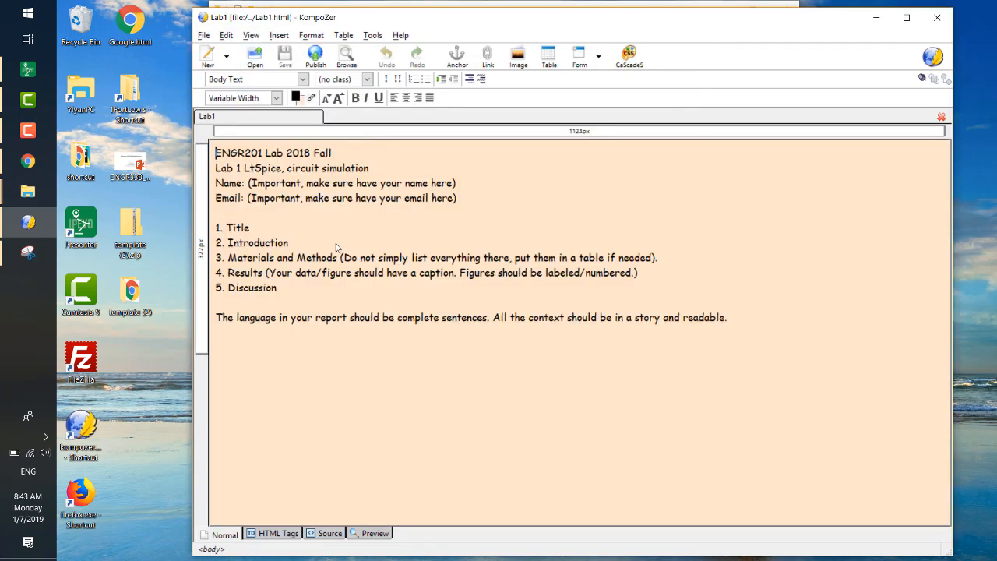
- Start inserting an image below the last paragraph of the Lab1 page and check the folder path of f1.jpg in File Explorer
{"action": "left_click", "coordinate": [260, 340]}
{"action": "left_click", "coordinate": [519, 59]}
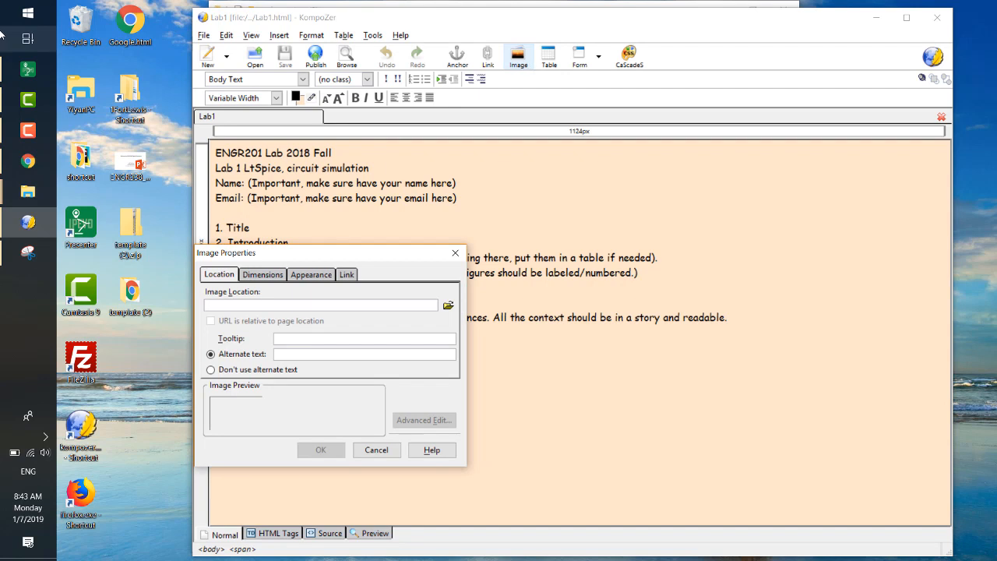
{"action": "left_click", "coordinate": [51, 202]}
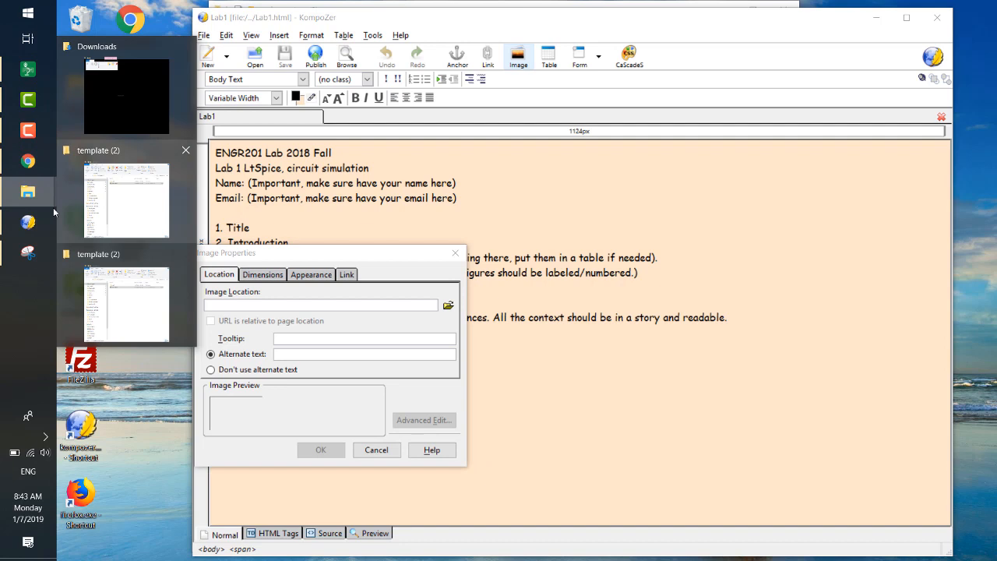
{"action": "left_click", "coordinate": [118, 200]}
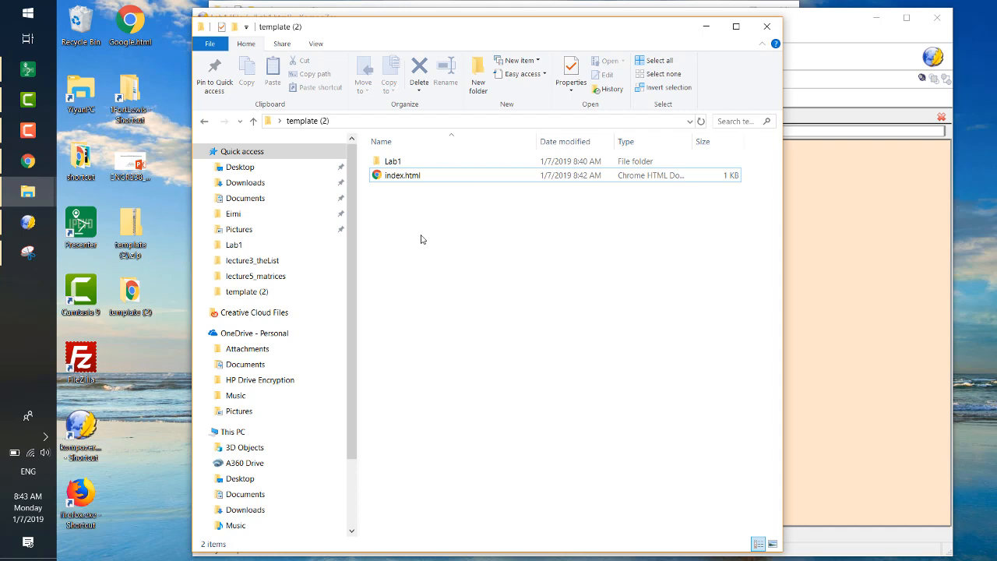
{"action": "double_click", "coordinate": [413, 162]}
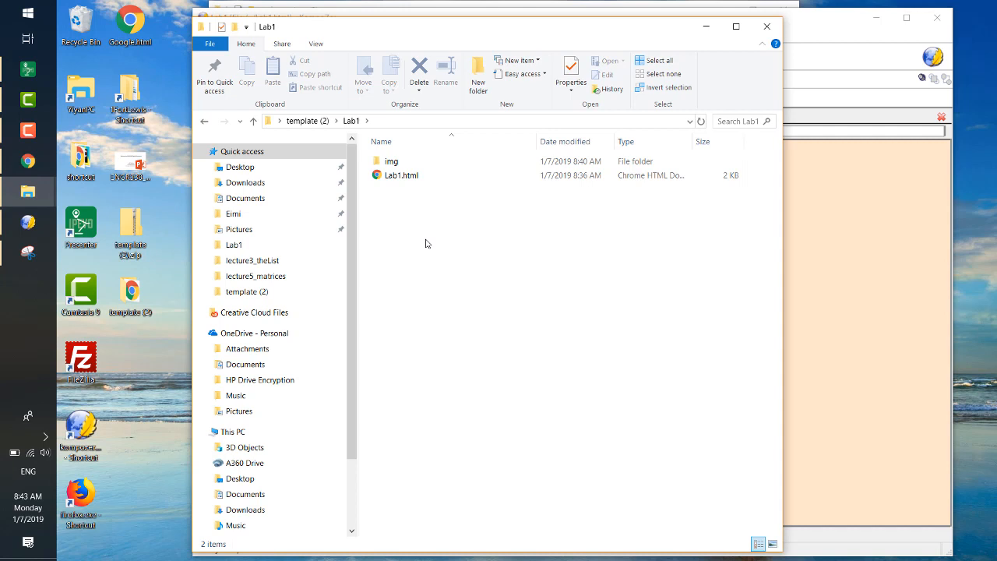
{"action": "double_click", "coordinate": [429, 161]}
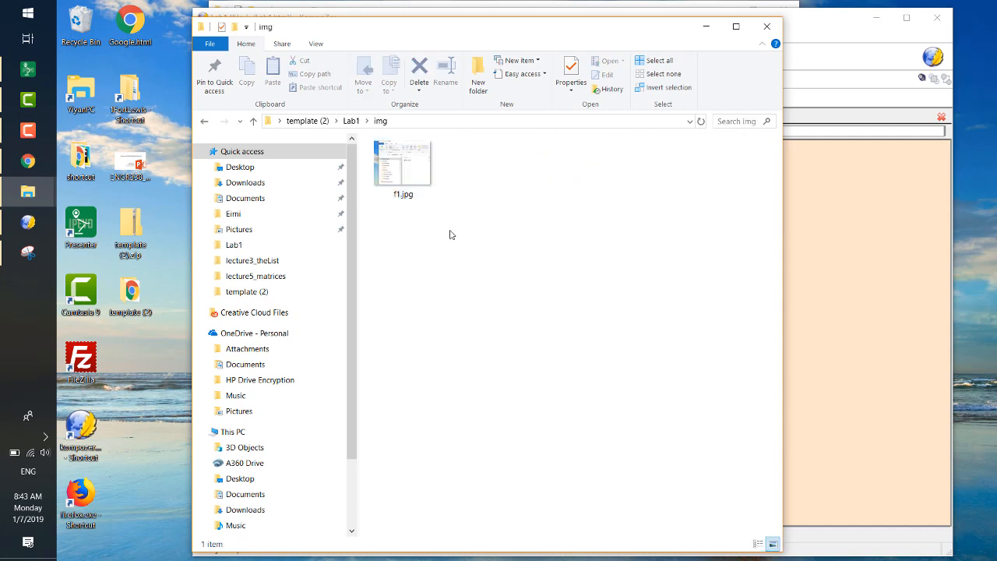
{"action": "left_click", "coordinate": [464, 123]}
{"action": "left_click", "coordinate": [455, 122]}
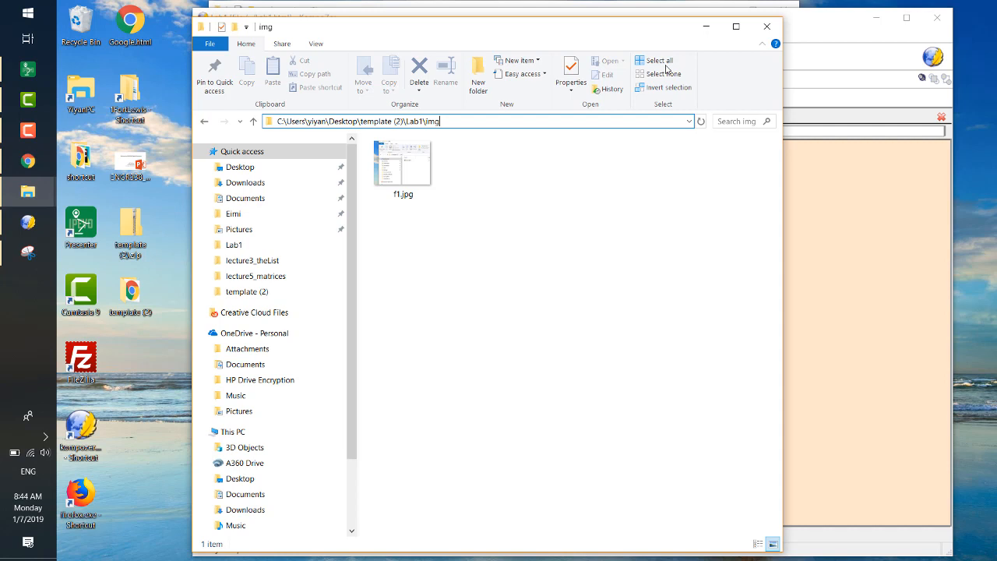
{"action": "left_click", "coordinate": [708, 28]}
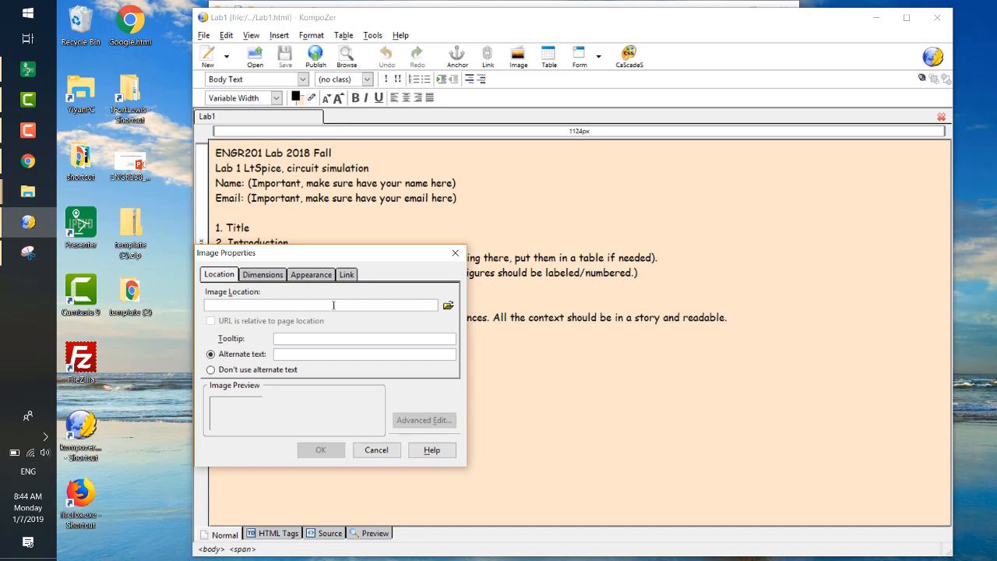
- Try Lab1/img/f1.jpg as the page-relative location of the image
{"action": "type", "text": "Lab1/"}
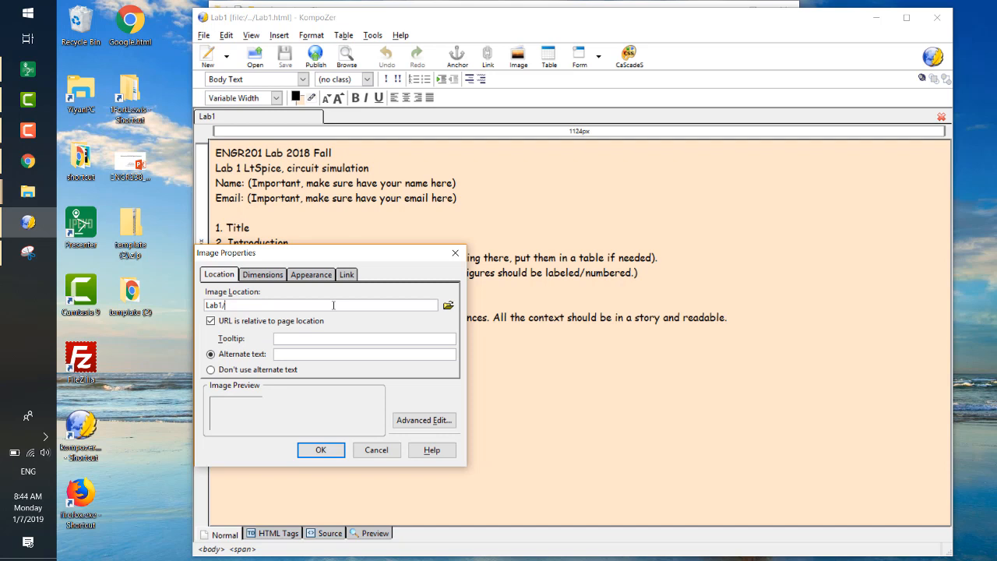
{"action": "type", "text": "img/f1.jpg"}
{"action": "key", "text": "BackSpace"}
{"action": "key", "text": "BackSpace"}
{"action": "key", "text": "BackSpace"}
{"action": "type", "text": "JPG"}
{"action": "key", "text": "BackSpace"}
{"action": "key", "text": "BackSpace"}
{"action": "key", "text": "BackSpace"}
{"action": "type", "text": "jpg"}
{"action": "key", "text": "BackSpace"}
{"action": "key", "text": "BackSpace"}
{"action": "key", "text": "BackSpace"}
{"action": "type", "text": "jpg"}
{"action": "left_click_drag", "start_coordinate": [334, 255], "coordinate": [411, 186]}
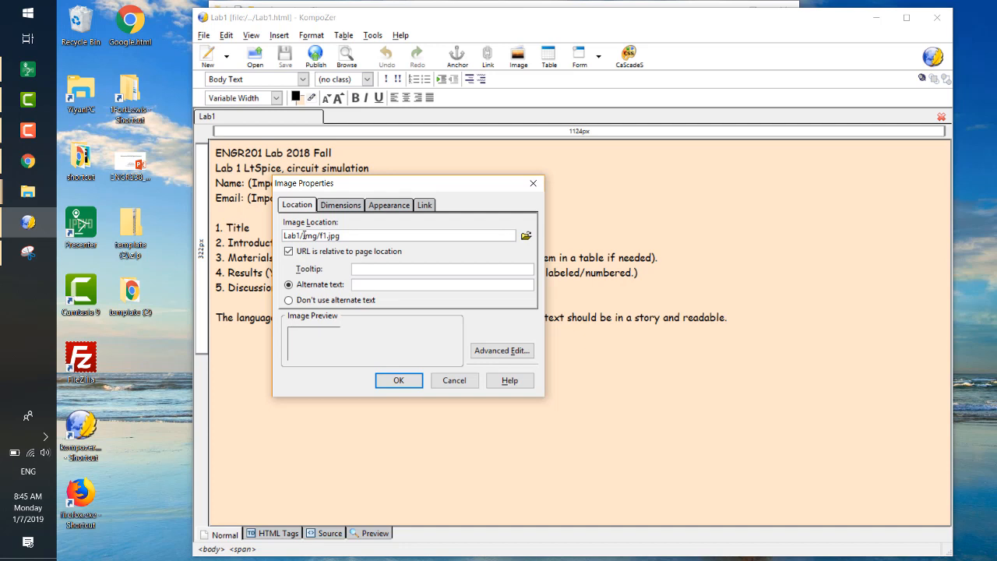
- Try to confirm the image, choose not to use alternate text, and look at the custom size option
{"action": "left_click", "coordinate": [398, 380]}
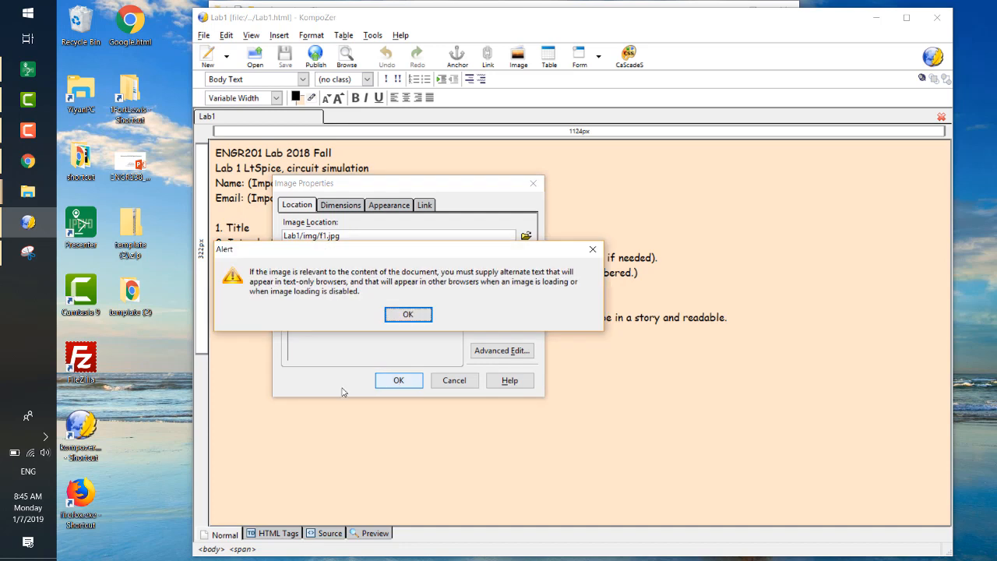
{"action": "left_click", "coordinate": [414, 313]}
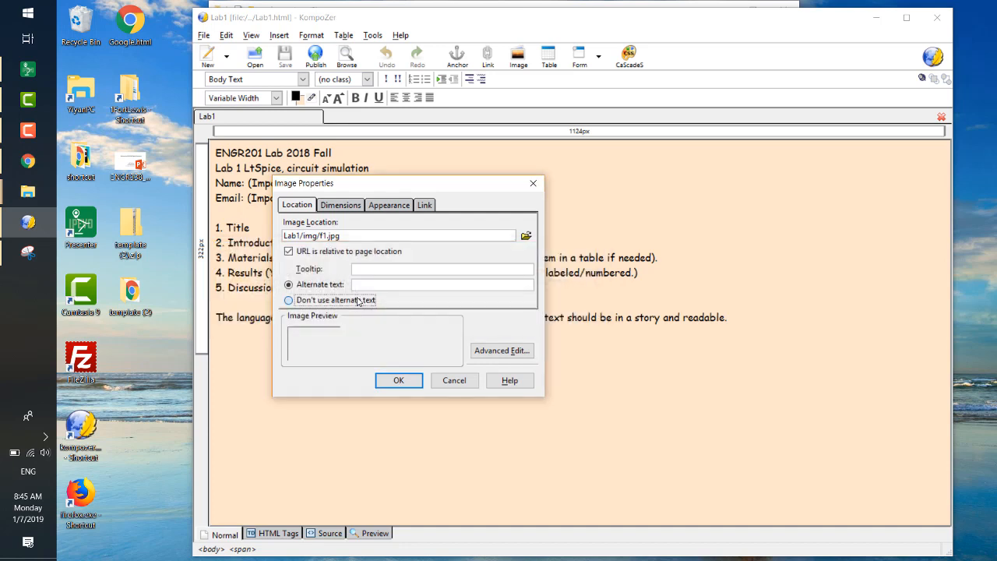
{"action": "left_click", "coordinate": [363, 300]}
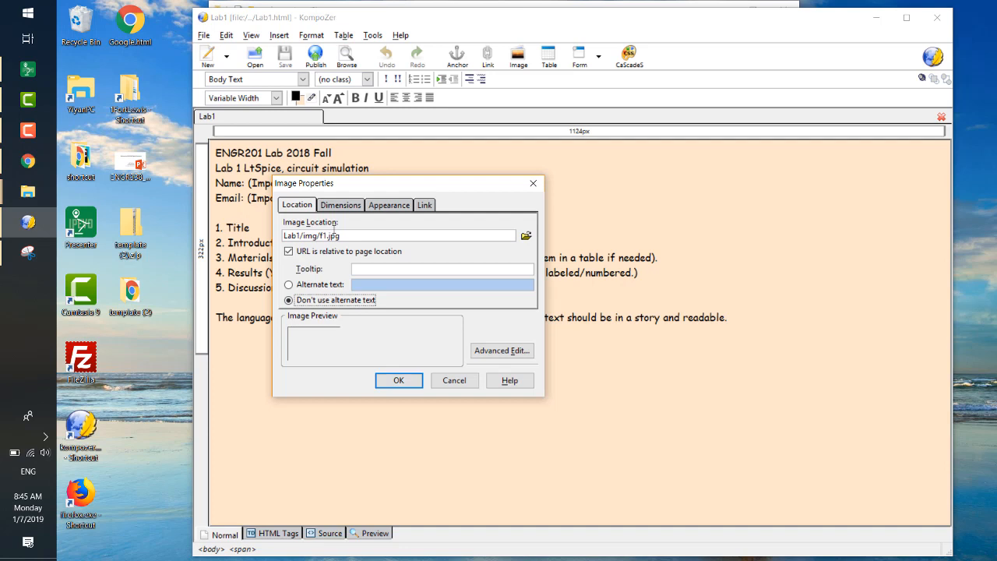
{"action": "left_click", "coordinate": [347, 207]}
{"action": "left_click", "coordinate": [315, 241]}
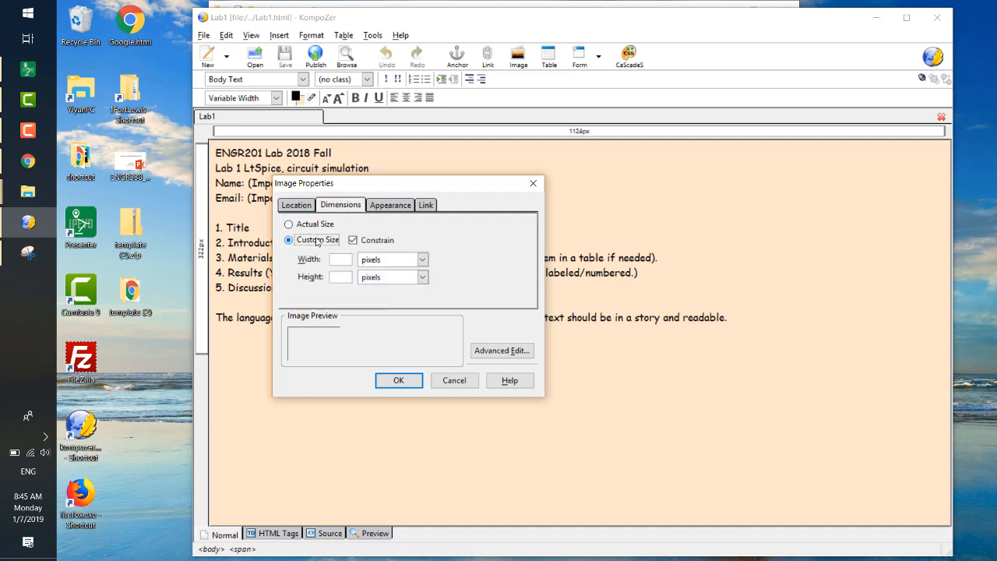
{"action": "left_click", "coordinate": [299, 208]}
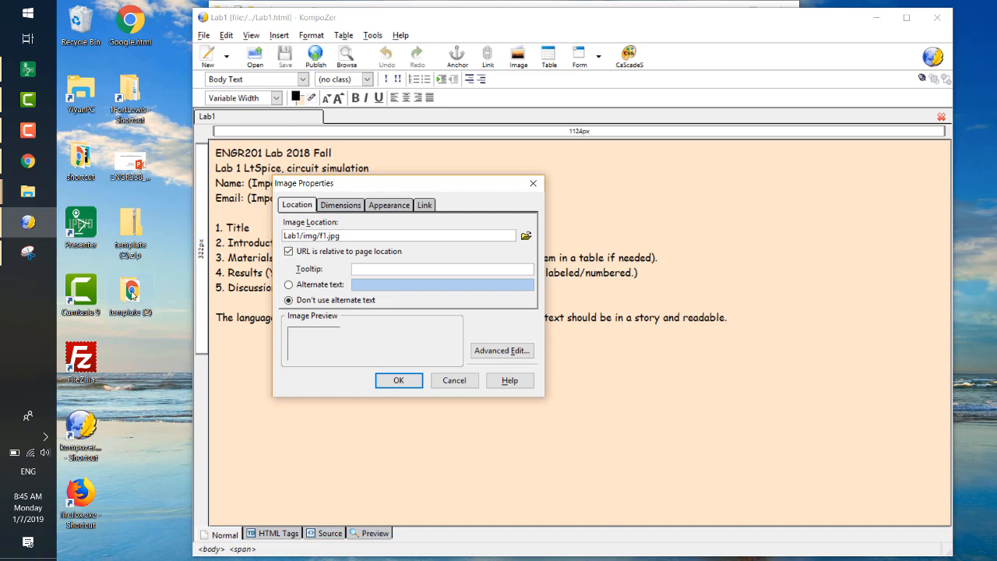
- Check the contents of the Lab1 folder in File Explorer and cancel the image insertion
{"action": "key", "text": "alt+Tab"}
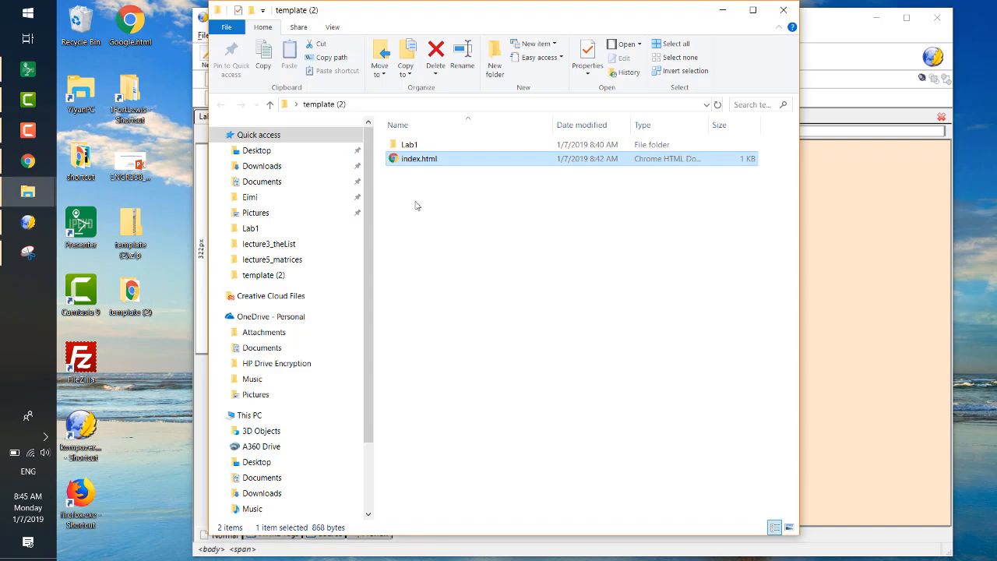
{"action": "double_click", "coordinate": [427, 146]}
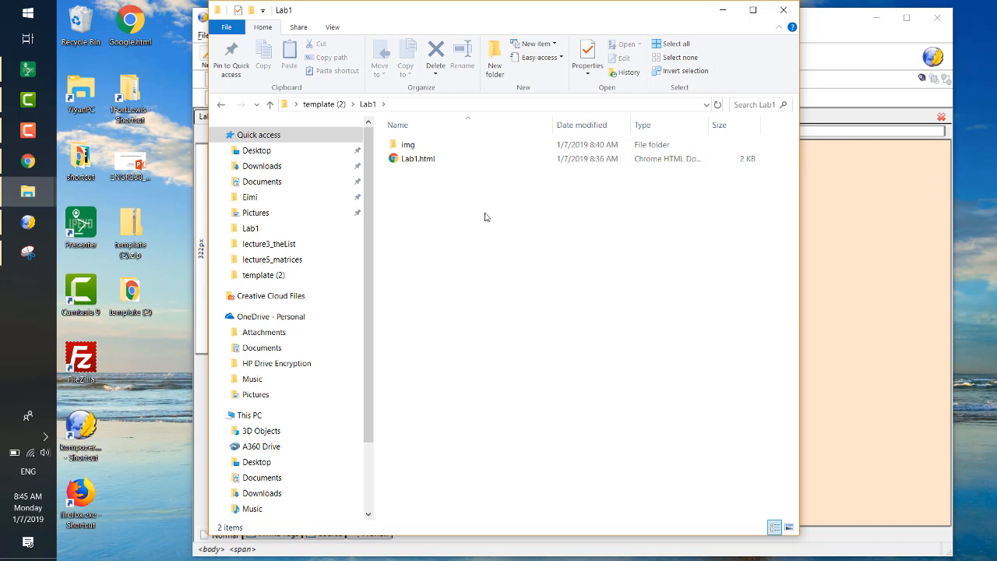
{"action": "left_click", "coordinate": [862, 29]}
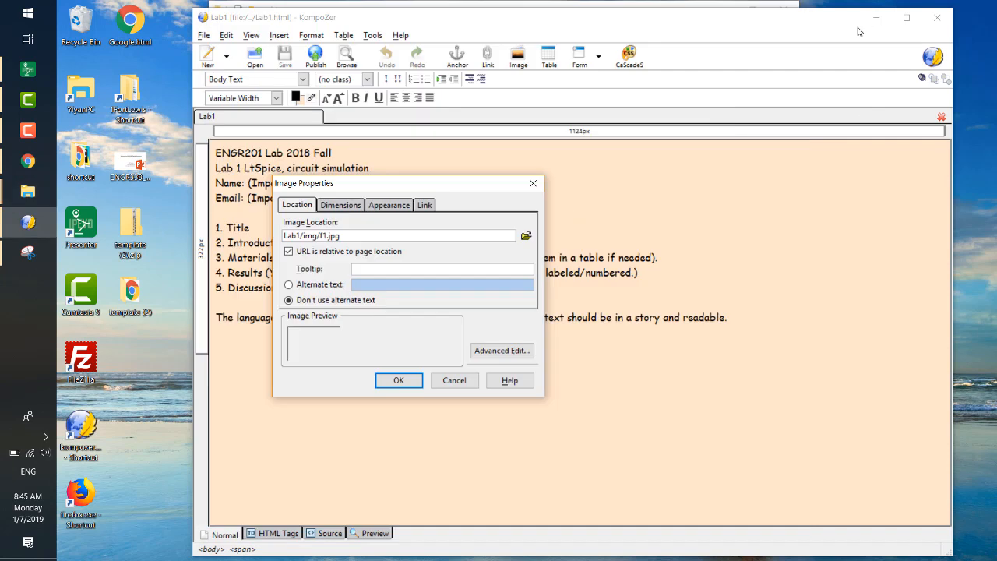
{"action": "left_click", "coordinate": [532, 182]}
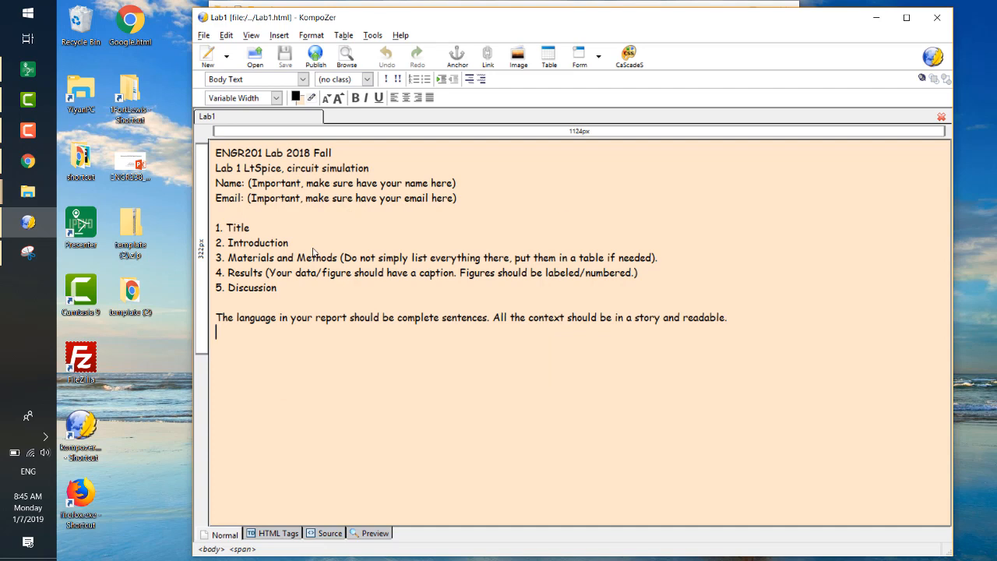
- Check in File Explorer where the img folder with f1.jpg sits relative to Lab1.html, and return to KompoZer
{"action": "left_click", "coordinate": [27, 191]}
{"action": "left_click", "coordinate": [140, 196]}
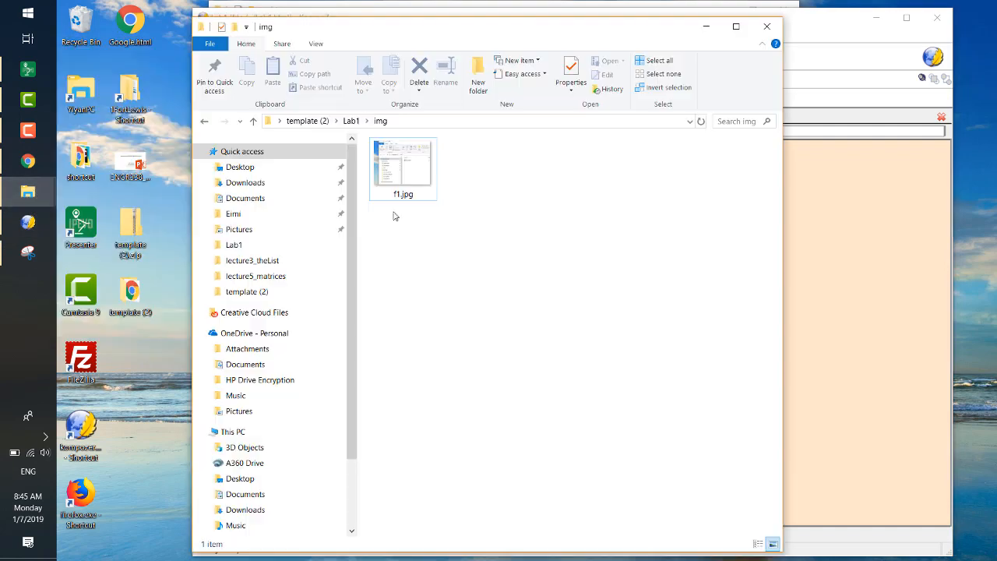
{"action": "left_click", "coordinate": [426, 253]}
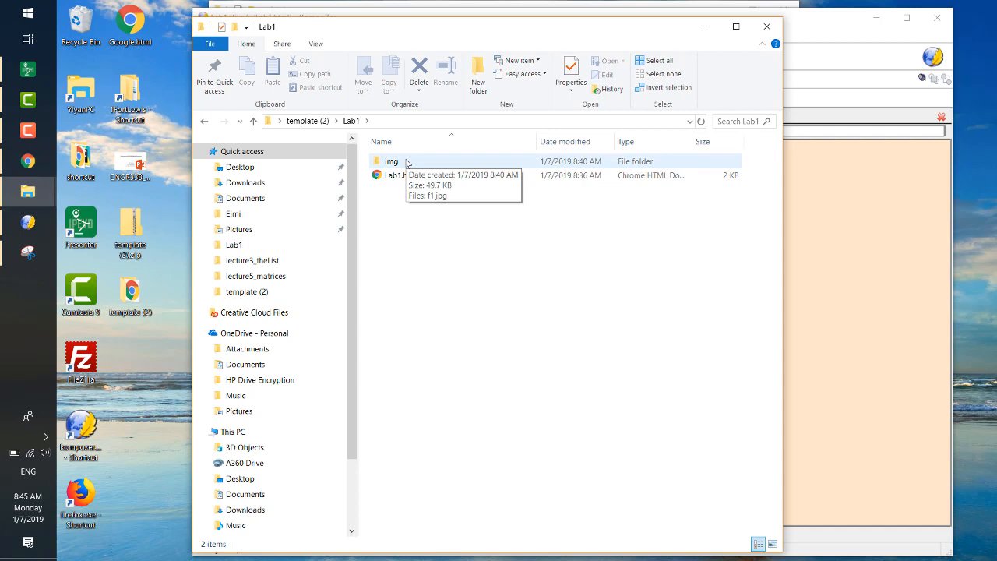
{"action": "left_click", "coordinate": [811, 216]}
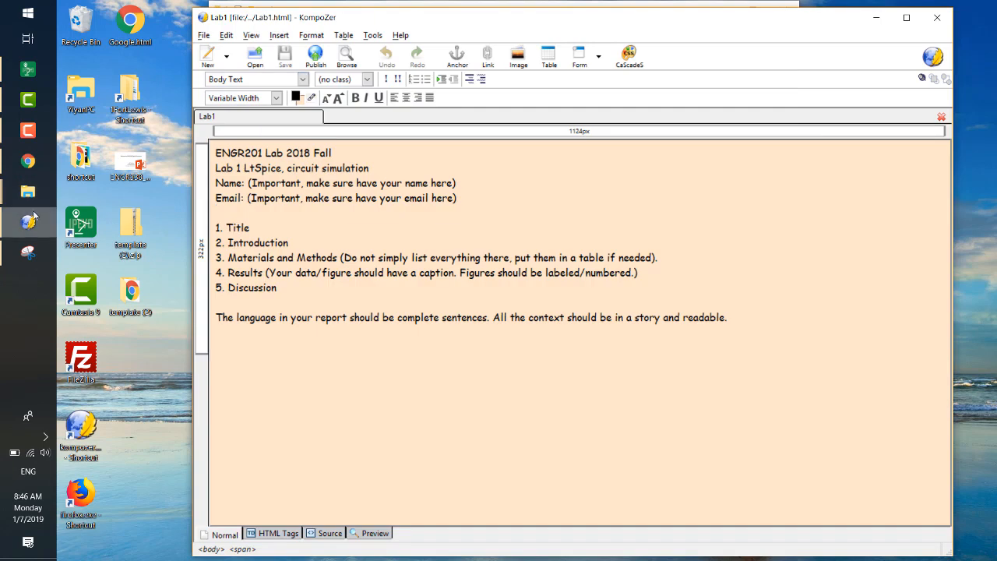
- Insert the image img/f1.jpg without alternate text below the last paragraph of the Lab1 page and save the page
{"action": "left_click", "coordinate": [280, 333]}
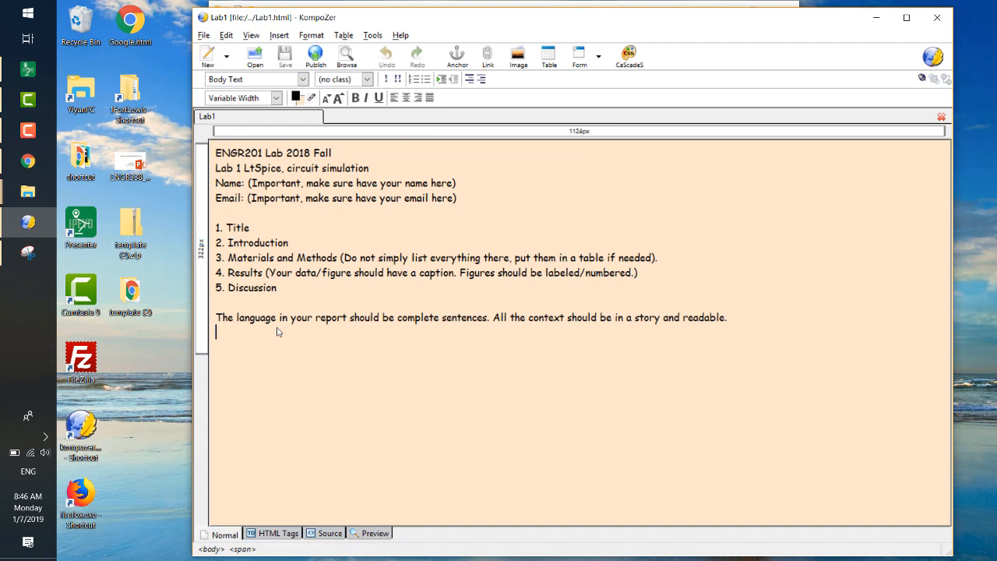
{"action": "left_click", "coordinate": [519, 56]}
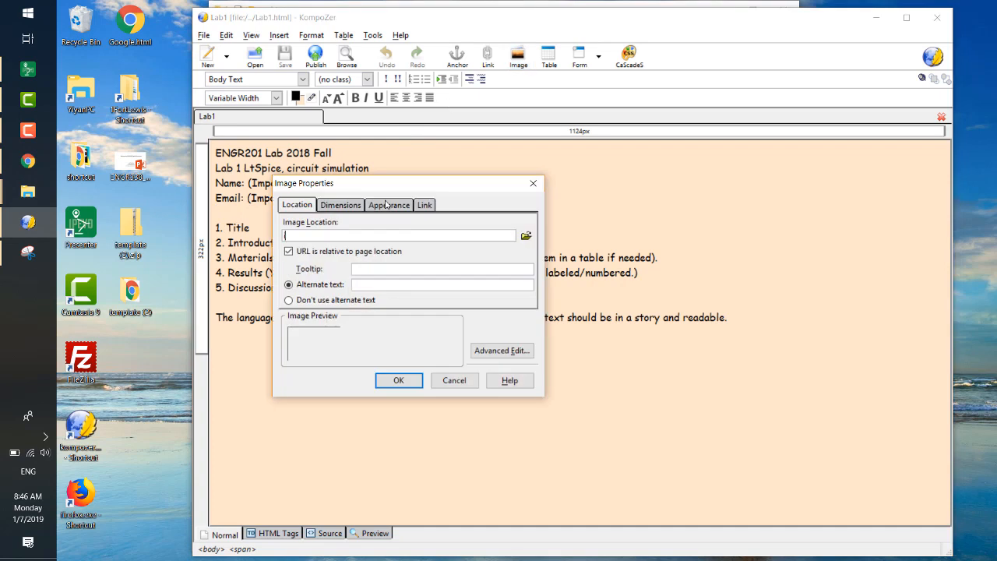
{"action": "type", "text": "img/f1.jpg"}
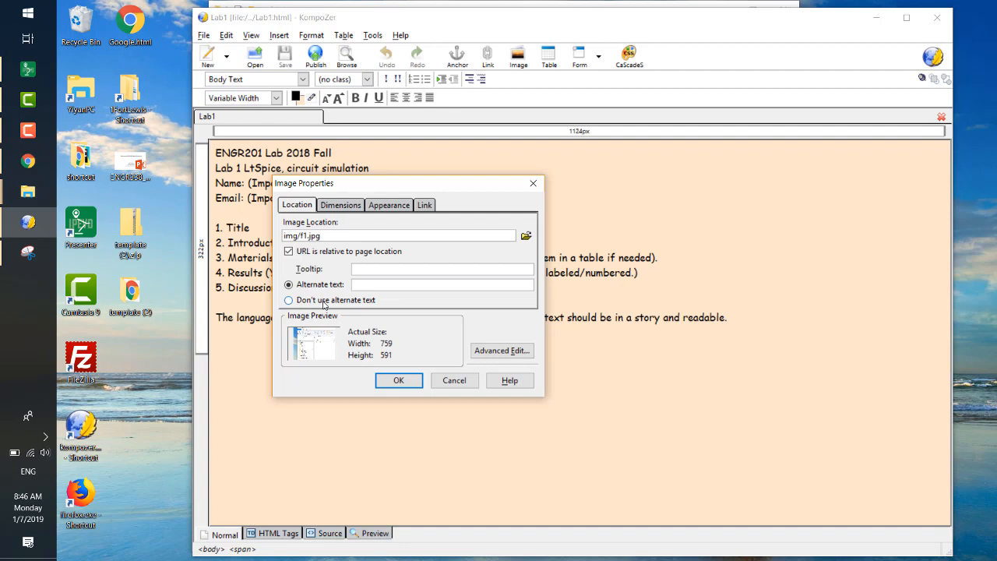
{"action": "left_click", "coordinate": [324, 302]}
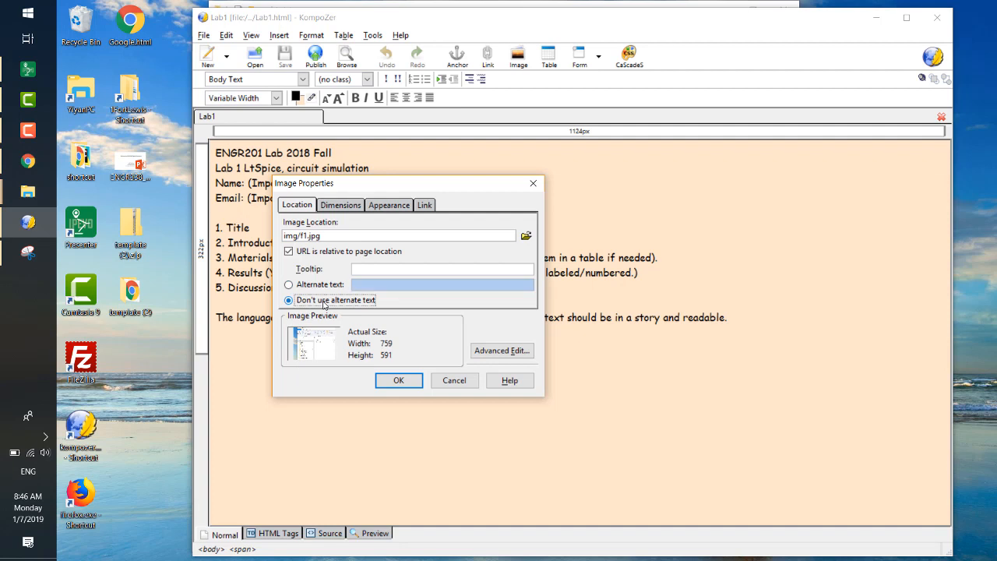
{"action": "left_click", "coordinate": [399, 380]}
{"action": "scroll", "coordinate": [702, 342], "scroll_direction": "down", "scroll_amount": 3}
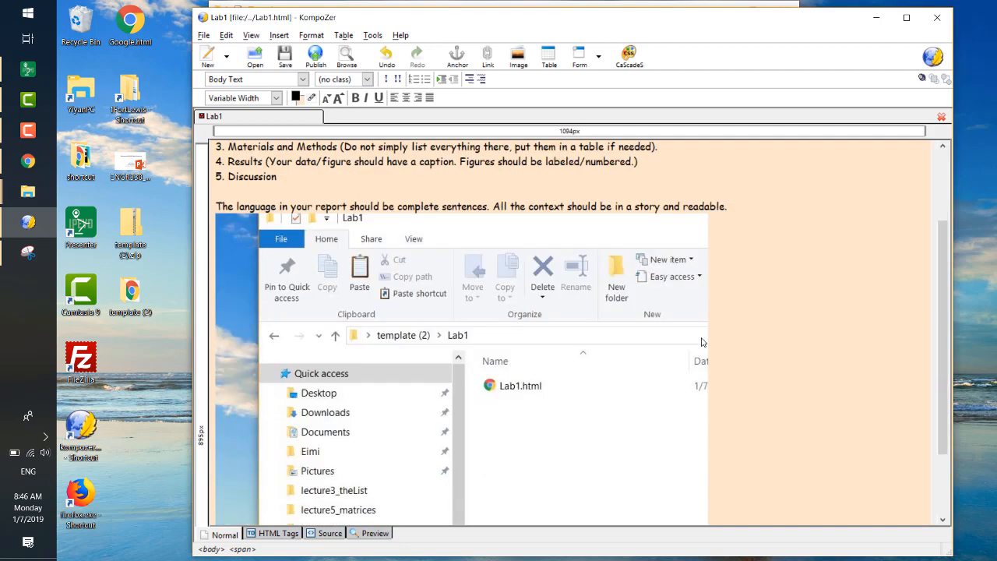
{"action": "scroll", "coordinate": [702, 342], "scroll_direction": "down", "scroll_amount": 3}
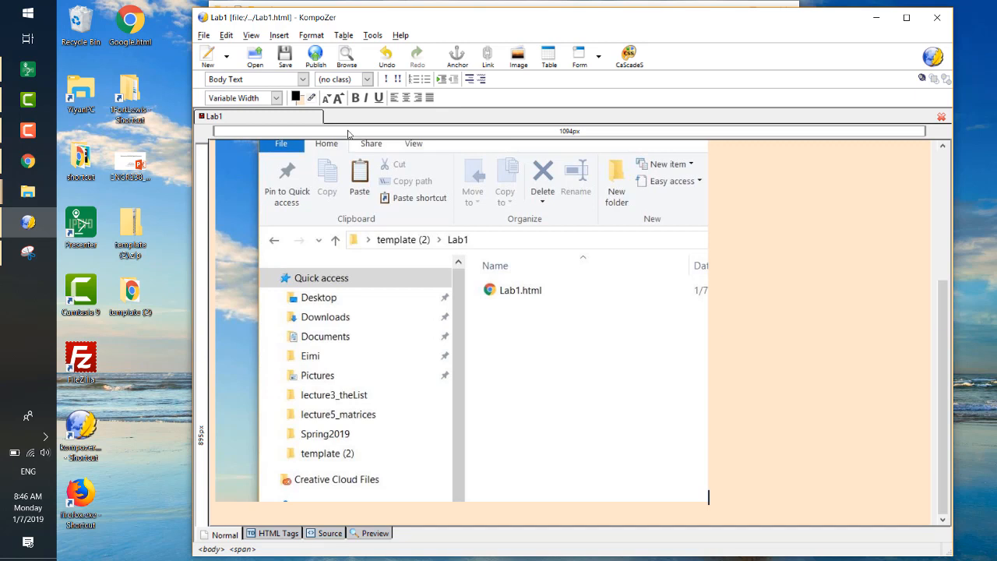
{"action": "left_click", "coordinate": [285, 56]}
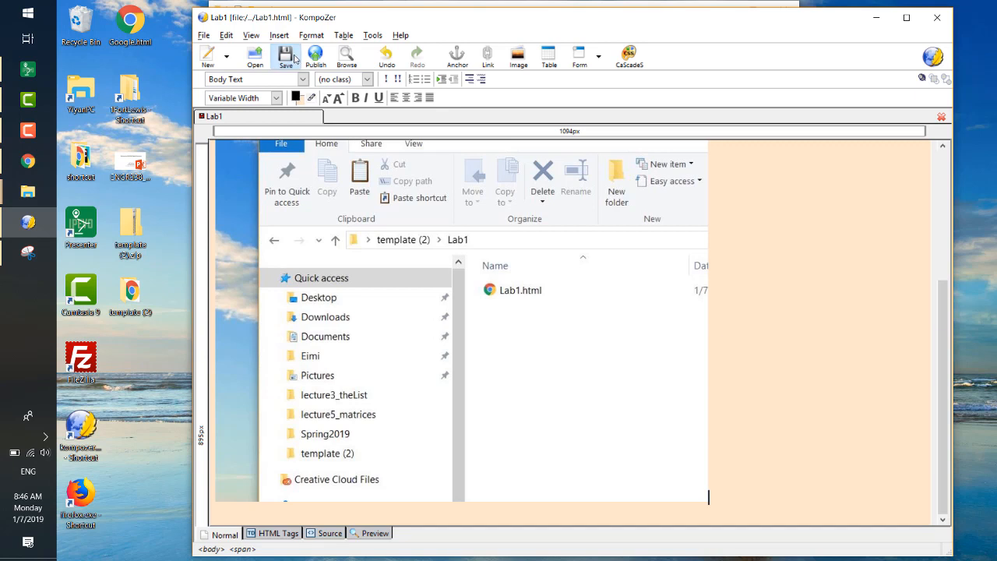
- Open index.html from the template (2) folder in the browser, follow its Lab 1 link to check the inserted figure, and close the page
{"action": "left_click", "coordinate": [877, 19]}
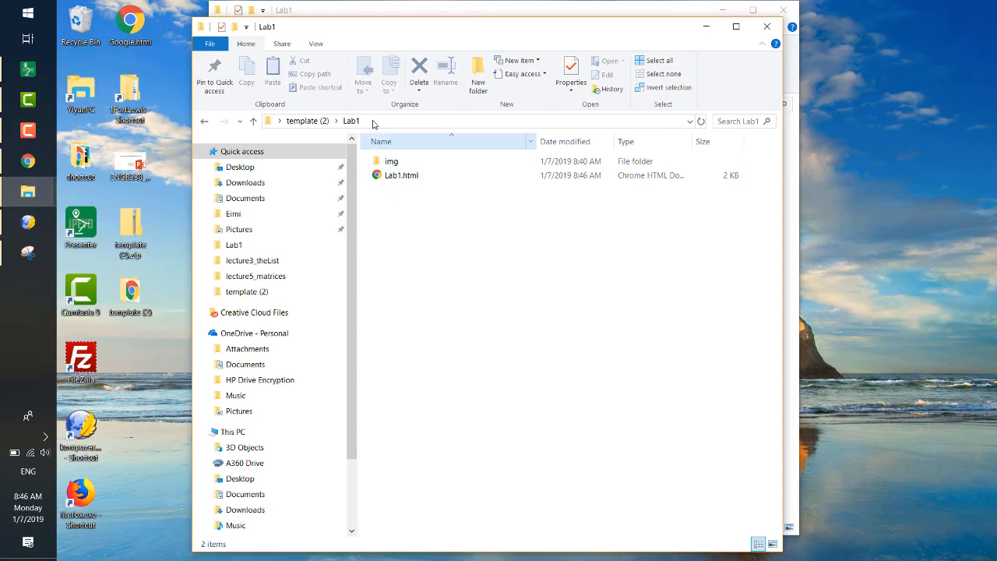
{"action": "left_click", "coordinate": [308, 121]}
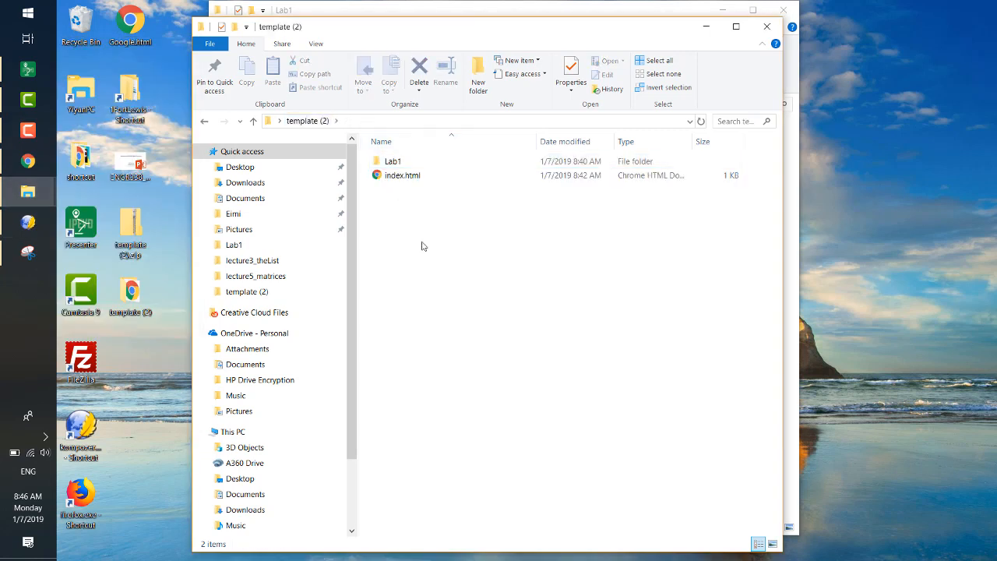
{"action": "left_click", "coordinate": [418, 179]}
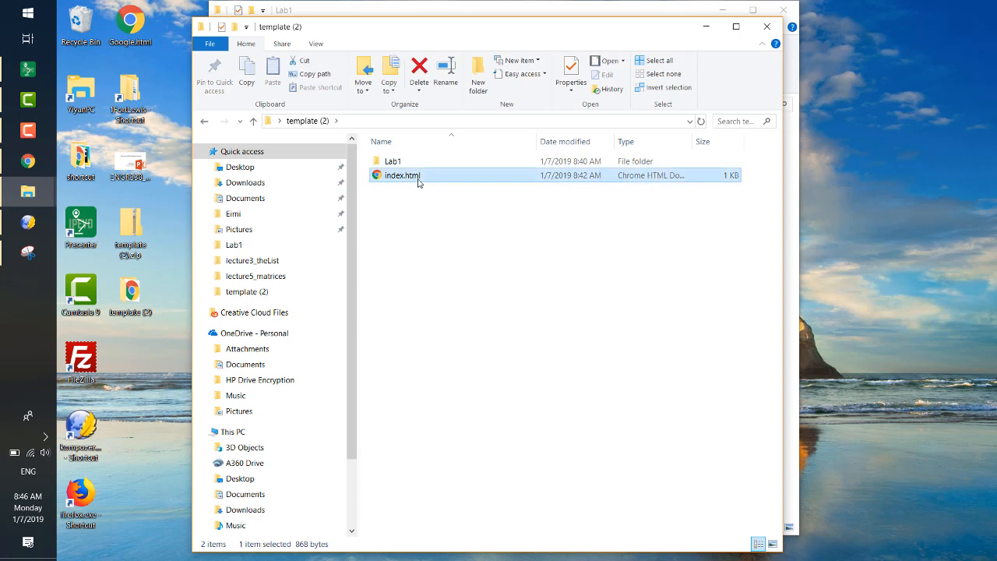
{"action": "double_click", "coordinate": [419, 178]}
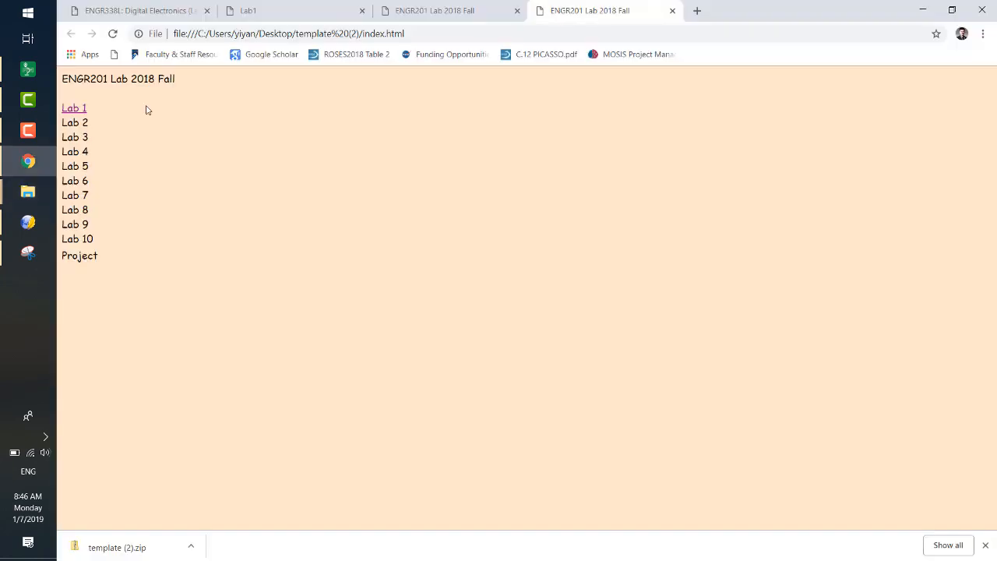
{"action": "left_click", "coordinate": [114, 37]}
{"action": "left_click", "coordinate": [75, 111]}
{"action": "scroll", "coordinate": [193, 168], "scroll_direction": "down", "scroll_amount": 2}
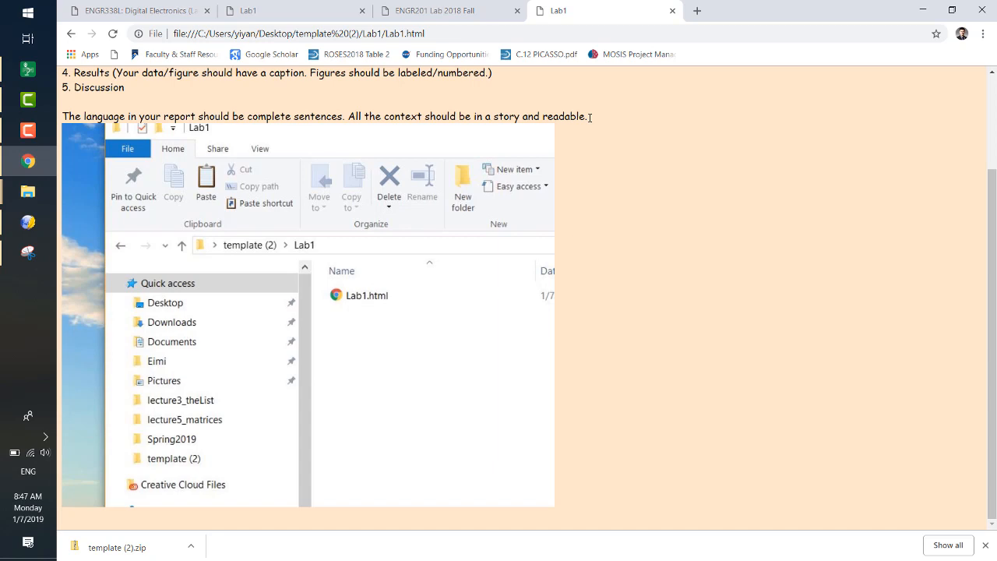
{"action": "left_click", "coordinate": [672, 11]}
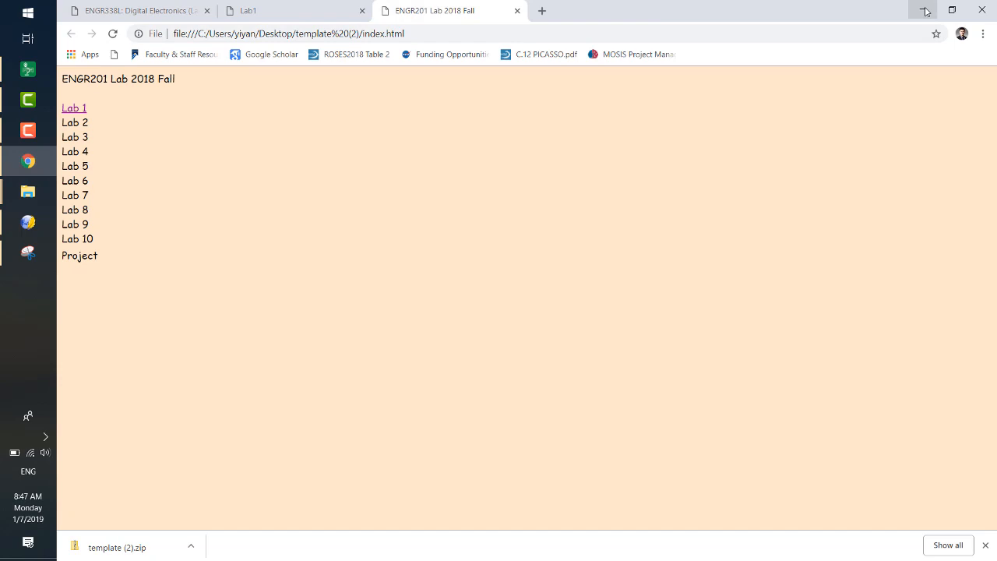
- Review the FileZilla and HTML template notes on the ENGR 338 course page in Chrome, and return to the desktop
{"action": "left_click", "coordinate": [926, 11]}
{"action": "left_click", "coordinate": [711, 20]}
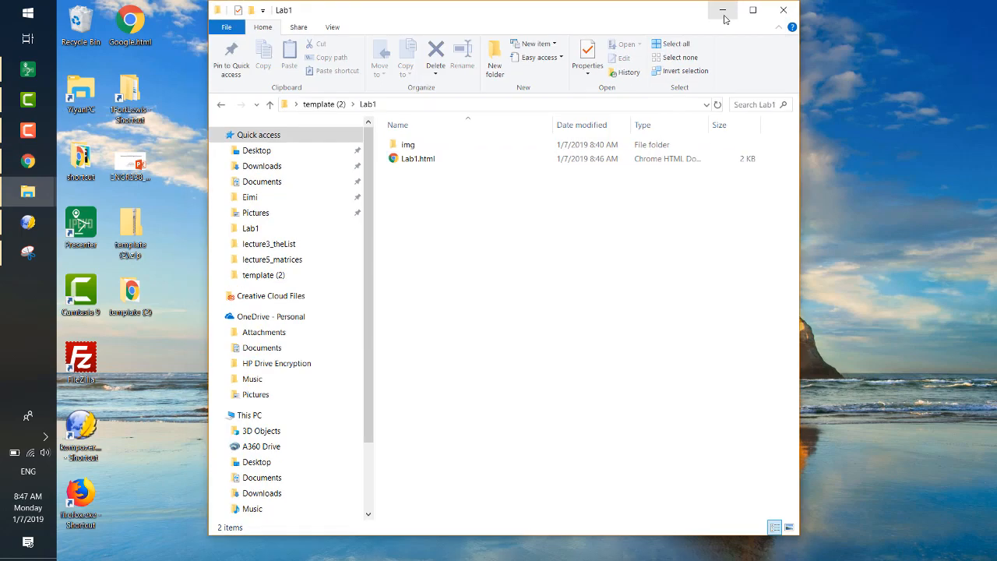
{"action": "left_click", "coordinate": [723, 11]}
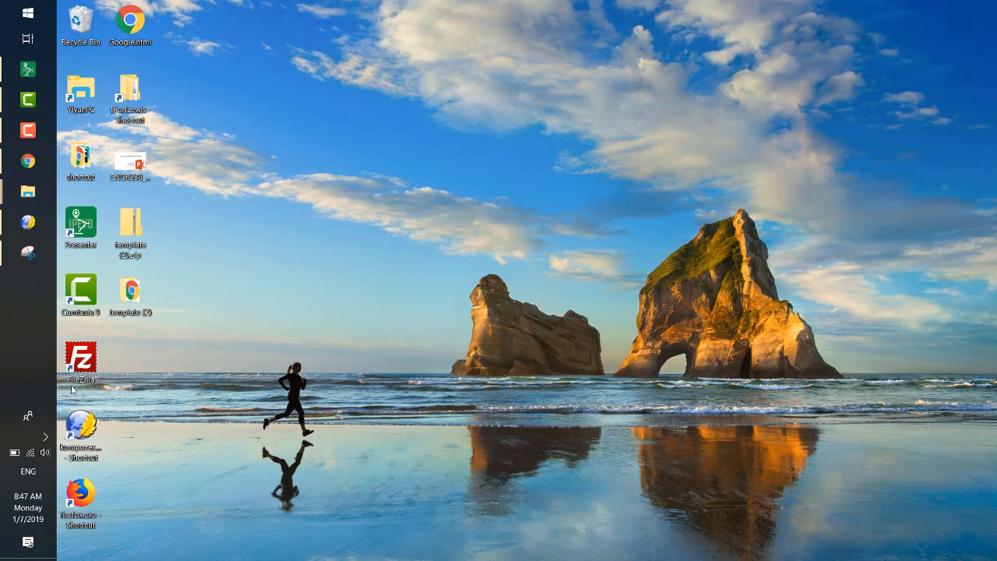
{"action": "left_click", "coordinate": [28, 161]}
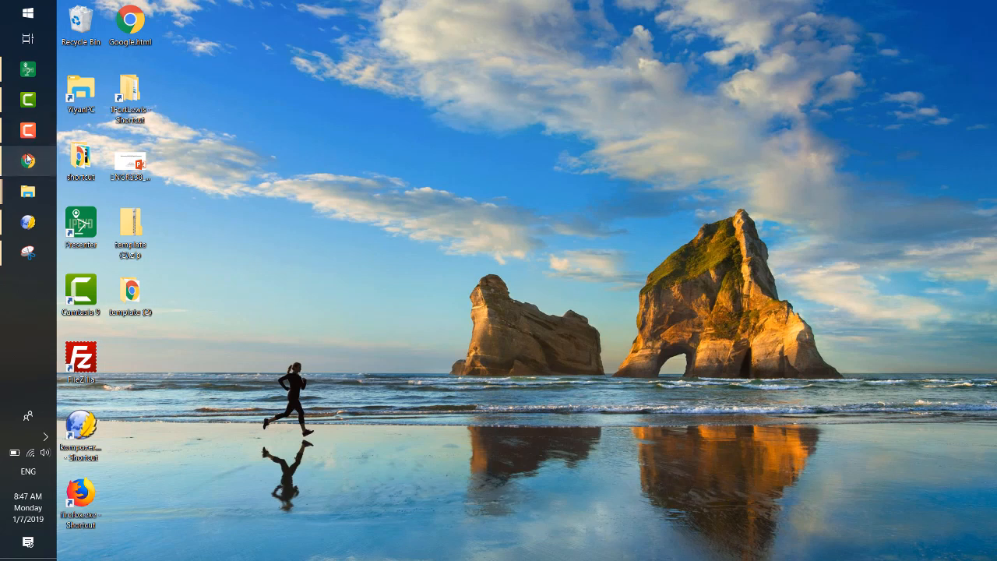
{"action": "left_click", "coordinate": [228, 6]}
{"action": "left_click", "coordinate": [136, 10]}
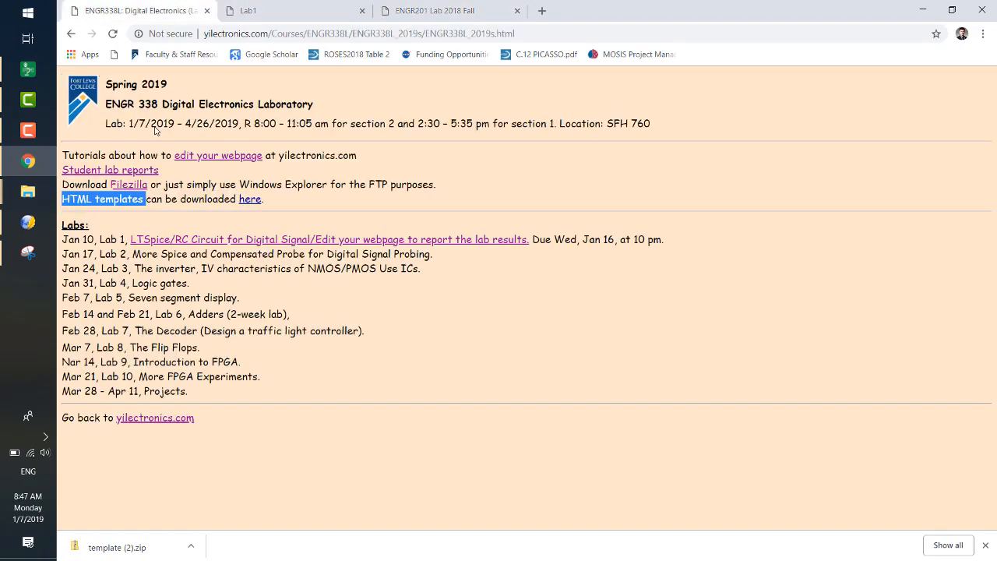
{"action": "left_click", "coordinate": [148, 197]}
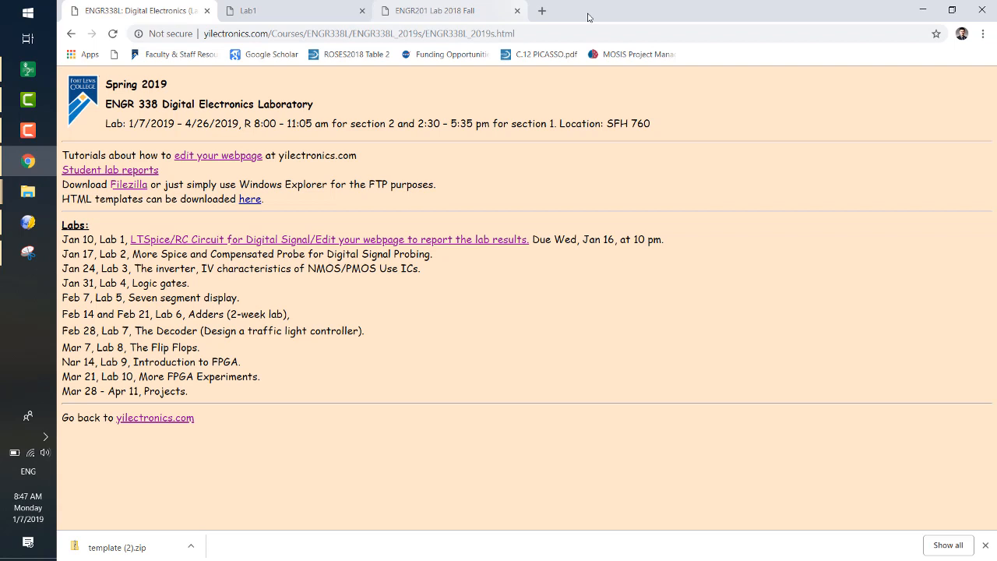
{"action": "key", "text": "super+d"}
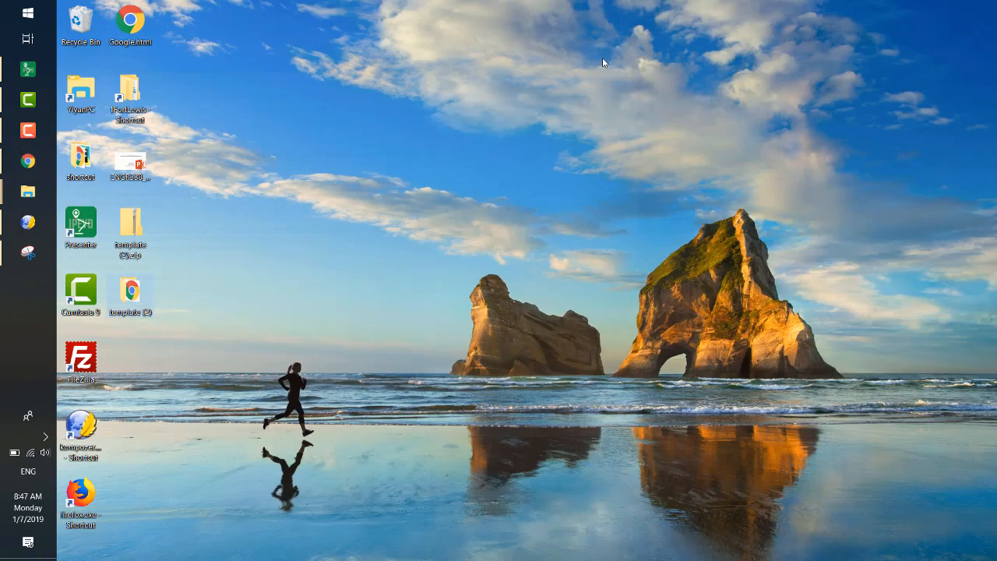
- Launch FileZilla from the desktop and bring its off-screen window fully into view beside the desktop shortcuts
{"action": "double_click", "coordinate": [81, 364]}
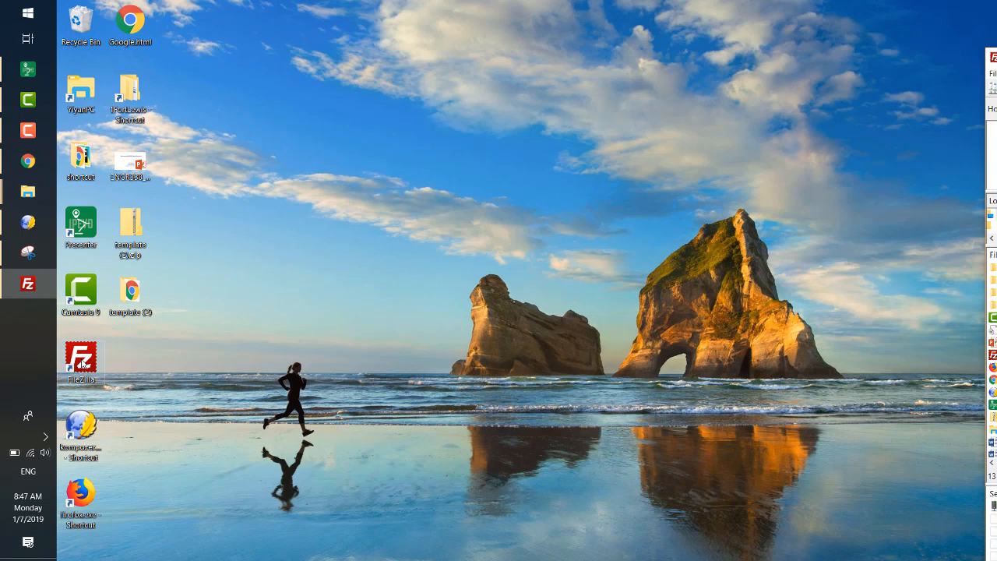
{"action": "left_click_drag", "start_coordinate": [82, 364], "coordinate": [624, 230]}
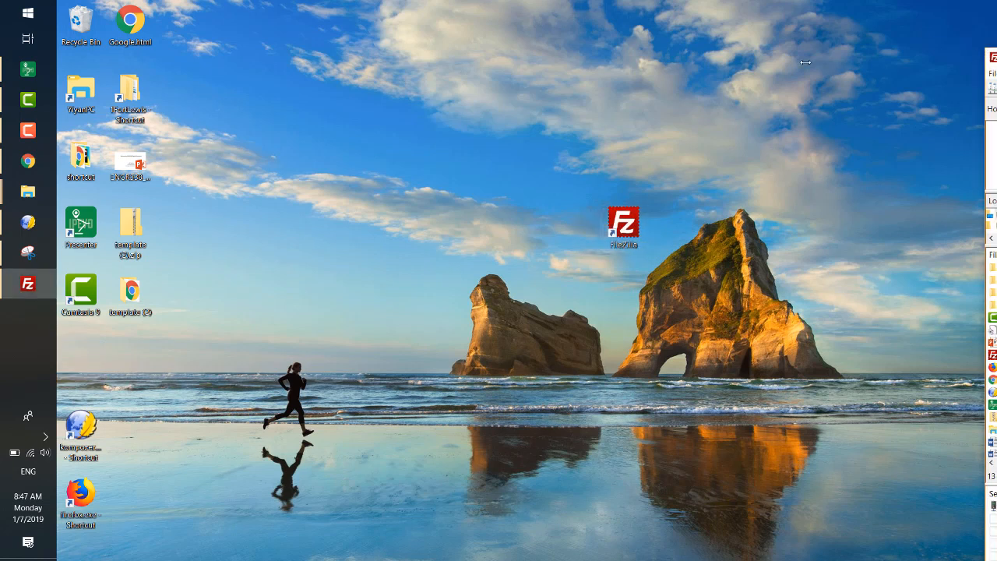
{"action": "left_click_drag", "start_coordinate": [989, 58], "coordinate": [877, 57]}
{"action": "left_click_drag", "start_coordinate": [952, 60], "coordinate": [203, 14]}
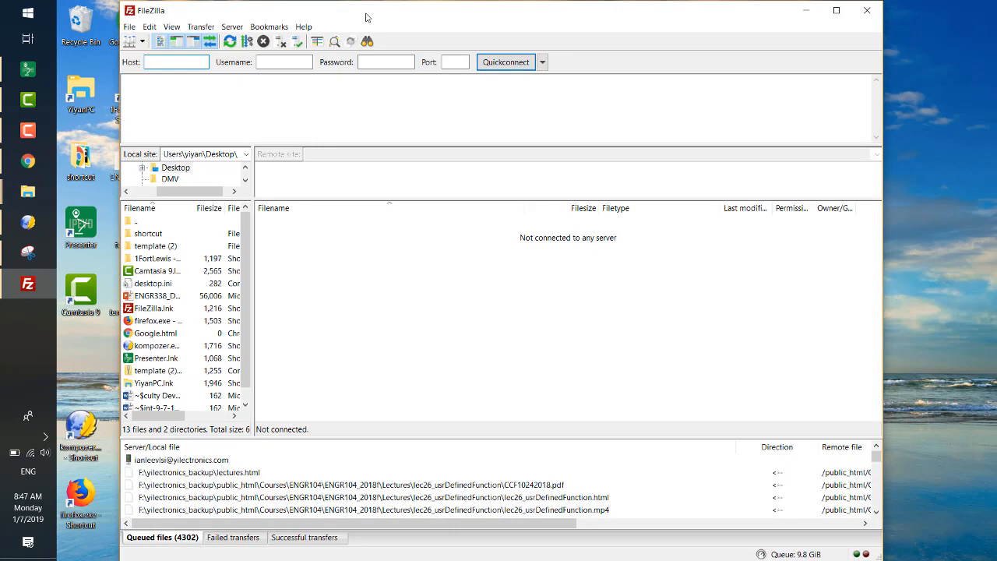
{"action": "left_click_drag", "start_coordinate": [388, 17], "coordinate": [505, 23]}
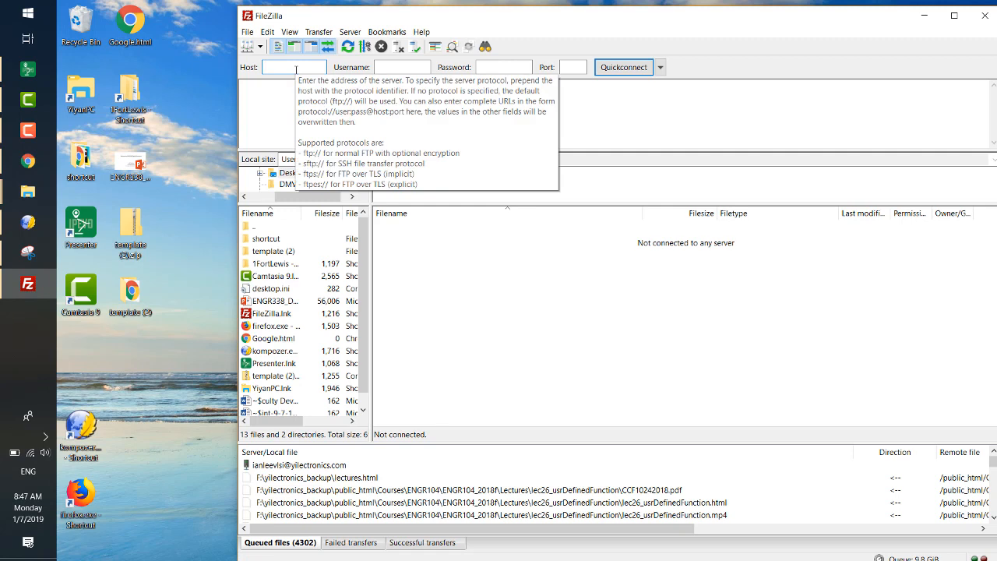
- Connect to the host yilectronics.com, entering the FTP account's username and password
{"action": "type", "text": "yilectronics.com"}
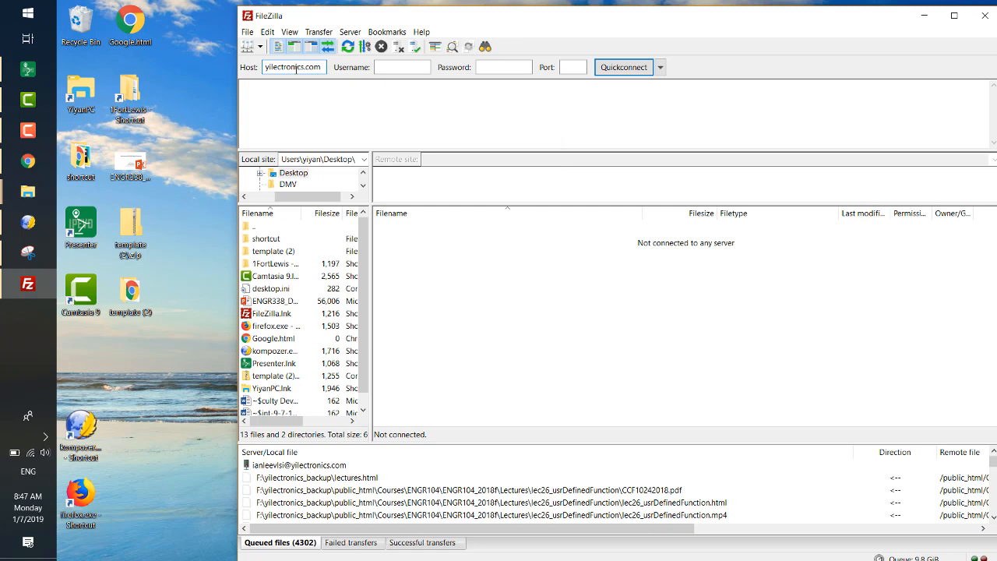
{"action": "left_click", "coordinate": [399, 70]}
{"action": "type", "text": "anleevlsi"}
{"action": "key", "text": "Tab"}
{"action": "type", "text": "*********"}
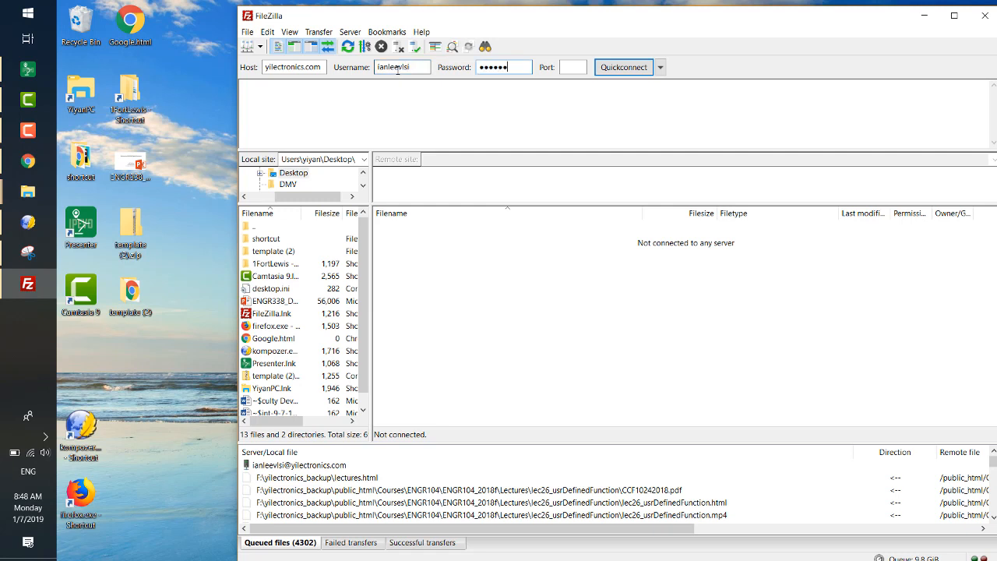
{"action": "type", "text": "*"}
{"action": "key", "text": "Return"}
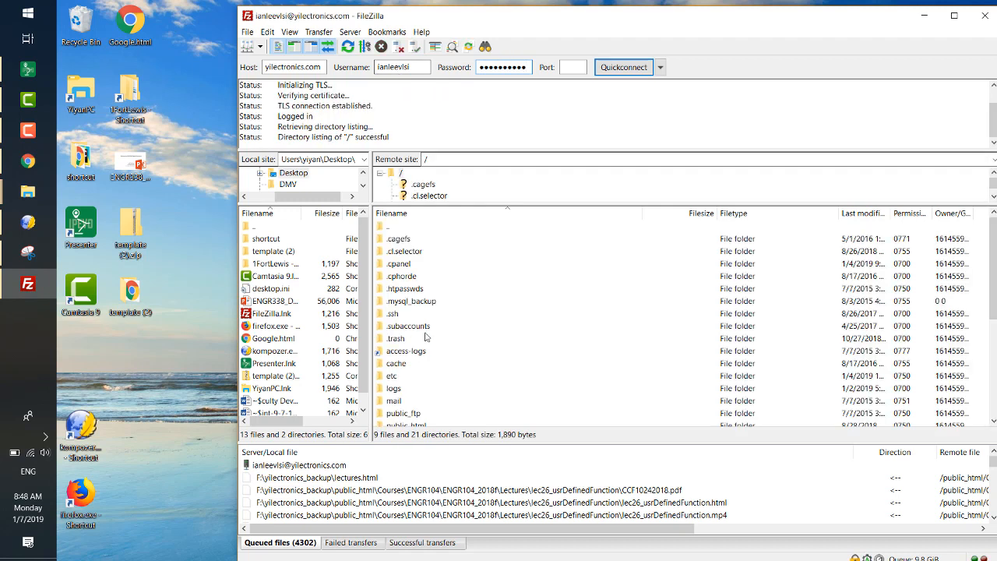
- Minimize FileZilla and put its desktop shortcut back between the Camtasia 9 and KompoZer shortcuts
{"action": "scroll", "coordinate": [438, 344], "scroll_direction": "down", "scroll_amount": 5}
{"action": "scroll", "coordinate": [437, 345], "scroll_direction": "up", "scroll_amount": 5}
{"action": "left_click", "coordinate": [921, 16]}
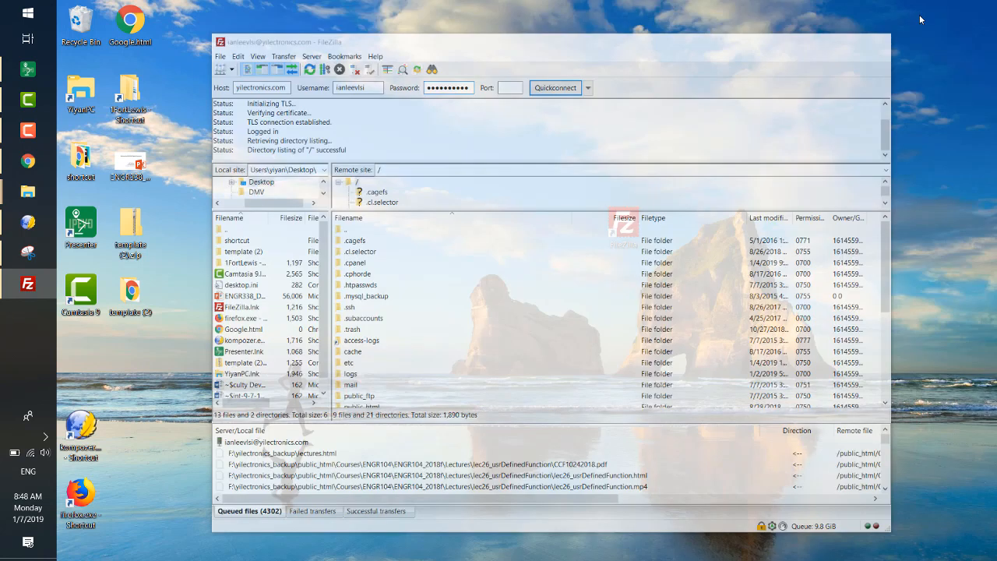
{"action": "left_click_drag", "start_coordinate": [617, 224], "coordinate": [81, 358]}
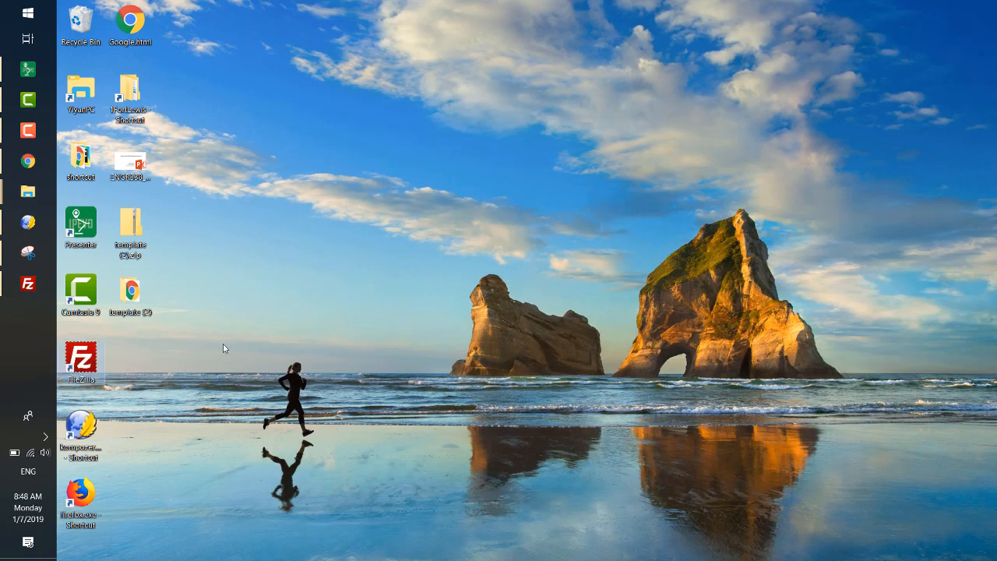
- Open the template (2) folder from the desktop and examine the Lab1 folder and index.html intended for upload
{"action": "double_click", "coordinate": [131, 292]}
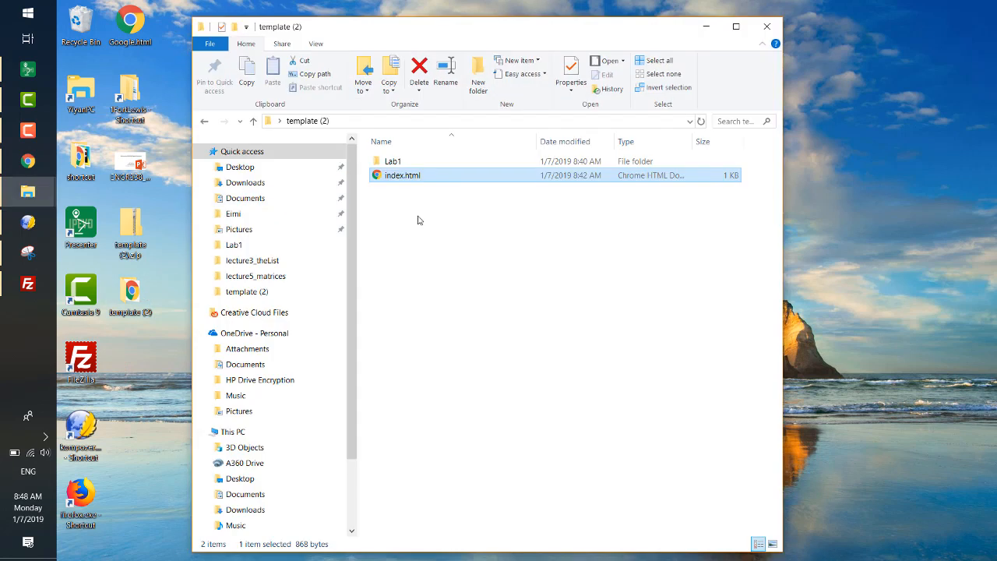
{"action": "left_click_drag", "start_coordinate": [392, 156], "coordinate": [427, 270]}
{"action": "left_click", "coordinate": [427, 271]}
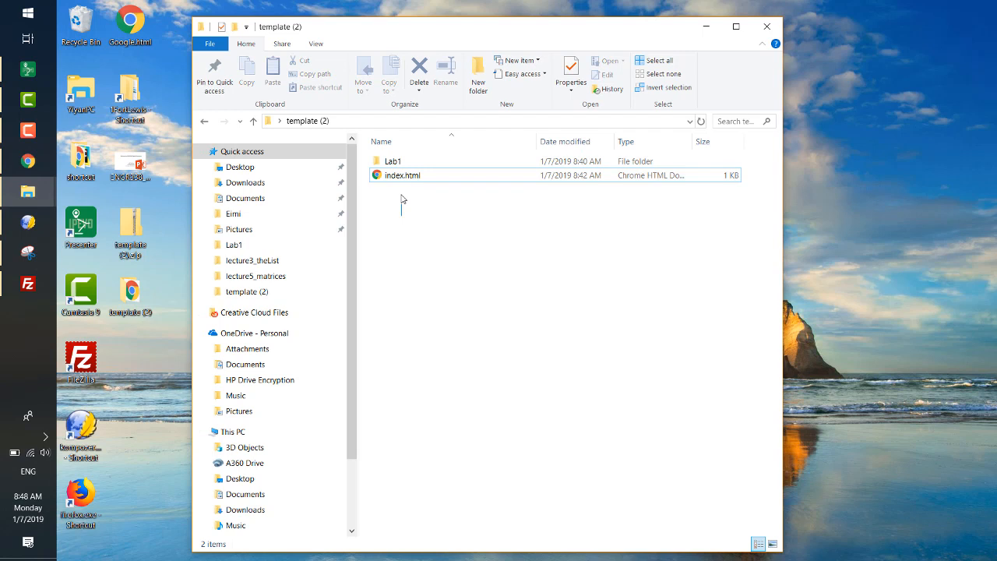
{"action": "left_click_drag", "start_coordinate": [402, 201], "coordinate": [395, 159]}
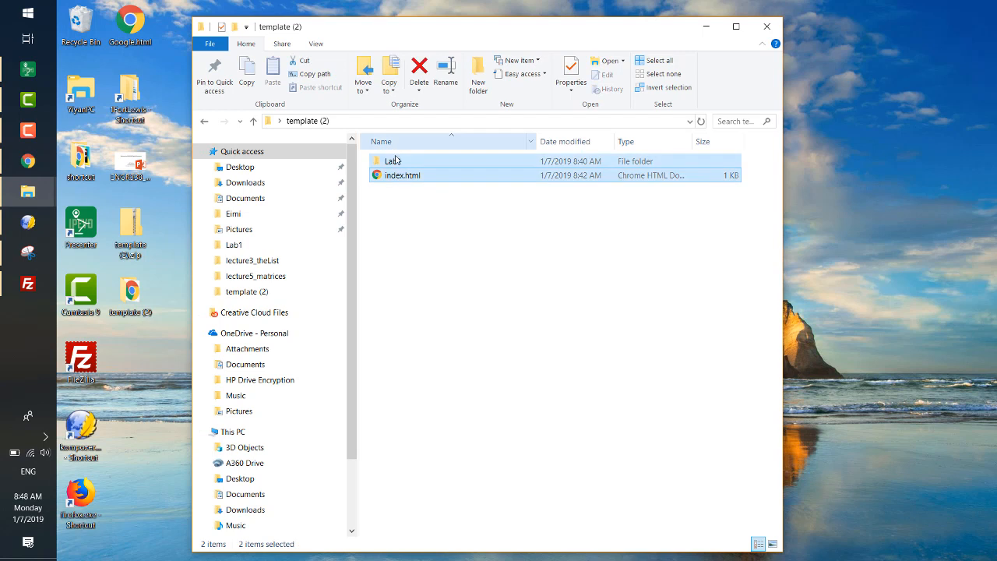
{"action": "left_click", "coordinate": [419, 229]}
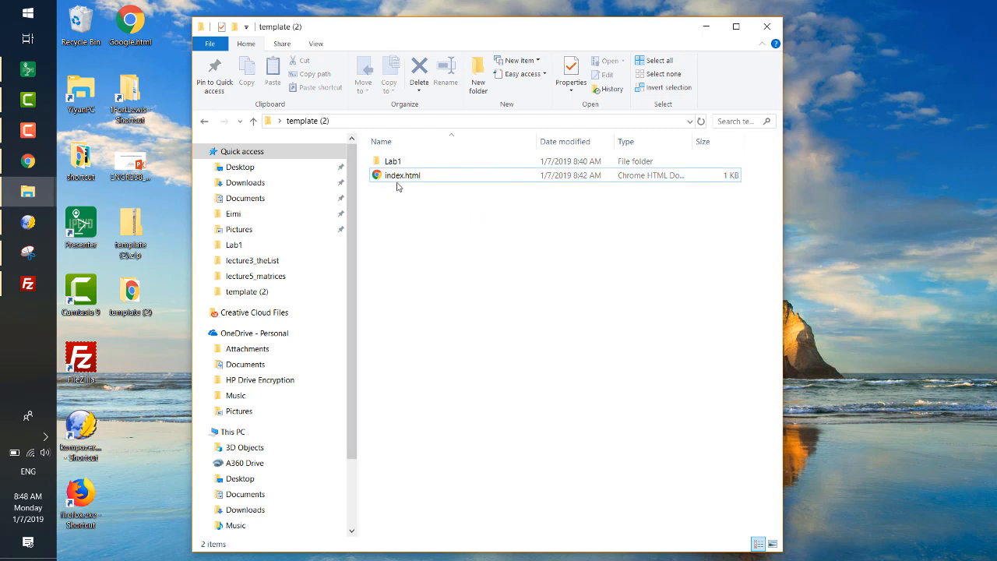
{"action": "mouse_move", "coordinate": [398, 162]}
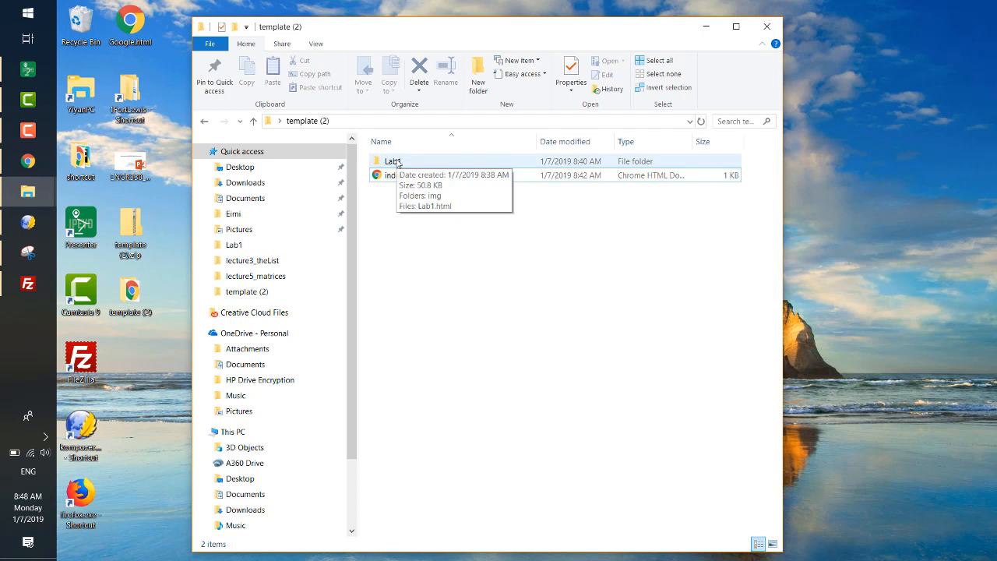
{"action": "key", "text": "ctrl+a"}
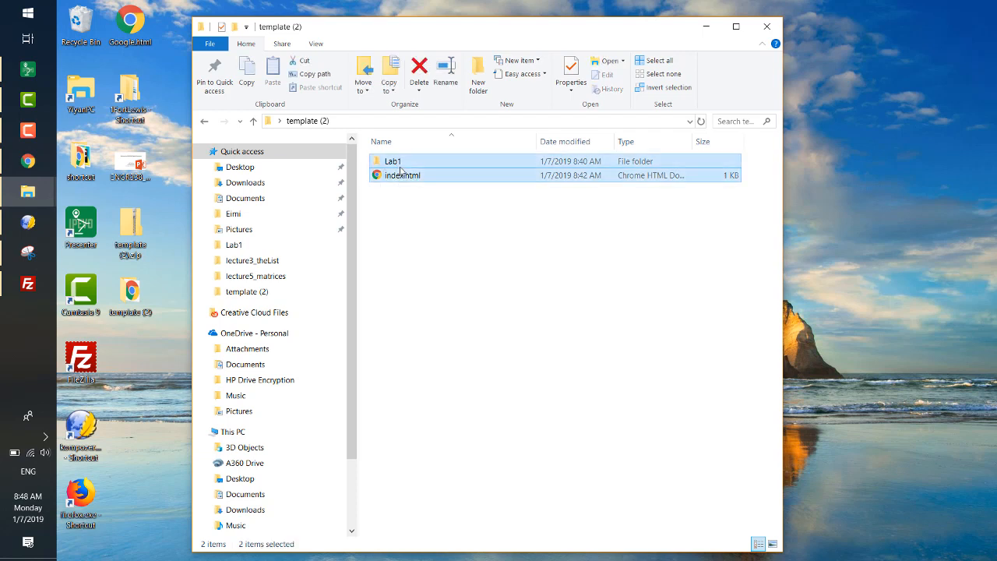
{"action": "left_click", "coordinate": [400, 164]}
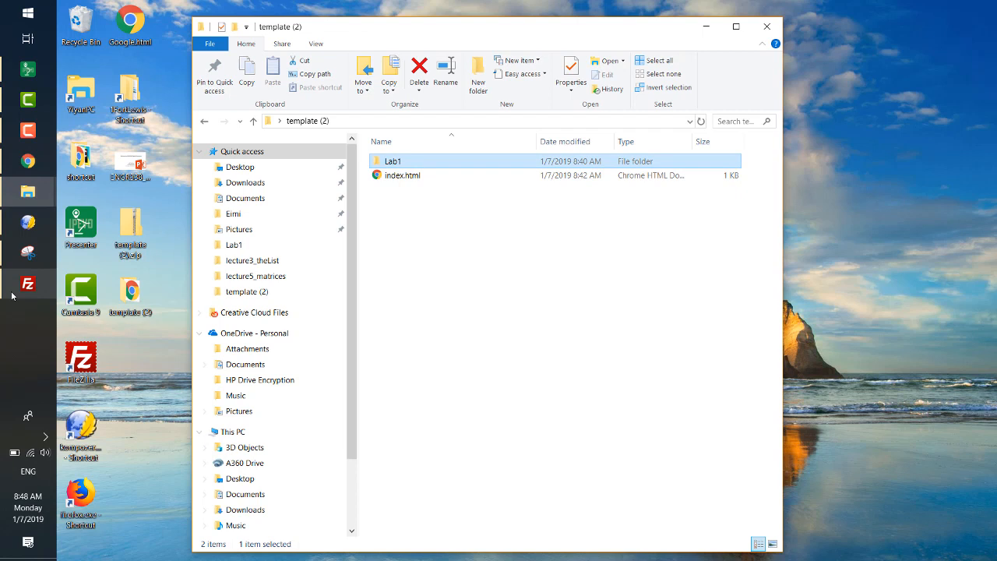
- Return to FileZilla and open the public_html folder on the remote site
{"action": "left_click", "coordinate": [12, 295]}
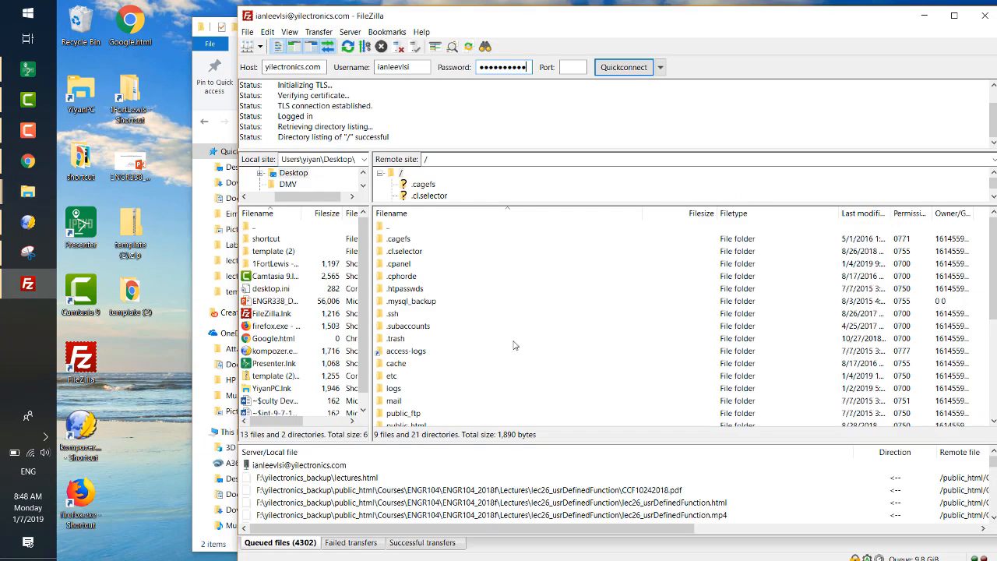
{"action": "scroll", "coordinate": [514, 345], "scroll_direction": "down", "scroll_amount": 5}
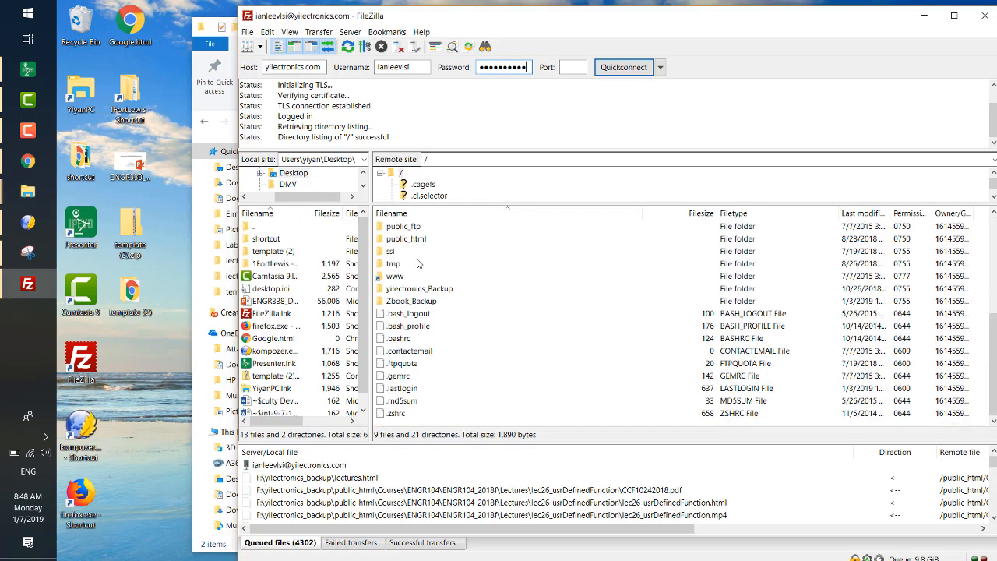
{"action": "left_click", "coordinate": [424, 241]}
{"action": "double_click", "coordinate": [424, 240]}
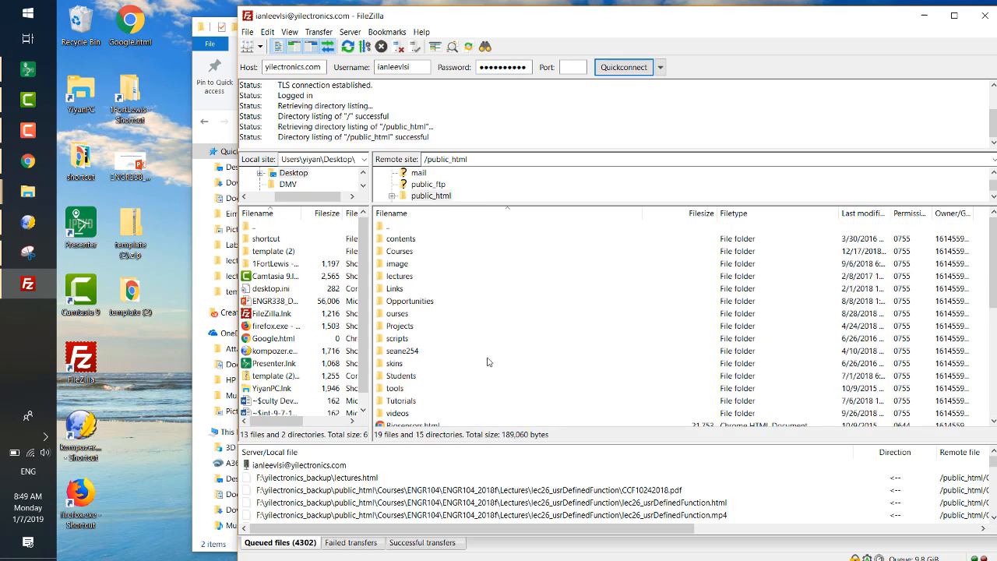
- Create a directory named test inside public_html on the remote site and open it
{"action": "scroll", "coordinate": [488, 361], "scroll_direction": "down", "scroll_amount": 7}
{"action": "right_click", "coordinate": [537, 296]}
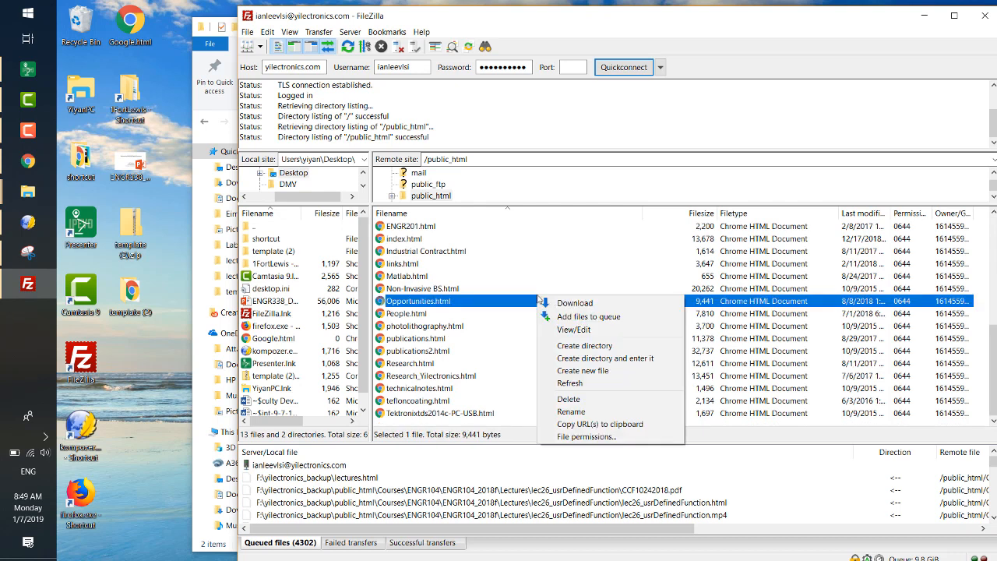
{"action": "left_click", "coordinate": [591, 344]}
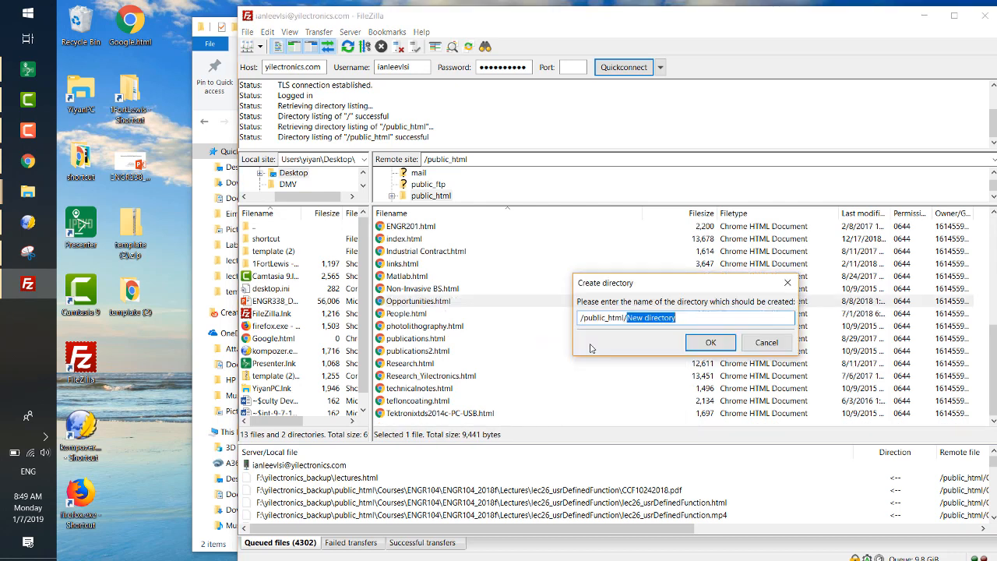
{"action": "type", "text": "etst"}
{"action": "key", "text": "BackSpace"}
{"action": "key", "text": "BackSpace"}
{"action": "key", "text": "BackSpace"}
{"action": "key", "text": "BackSpace"}
{"action": "type", "text": "test"}
{"action": "key", "text": "Return"}
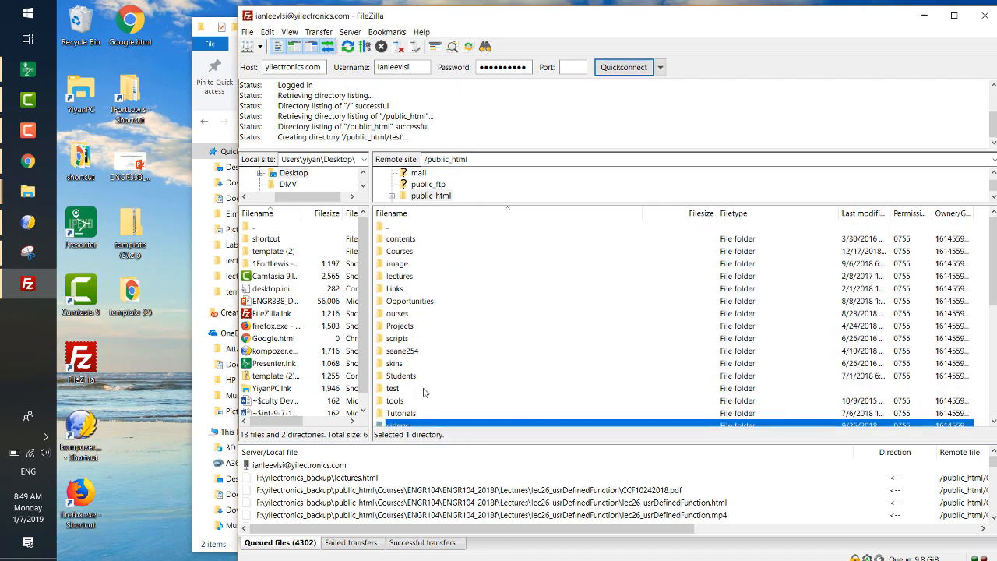
{"action": "double_click", "coordinate": [416, 389]}
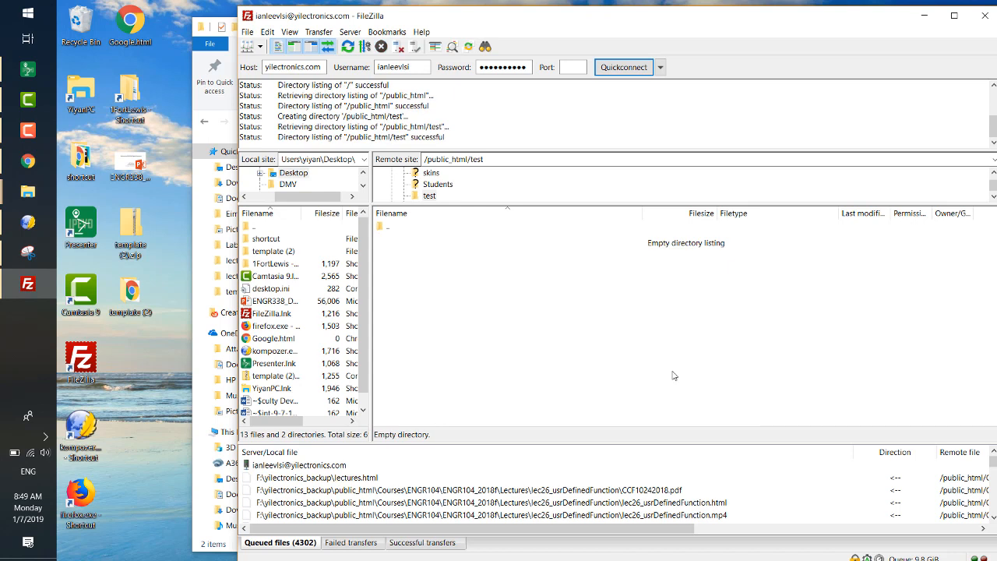
- Arrange File Explorer beside FileZilla and upload the Lab1 folder and index.html from template (2) to /public_html/test
{"action": "left_click_drag", "start_coordinate": [547, 20], "coordinate": [727, 14]}
{"action": "left_click_drag", "start_coordinate": [372, 31], "coordinate": [165, 47]}
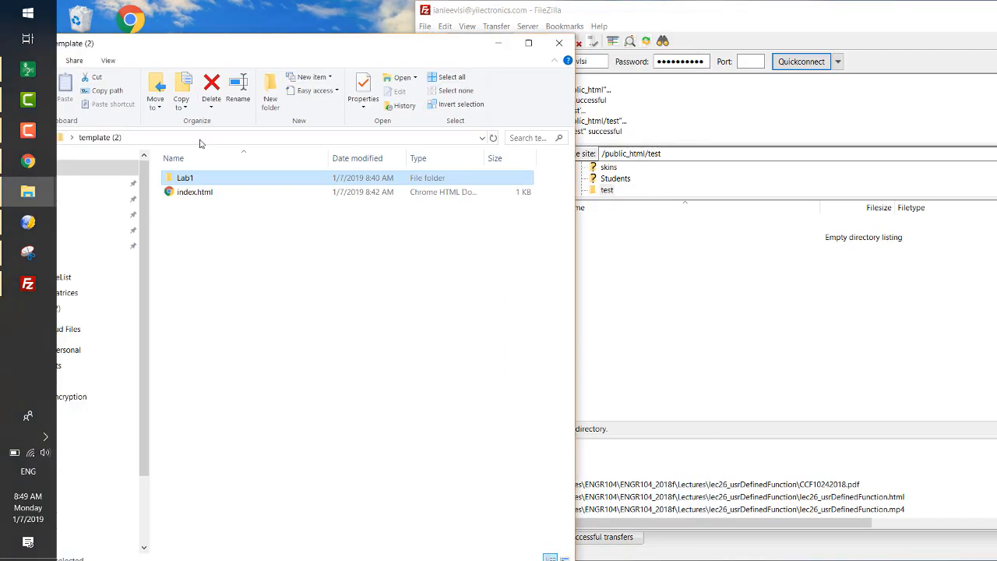
{"action": "left_click_drag", "start_coordinate": [201, 245], "coordinate": [726, 330]}
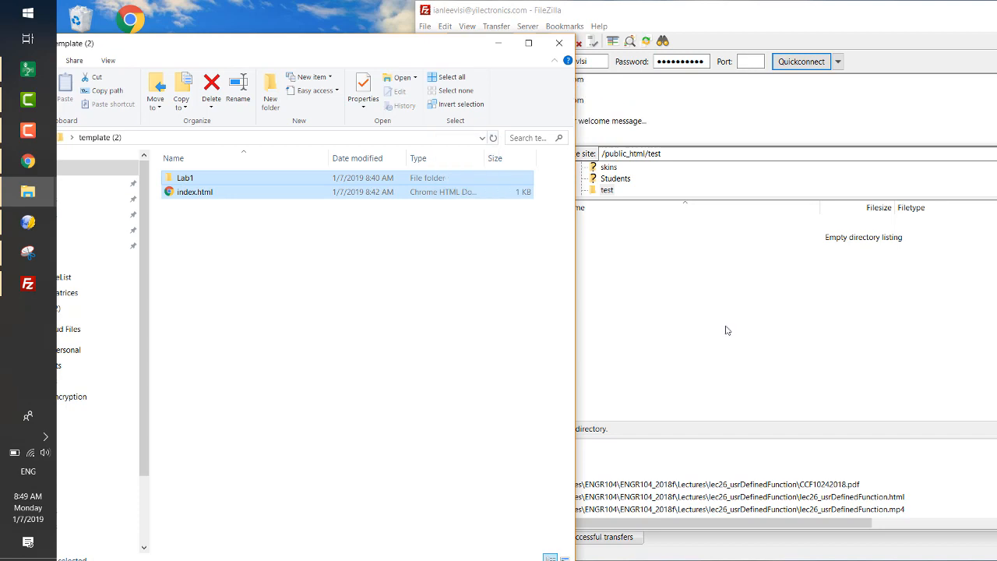
{"action": "left_click", "coordinate": [777, 19]}
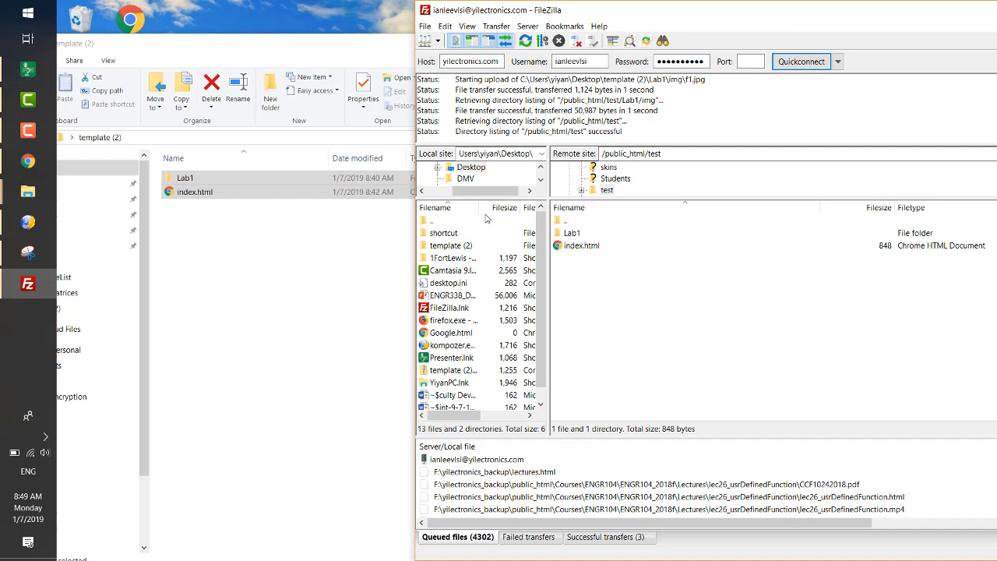
- Switch to Chrome, open the student lab reports list and view the first listed student's Lab 1 report
{"action": "left_click", "coordinate": [29, 161]}
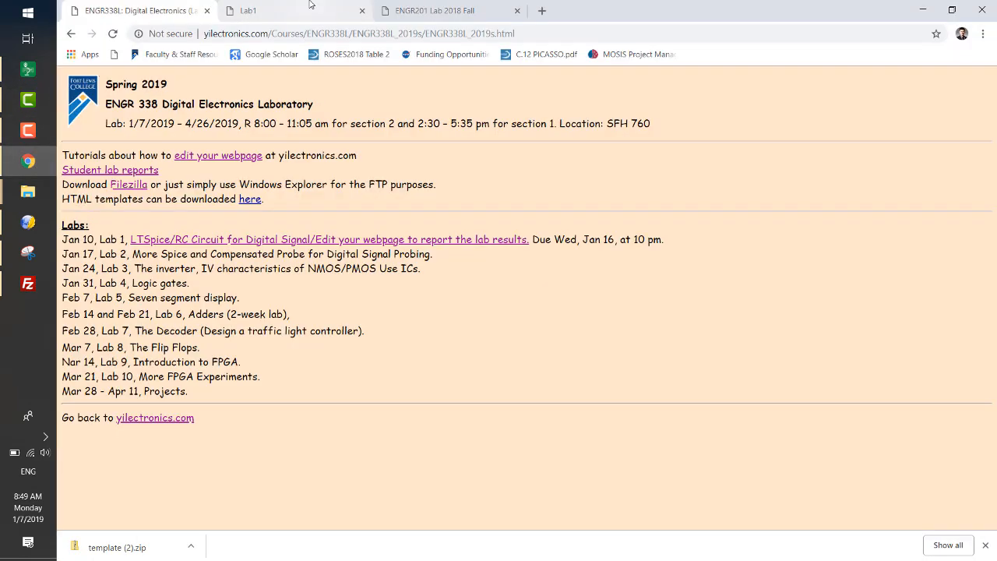
{"action": "left_click", "coordinate": [88, 172]}
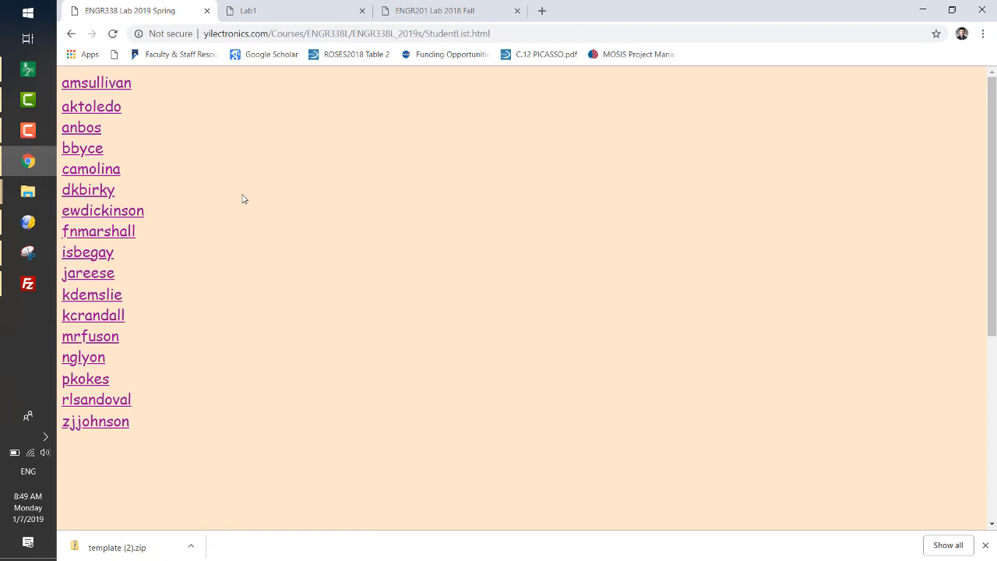
{"action": "left_click", "coordinate": [85, 196]}
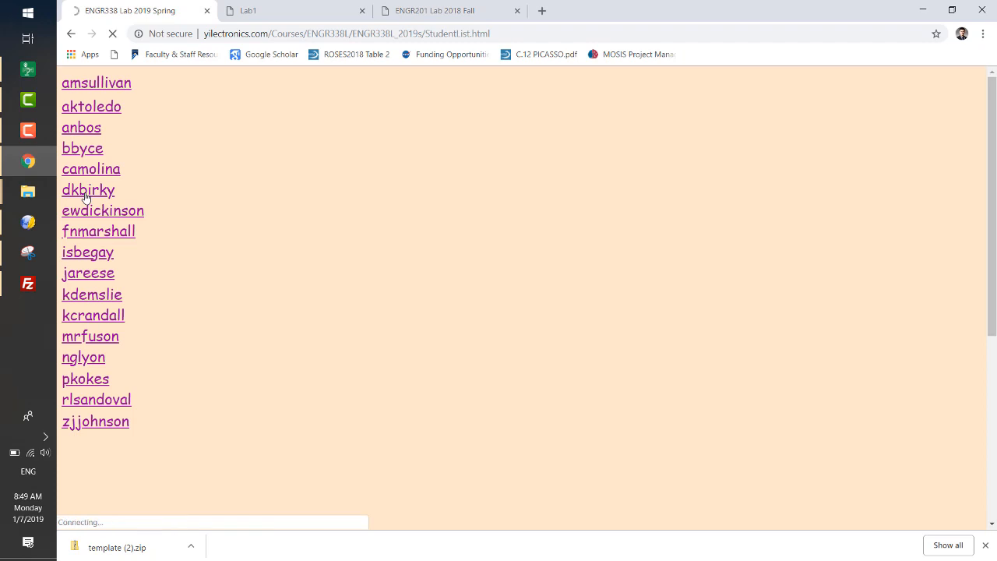
{"action": "left_click", "coordinate": [91, 83]}
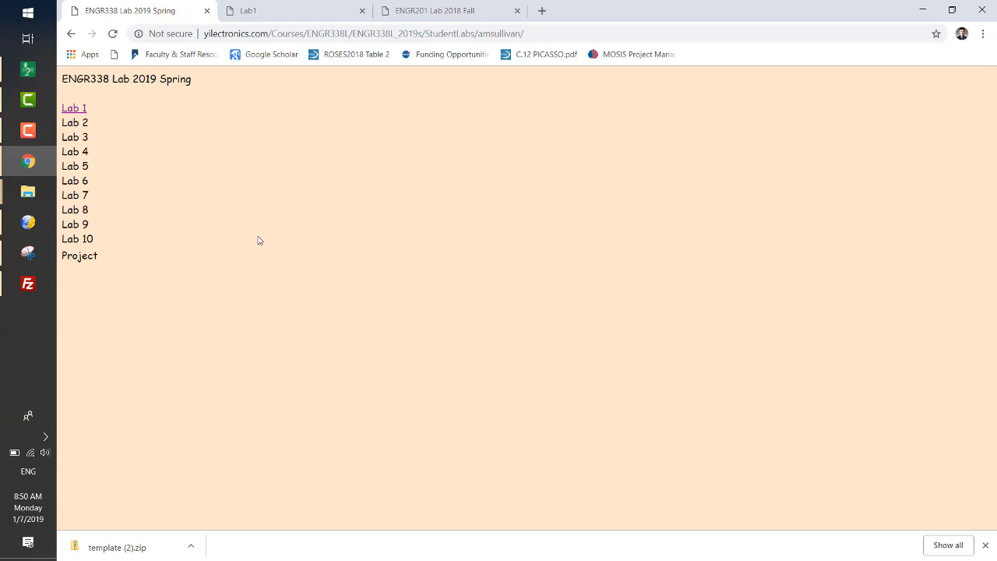
{"action": "left_click", "coordinate": [81, 109]}
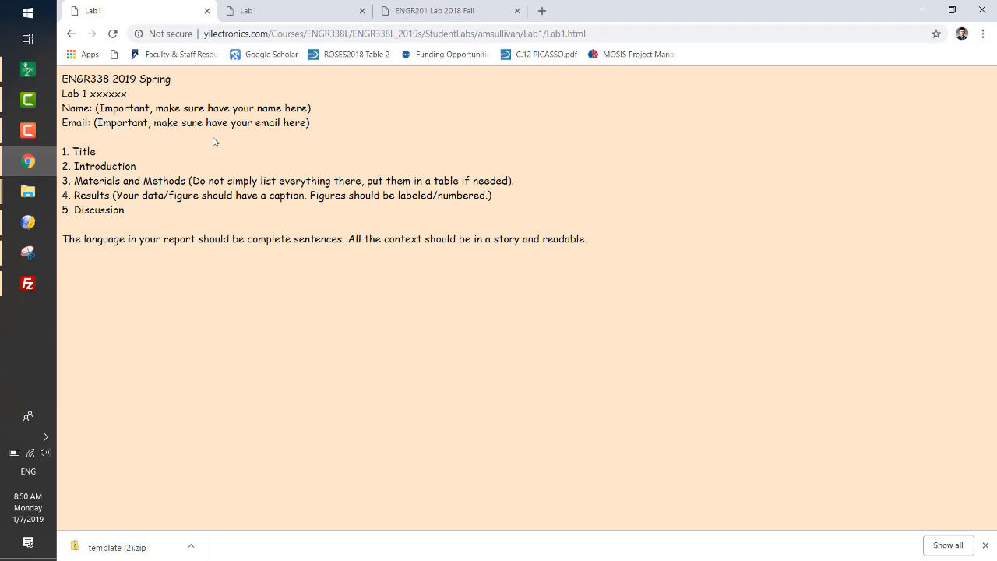
- Return to the ENGR 338 Digital Electronics Laboratory page and highlight the "edit your webpage" tutorial link
{"action": "left_click", "coordinate": [71, 34]}
{"action": "left_click", "coordinate": [72, 36]}
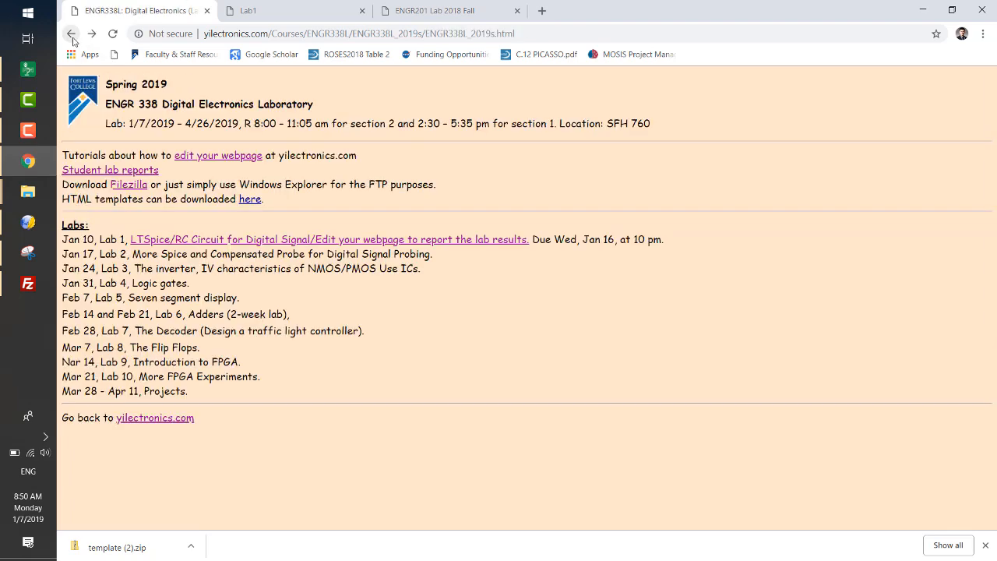
{"action": "left_click", "coordinate": [71, 35]}
{"action": "left_click", "coordinate": [92, 34]}
{"action": "left_click_drag", "start_coordinate": [176, 155], "coordinate": [263, 155]}
{"action": "left_click", "coordinate": [304, 161]}
- From the yilectronics.com homepage, open the ENGR 338 Lecture Videos/Notes/HW Assignments/Due Dates page and examine the Jan 7 video and notes entries
{"action": "left_click", "coordinate": [68, 35]}
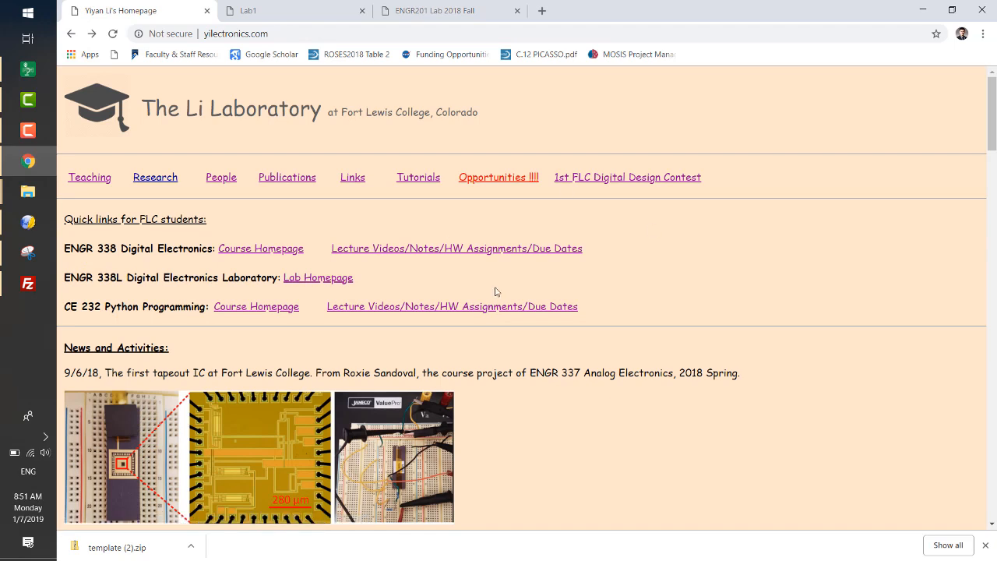
{"action": "left_click", "coordinate": [422, 248]}
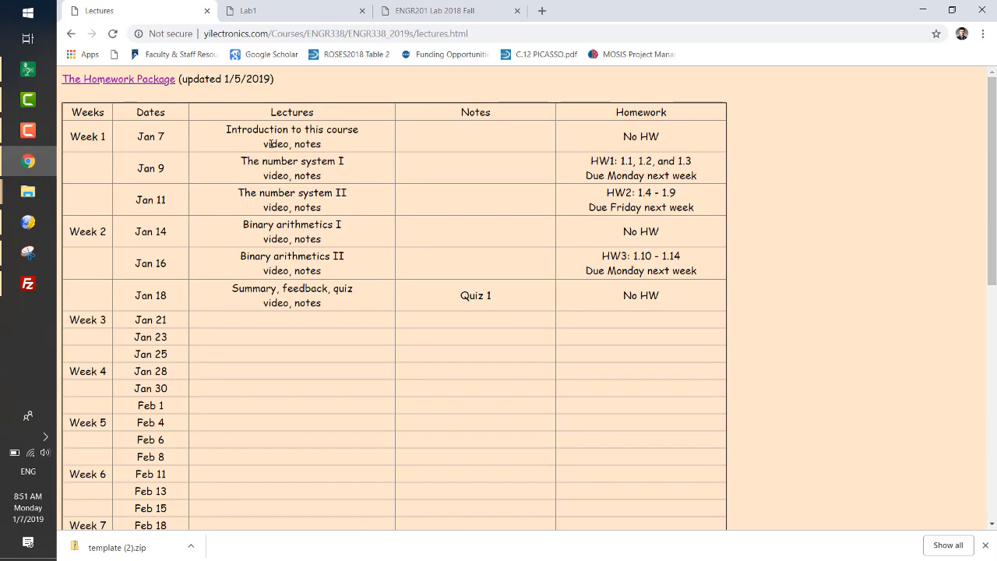
{"action": "left_click_drag", "start_coordinate": [266, 144], "coordinate": [289, 146]}
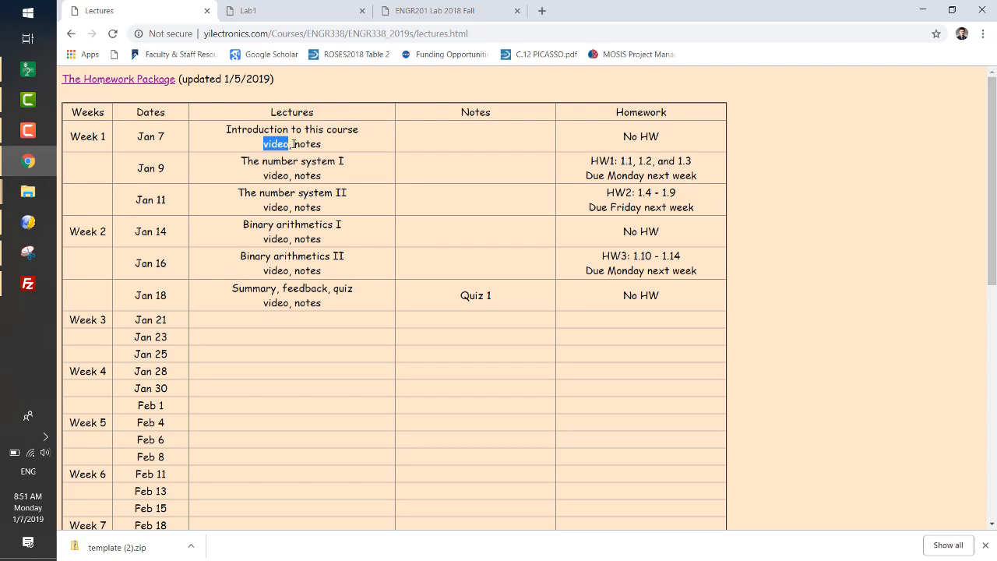
{"action": "left_click", "coordinate": [293, 144]}
{"action": "double_click", "coordinate": [302, 144]}
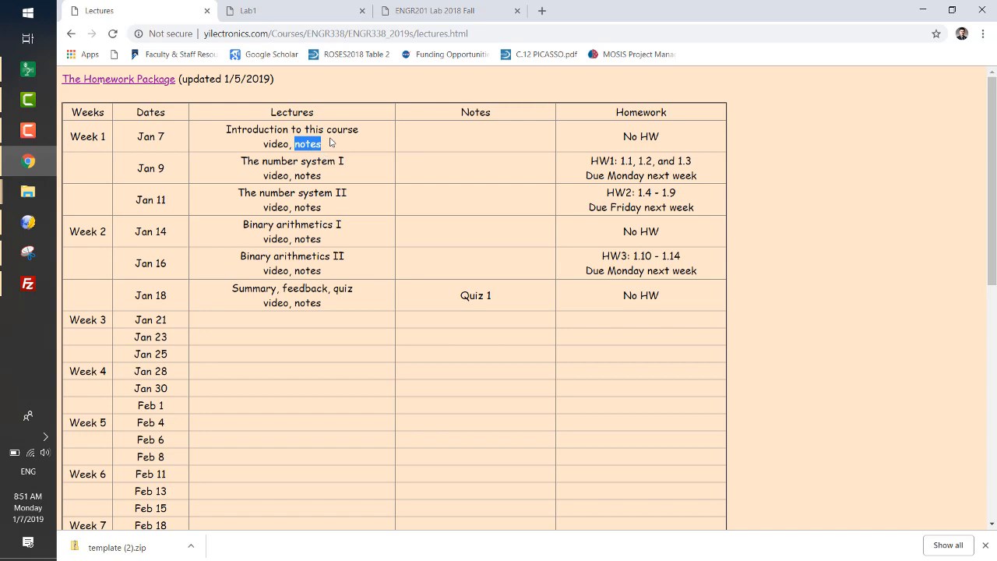
{"action": "left_click", "coordinate": [331, 156]}
{"action": "left_click", "coordinate": [297, 8]}
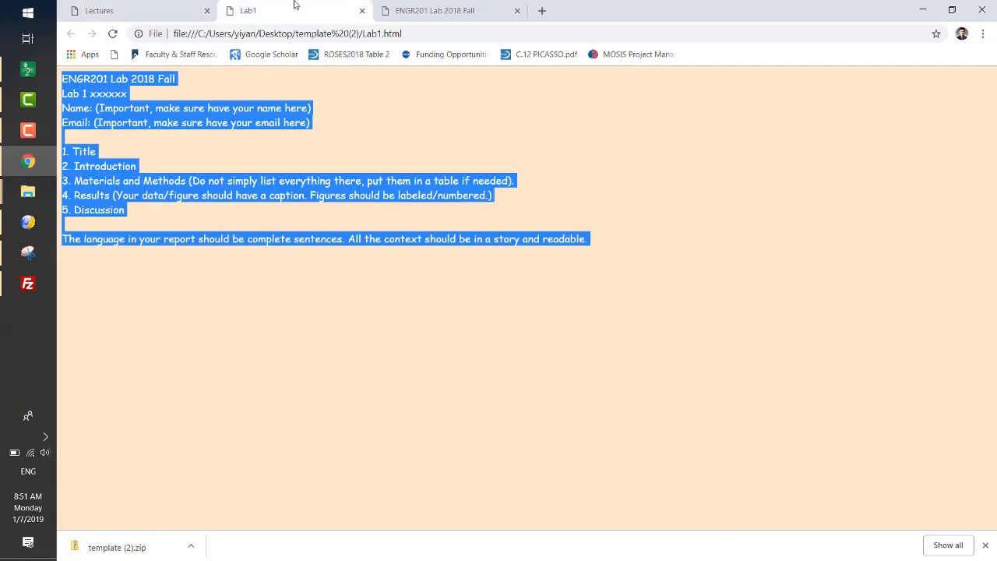
{"action": "left_click", "coordinate": [79, 10]}
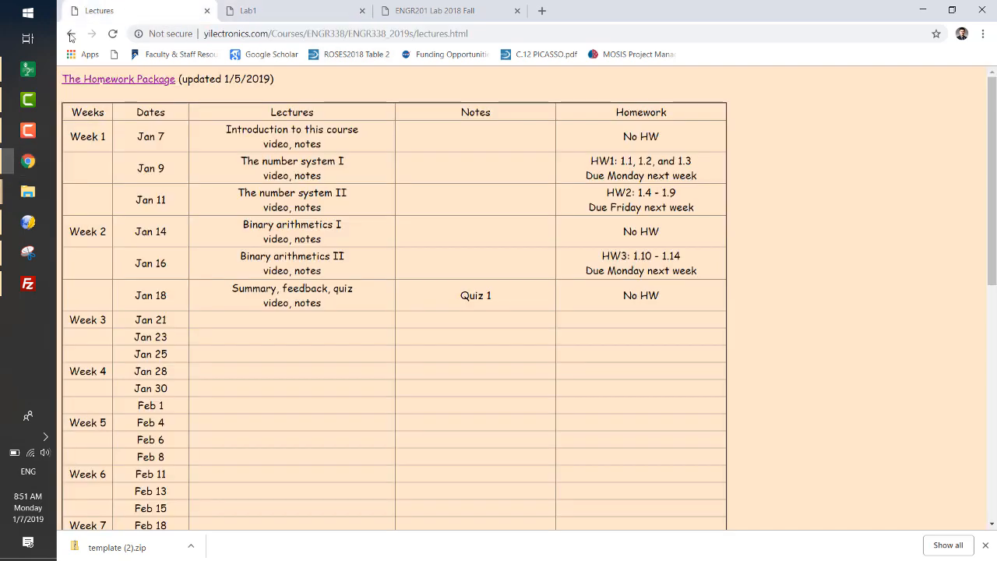